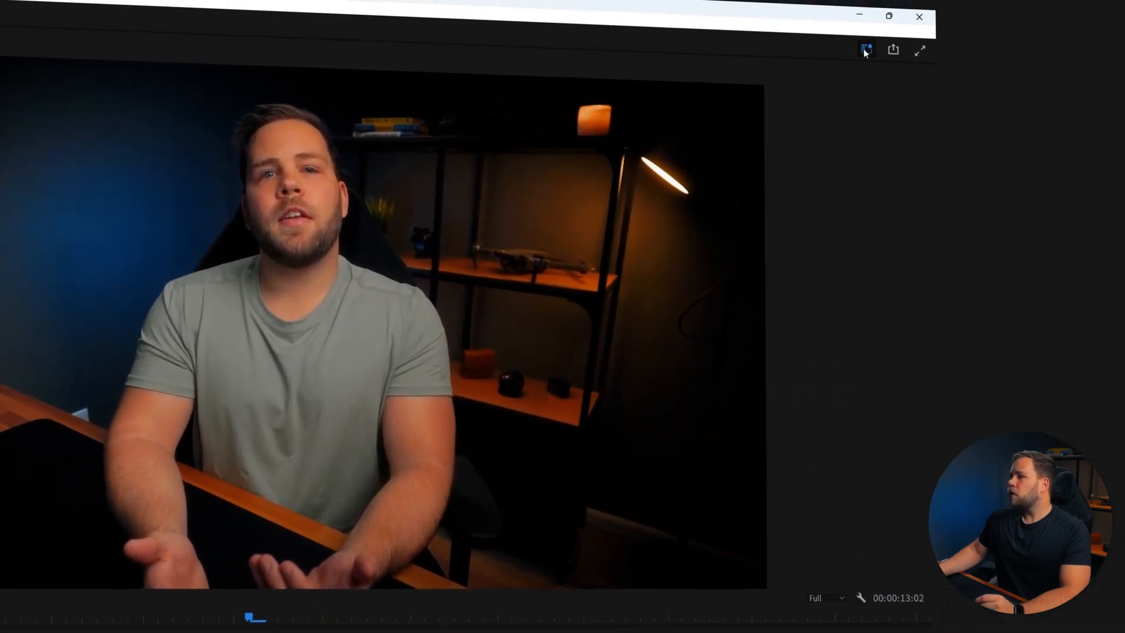
Switch to the Color workspace and bring up the Lumetri Scopes
{"action": "left_click", "coordinate": [1042, 7]}
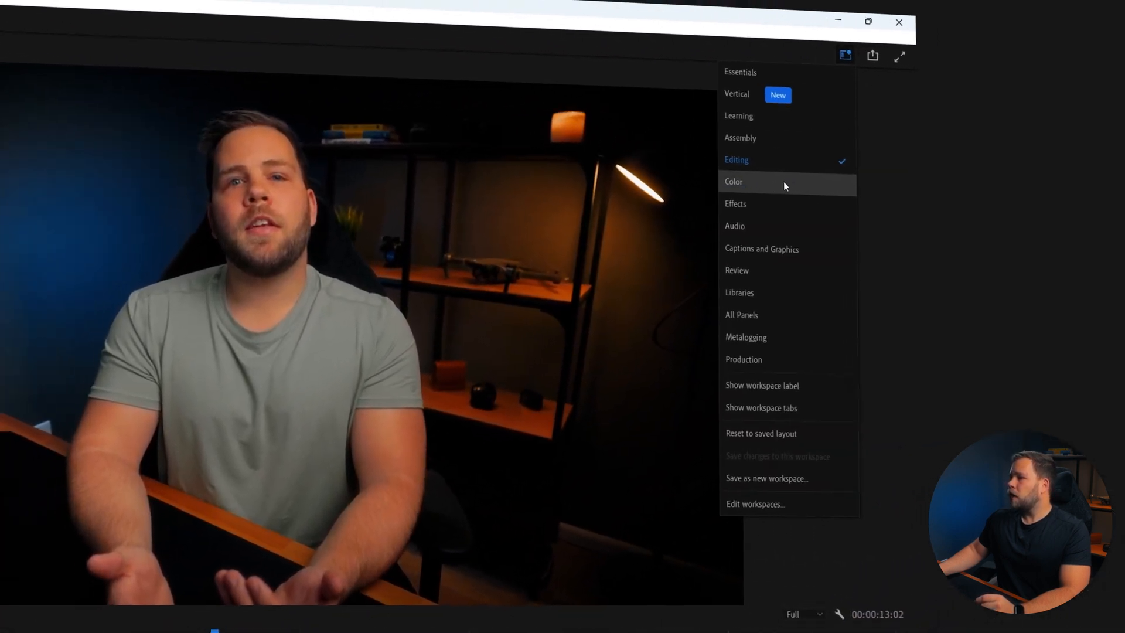
{"action": "left_click", "coordinate": [779, 183]}
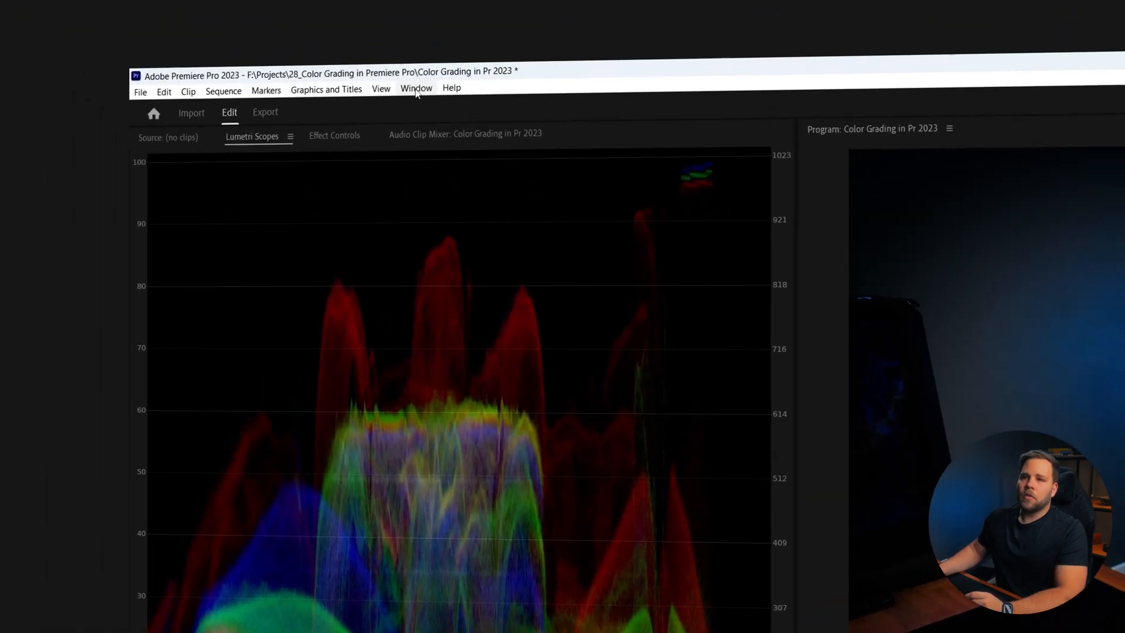
{"action": "left_click", "coordinate": [214, 7]}
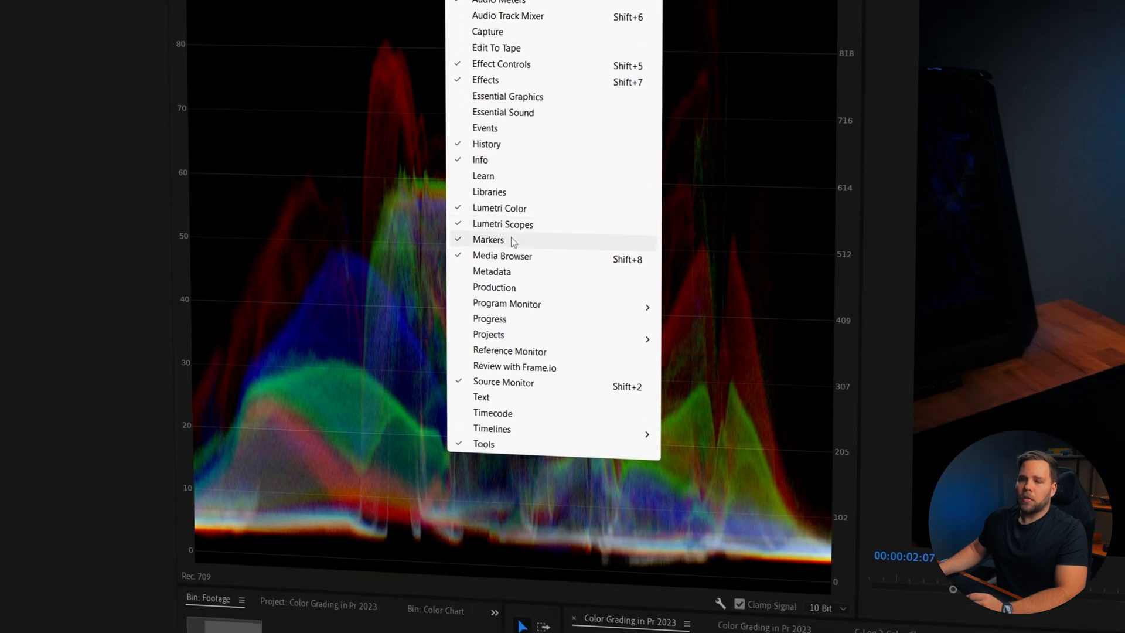
{"action": "left_click", "coordinate": [763, 294]}
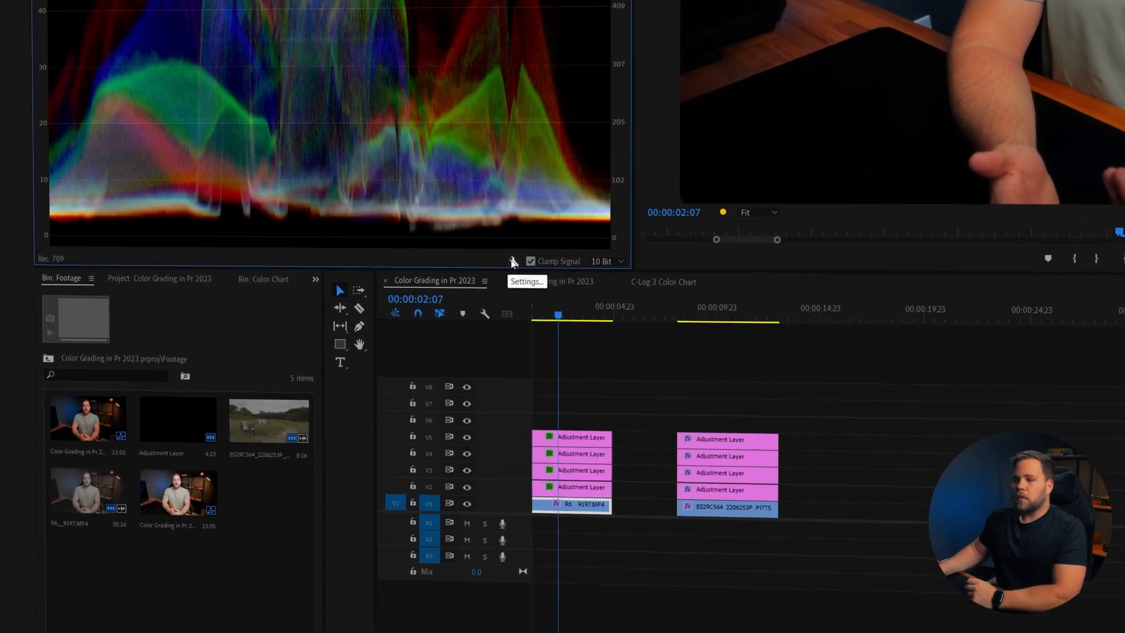
Set the waveform type of the Lumetri Scopes to RGB
{"action": "left_click", "coordinate": [376, 318]}
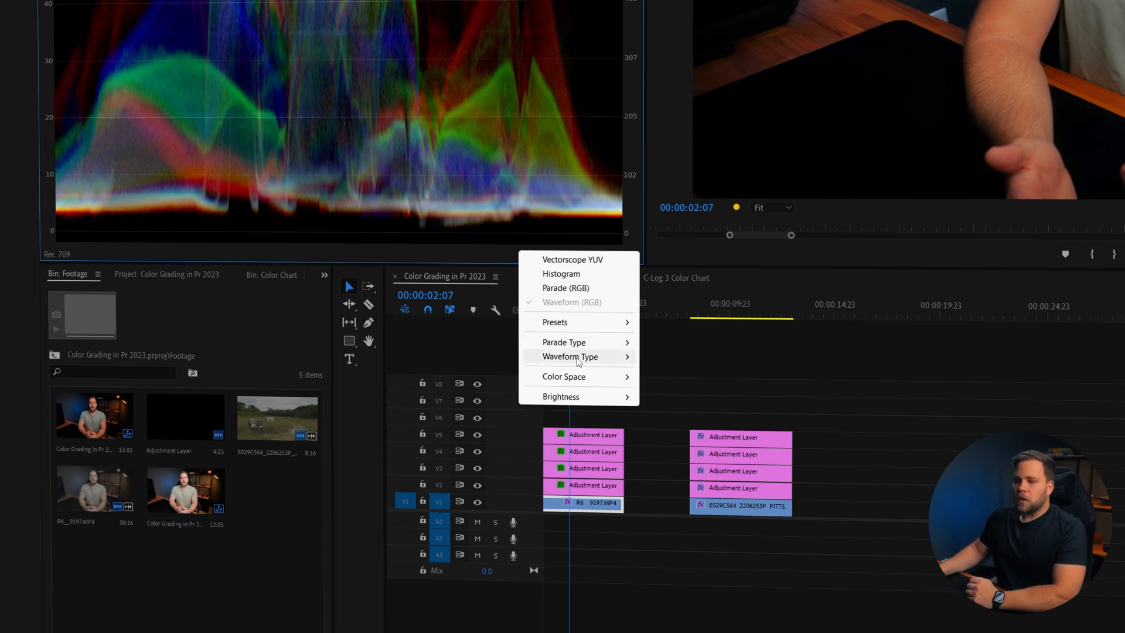
{"action": "mouse_move", "coordinate": [594, 359]}
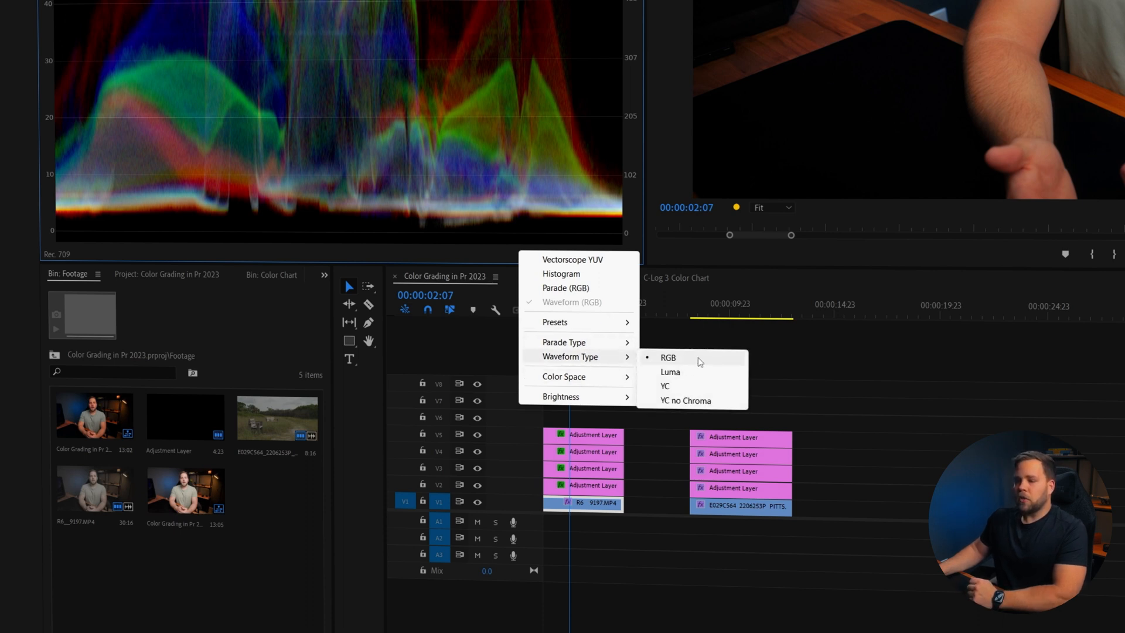
{"action": "left_click", "coordinate": [815, 371]}
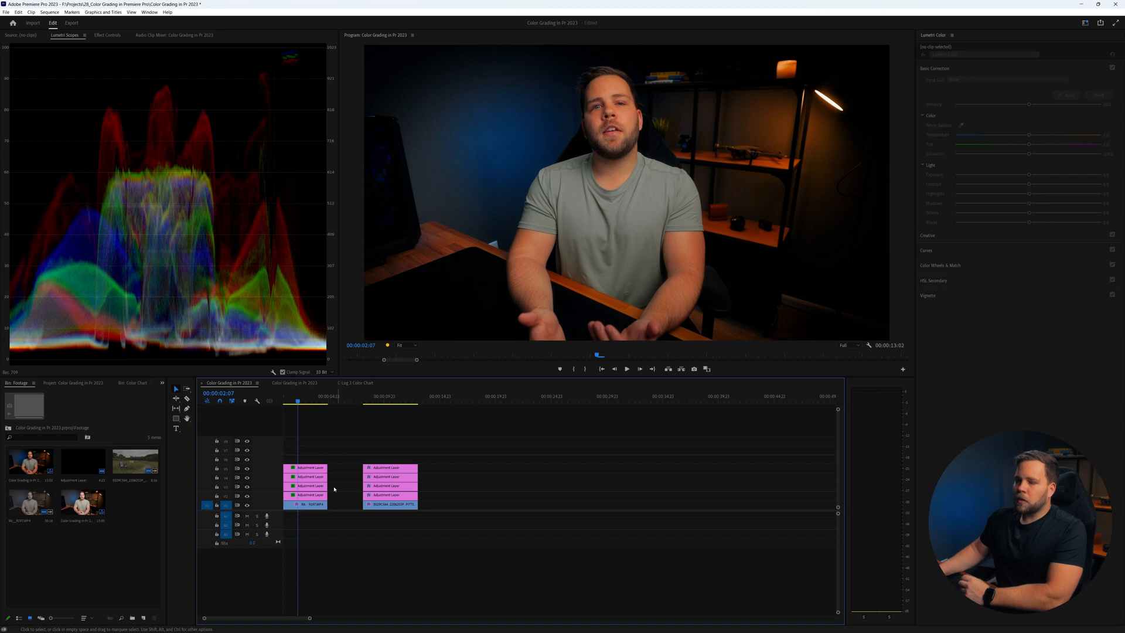
Select the R6__9197.MP4 clip in the timeline and expand the Creative section of its Lumetri Color settings
{"action": "left_click", "coordinate": [316, 507]}
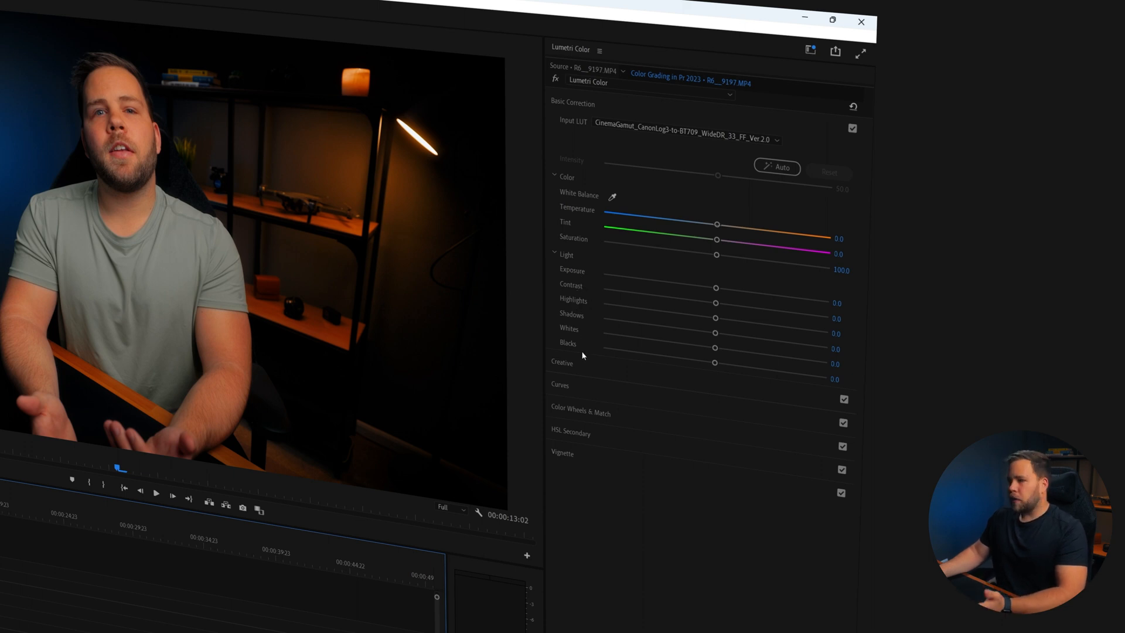
{"action": "left_click", "coordinate": [572, 365]}
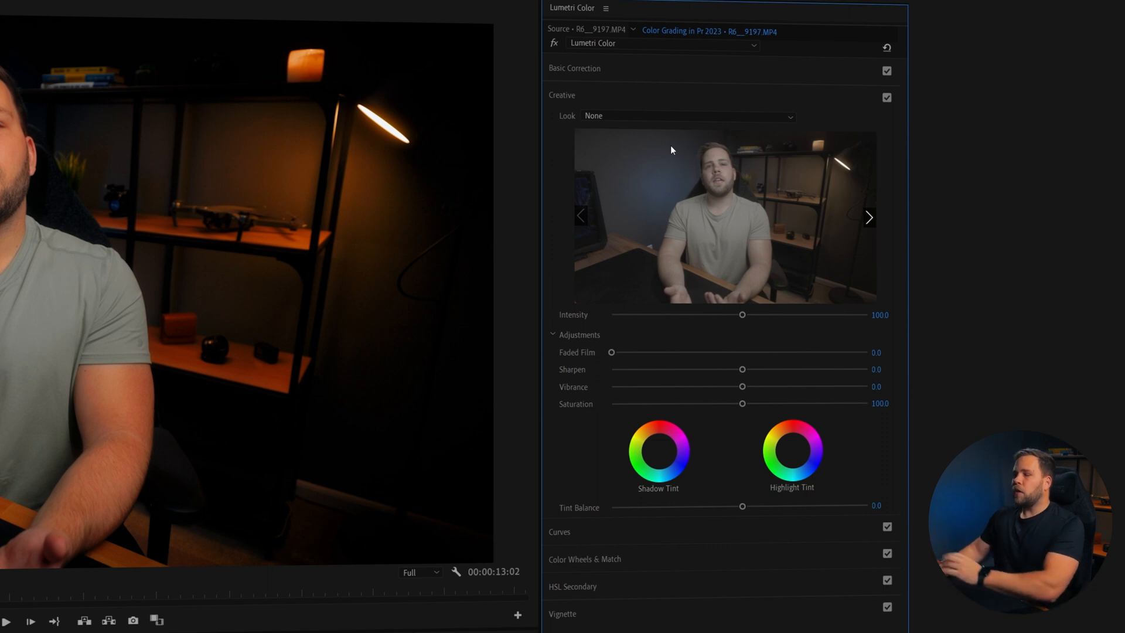
{"action": "left_click_drag", "start_coordinate": [731, 319], "coordinate": [736, 313]}
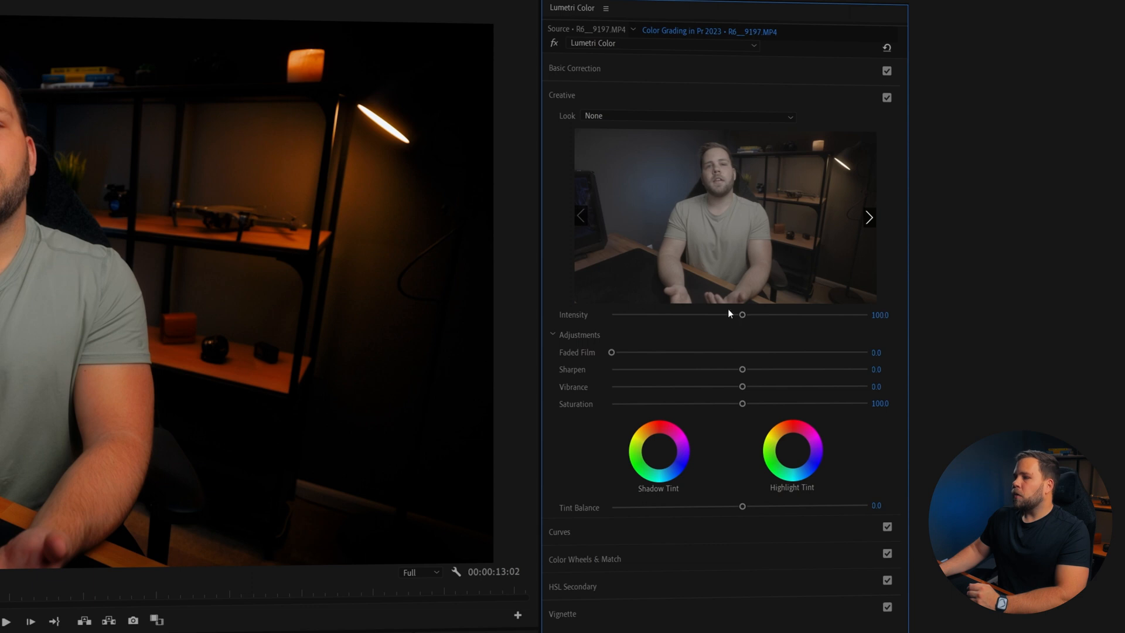
{"action": "left_click", "coordinate": [598, 67]}
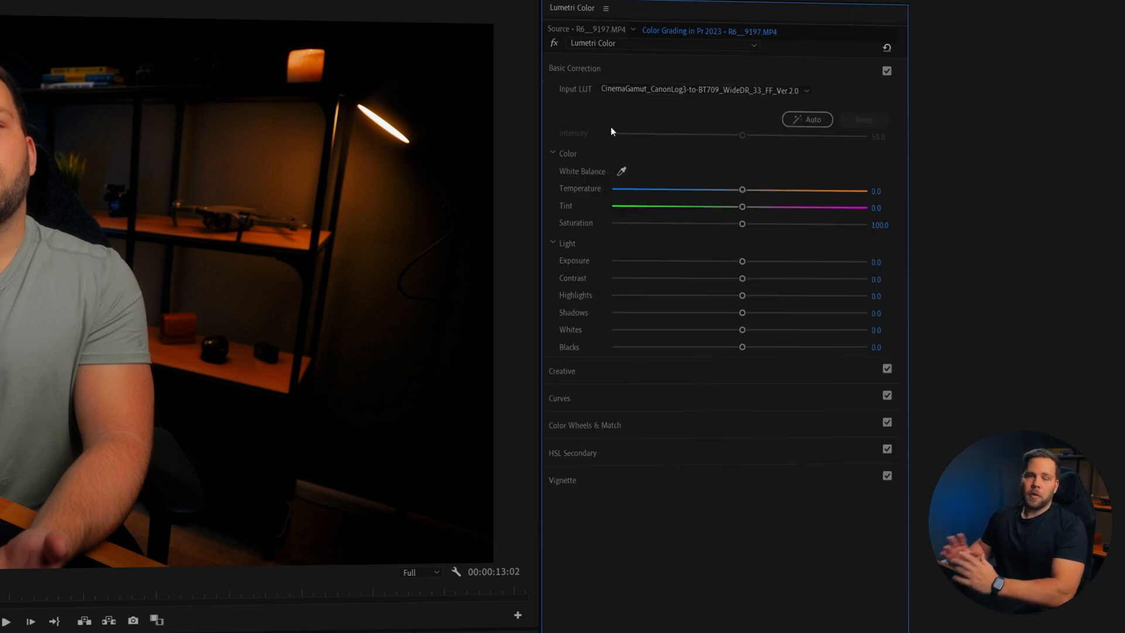
{"action": "left_click", "coordinate": [576, 376]}
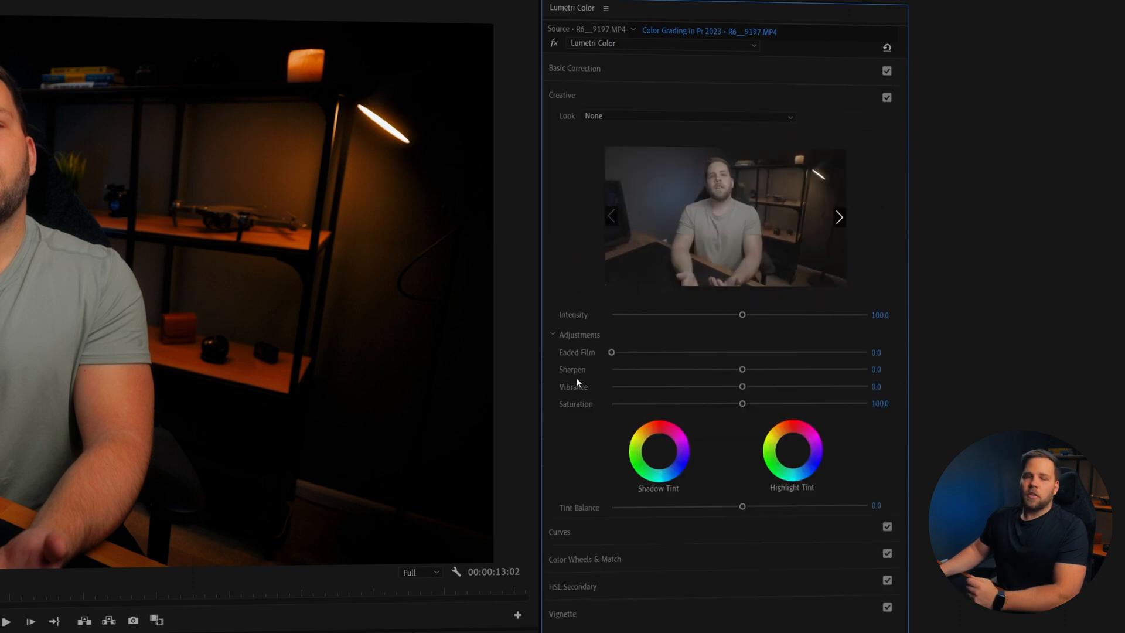
Try lower and higher intensities for the Creative look, and reset the intensity to its default
{"action": "left_click", "coordinate": [732, 316]}
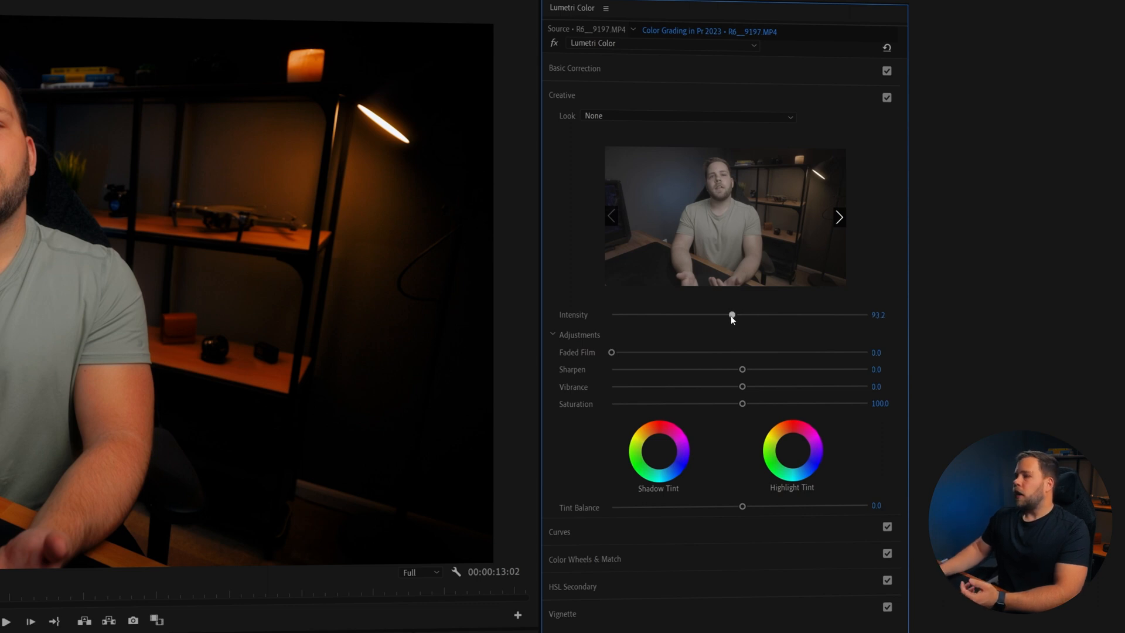
{"action": "left_click_drag", "start_coordinate": [694, 320], "coordinate": [795, 314]}
{"action": "double_click", "coordinate": [836, 316]}
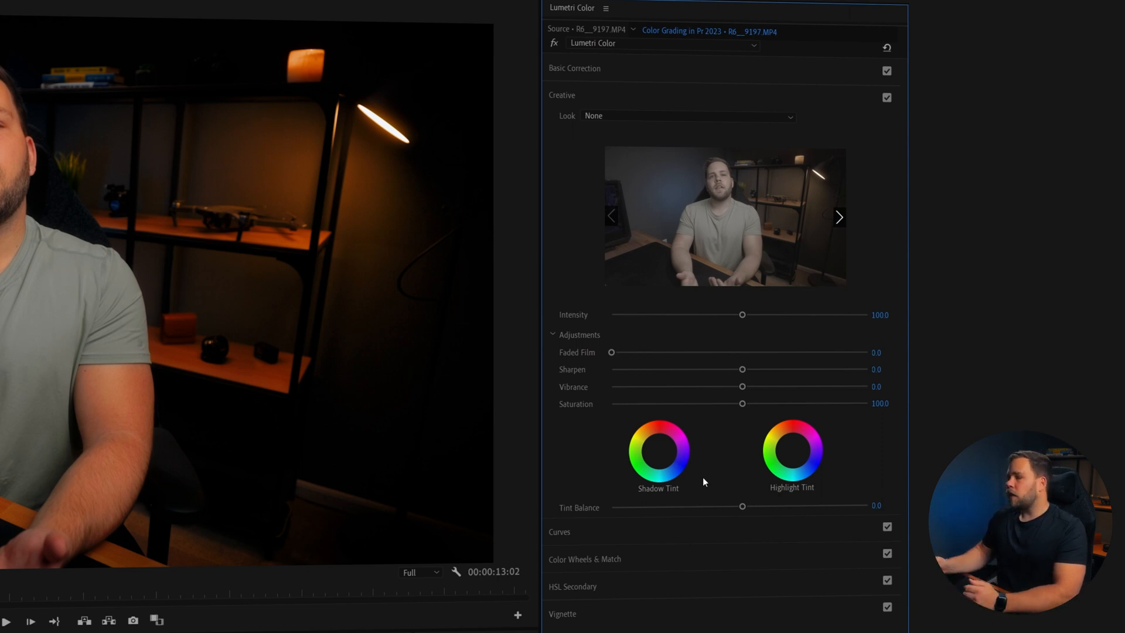
Expand the Curves section and go through the red, green and blue RGB curves, ending on the blue channel
{"action": "left_click", "coordinate": [571, 536]}
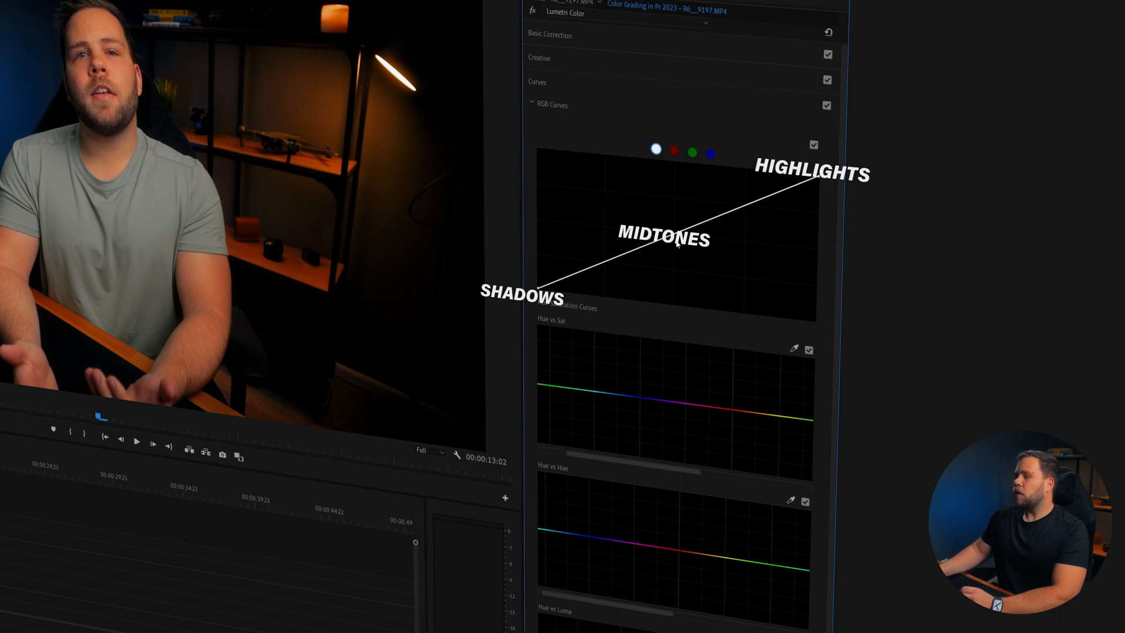
{"action": "left_click", "coordinate": [675, 151]}
{"action": "left_click", "coordinate": [693, 154]}
{"action": "left_click", "coordinate": [710, 155]}
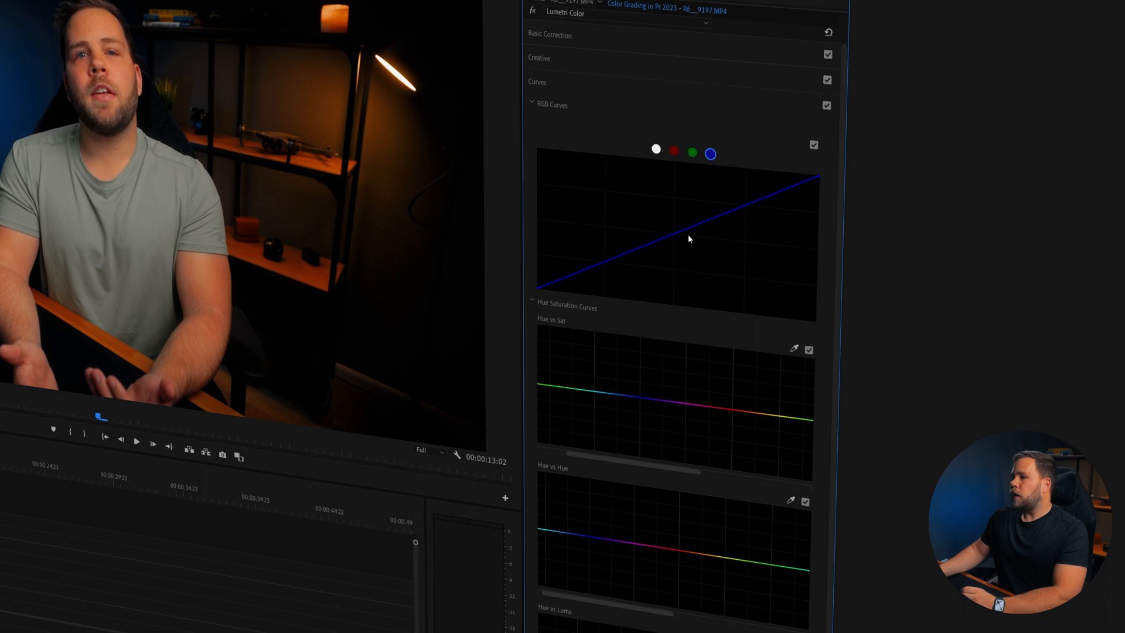
Try lowering the midtones of the blue RGB curve, reset it and return to the white master curve
{"action": "mouse_move", "coordinate": [676, 234]}
{"action": "left_mouse_down"}
{"action": "mouse_move", "coordinate": [660, 221]}
{"action": "mouse_move", "coordinate": [677, 252]}
{"action": "left_mouse_up"}
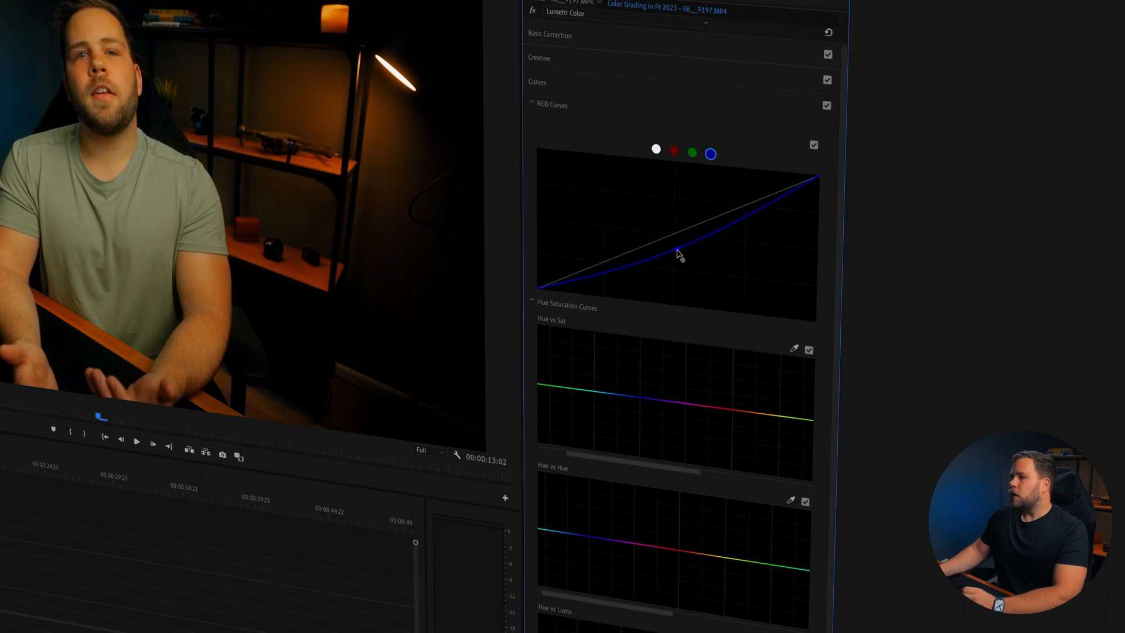
{"action": "double_click", "coordinate": [678, 250]}
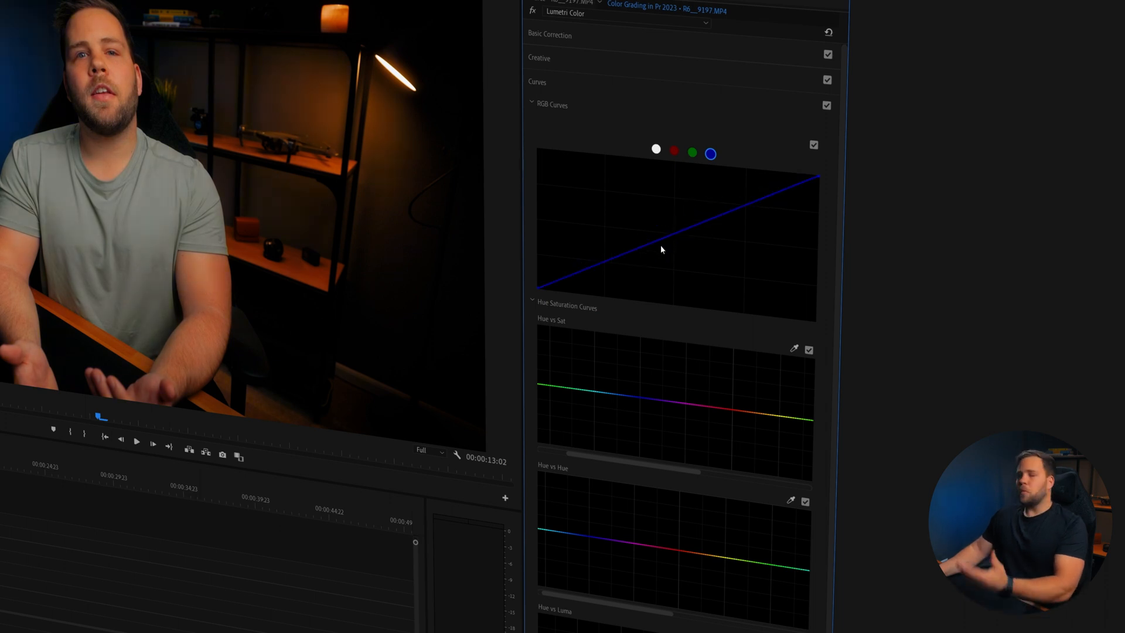
{"action": "left_click", "coordinate": [657, 154]}
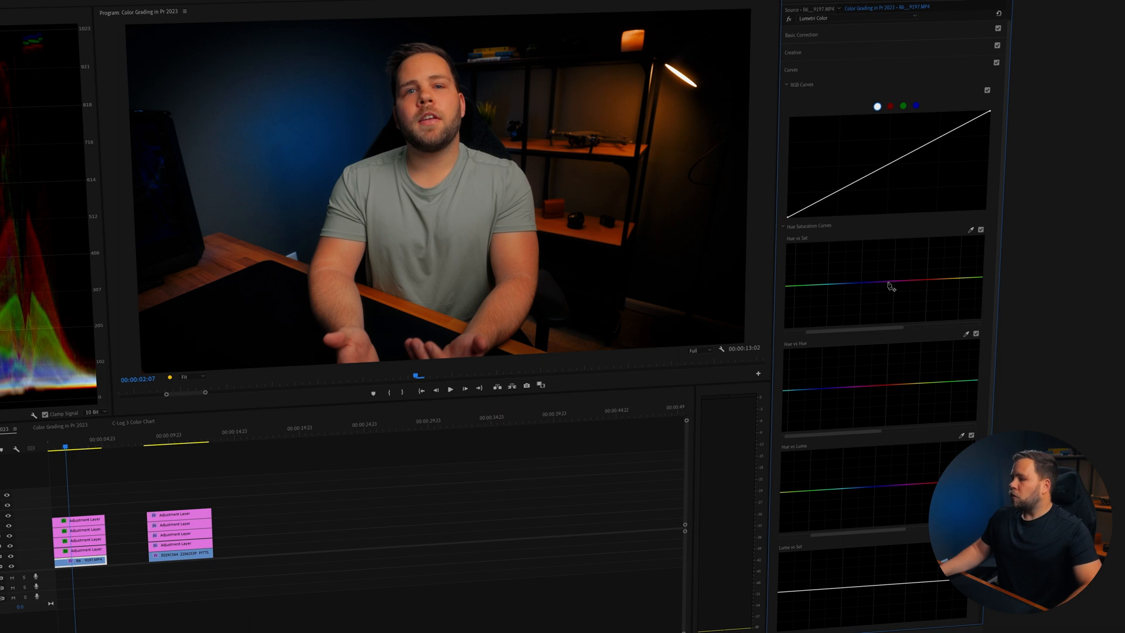
Try boosting the saturation of the reds on the Hue vs Sat curve, and reset the curve
{"action": "left_click", "coordinate": [934, 280]}
{"action": "left_click_drag", "start_coordinate": [935, 284], "coordinate": [931, 262]}
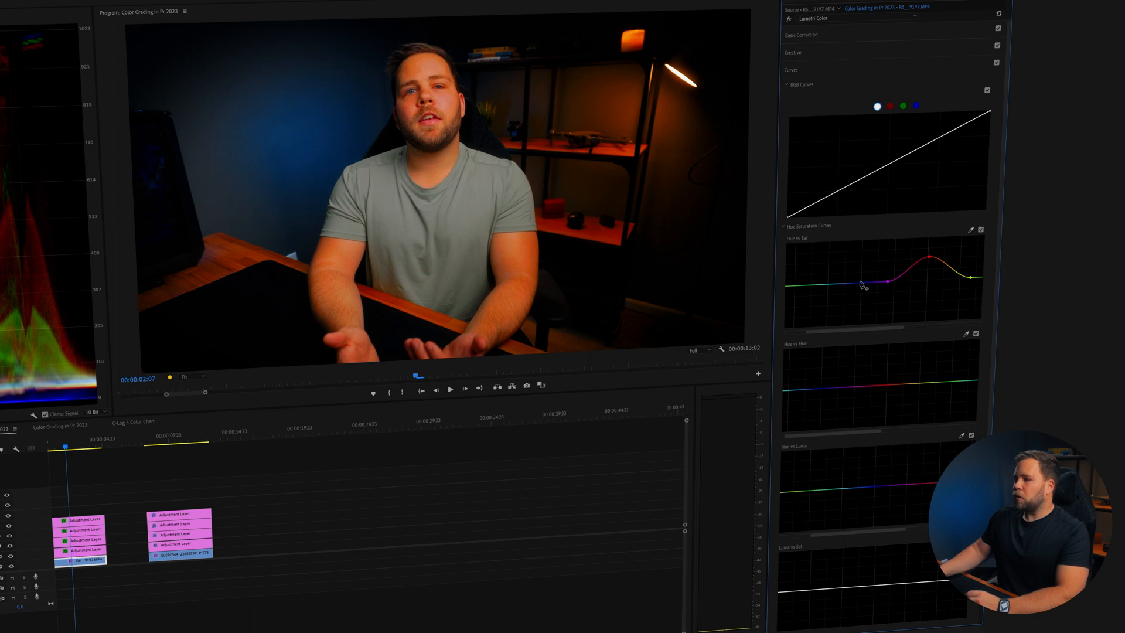
{"action": "double_click", "coordinate": [932, 258]}
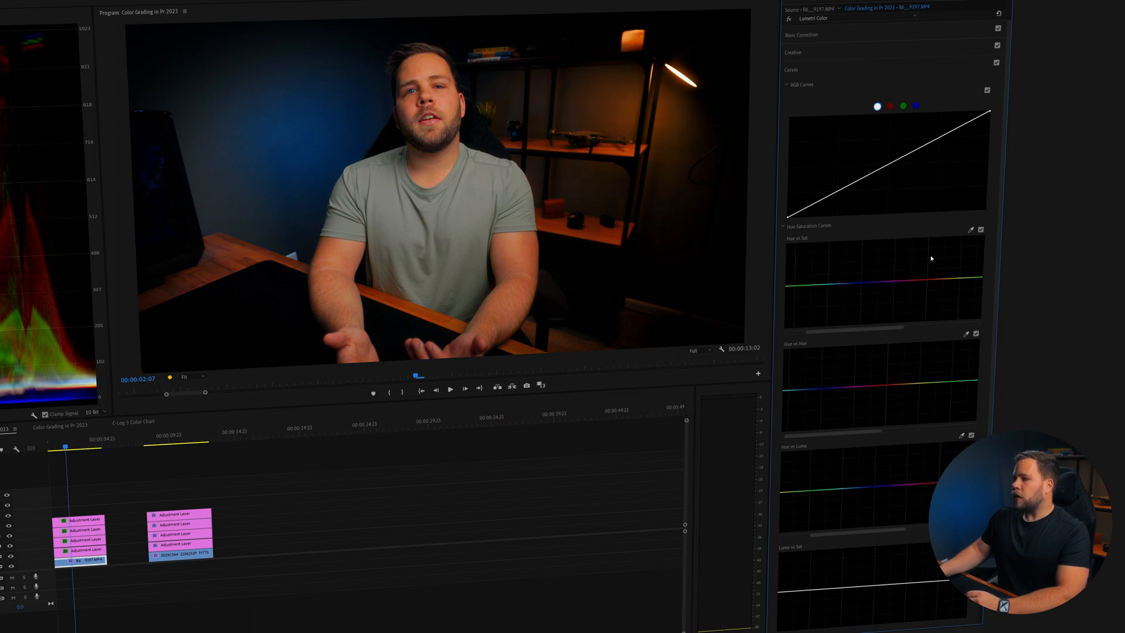
Sample the blue wall with the Hue vs Sat eyedropper, try boosting its saturation, and reset the curve
{"action": "left_click", "coordinate": [971, 231]}
{"action": "left_click", "coordinate": [322, 130]}
{"action": "mouse_move", "coordinate": [848, 283]}
{"action": "left_mouse_down"}
{"action": "mouse_move", "coordinate": [847, 269]}
{"action": "mouse_move", "coordinate": [845, 320]}
{"action": "mouse_move", "coordinate": [848, 274]}
{"action": "left_mouse_up"}
{"action": "double_click", "coordinate": [850, 276]}
Isolate the blues with points on the Hue vs Hue curve, try shifting them towards purple, and reset the curve
{"action": "scroll", "coordinate": [828, 370], "scroll_direction": "down", "scroll_amount": 1}
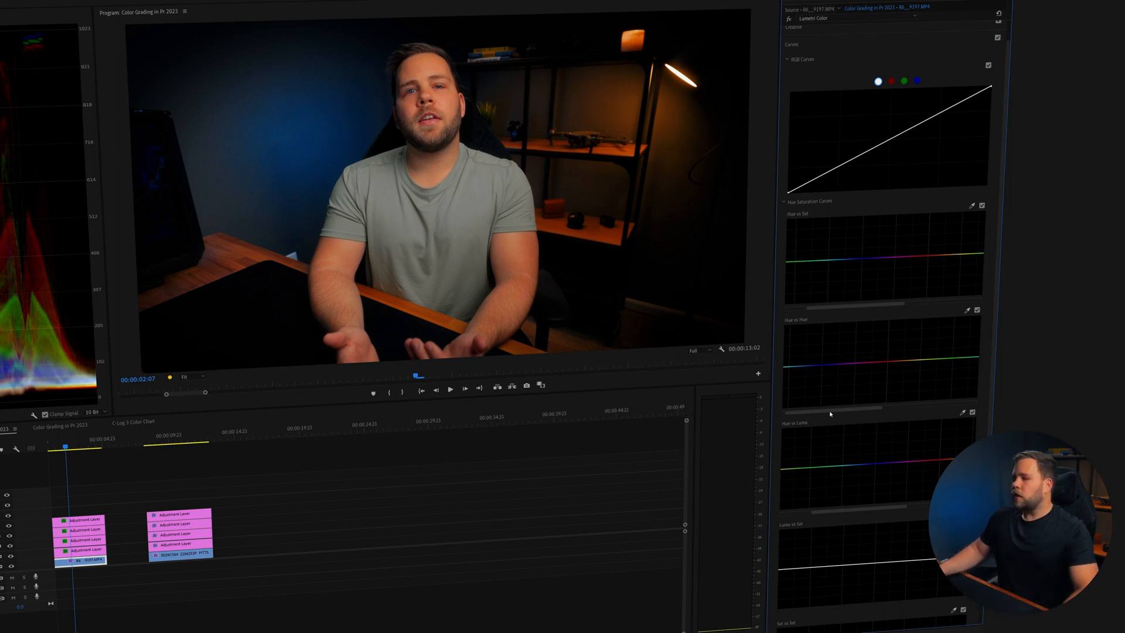
{"action": "left_click", "coordinate": [821, 365]}
{"action": "left_click", "coordinate": [914, 359]}
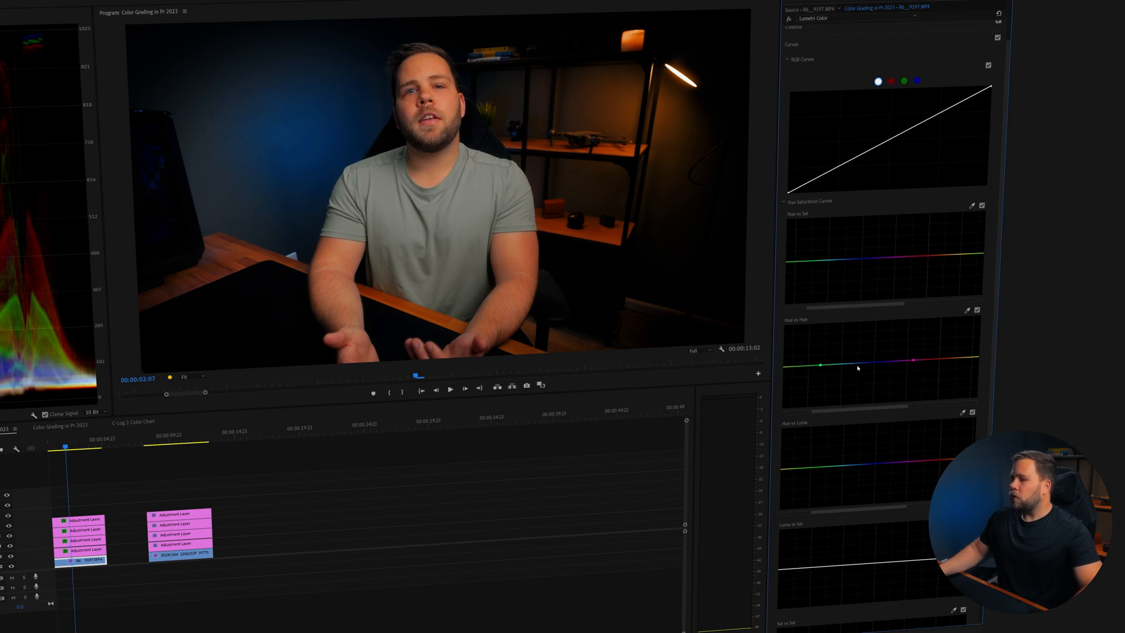
{"action": "mouse_move", "coordinate": [858, 366]}
{"action": "left_mouse_down"}
{"action": "mouse_move", "coordinate": [861, 347]}
{"action": "mouse_move", "coordinate": [860, 378]}
{"action": "left_mouse_up"}
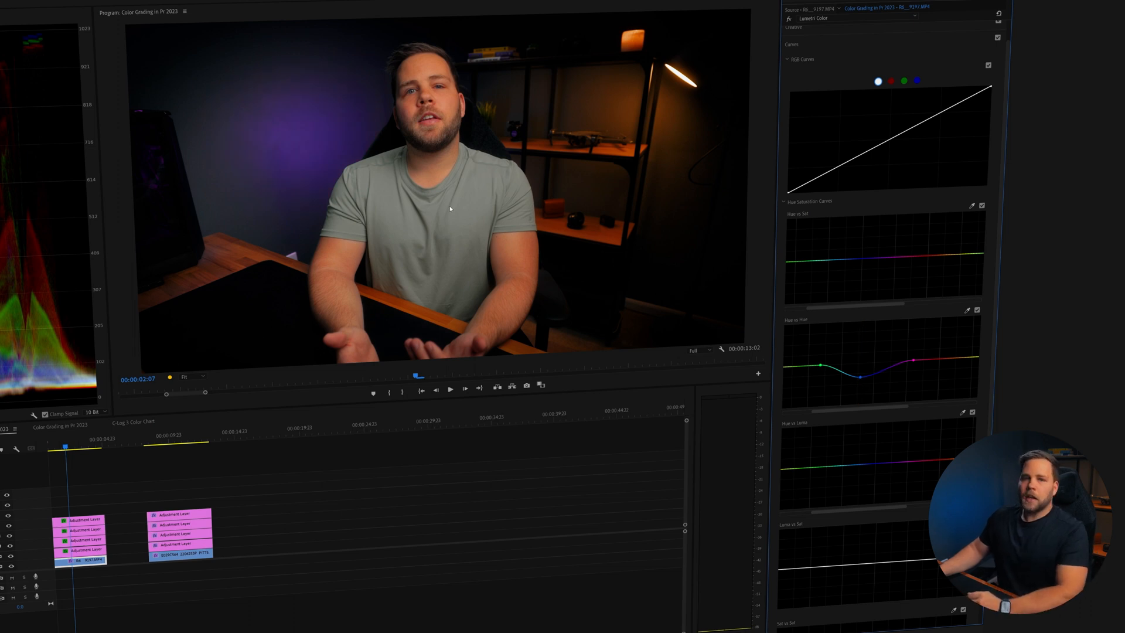
{"action": "double_click", "coordinate": [862, 380]}
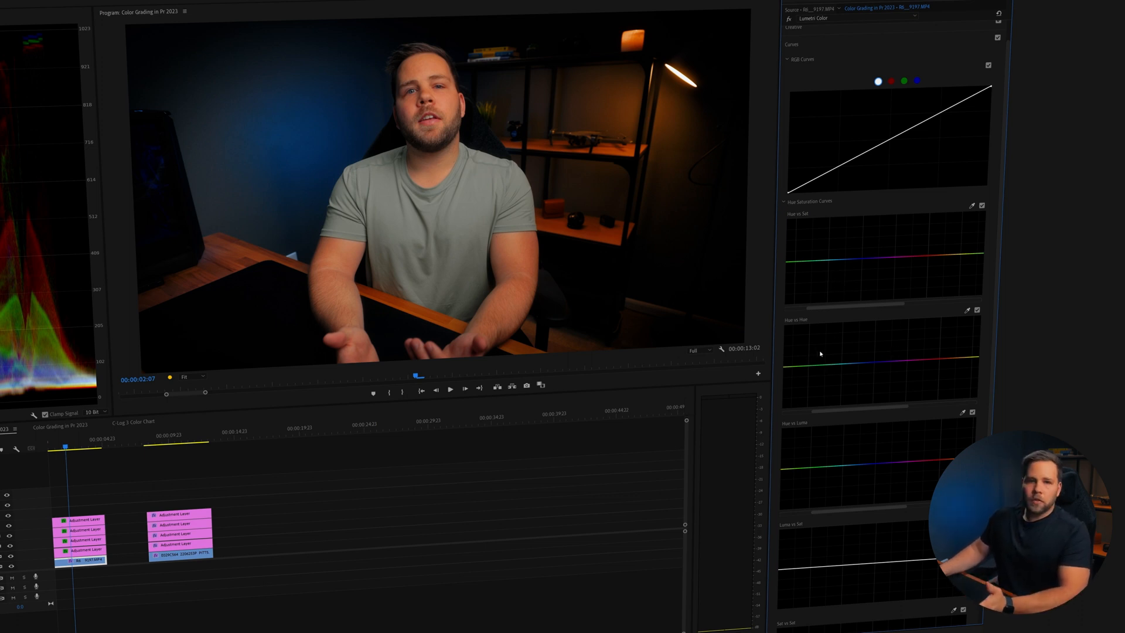
Sample the man's shirt with the Hue vs Luma eyedropper, try darkening its color, and reset the curve
{"action": "scroll", "coordinate": [824, 352], "scroll_direction": "down", "scroll_amount": 4}
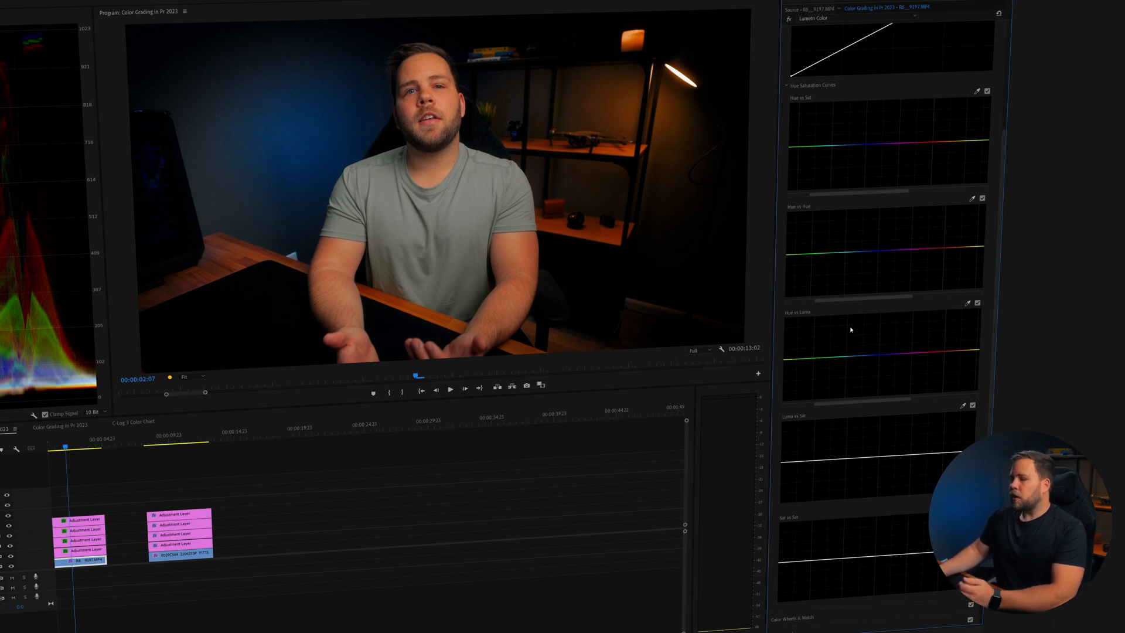
{"action": "left_click_drag", "start_coordinate": [848, 404], "coordinate": [873, 404]}
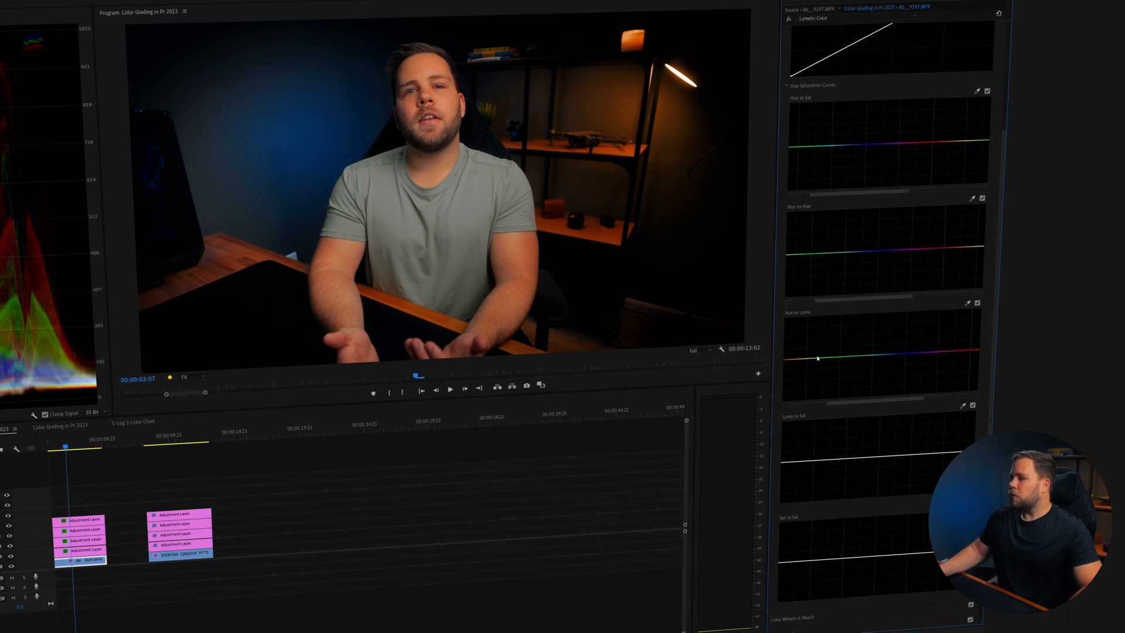
{"action": "left_click", "coordinate": [968, 303]}
{"action": "left_click", "coordinate": [588, 291]}
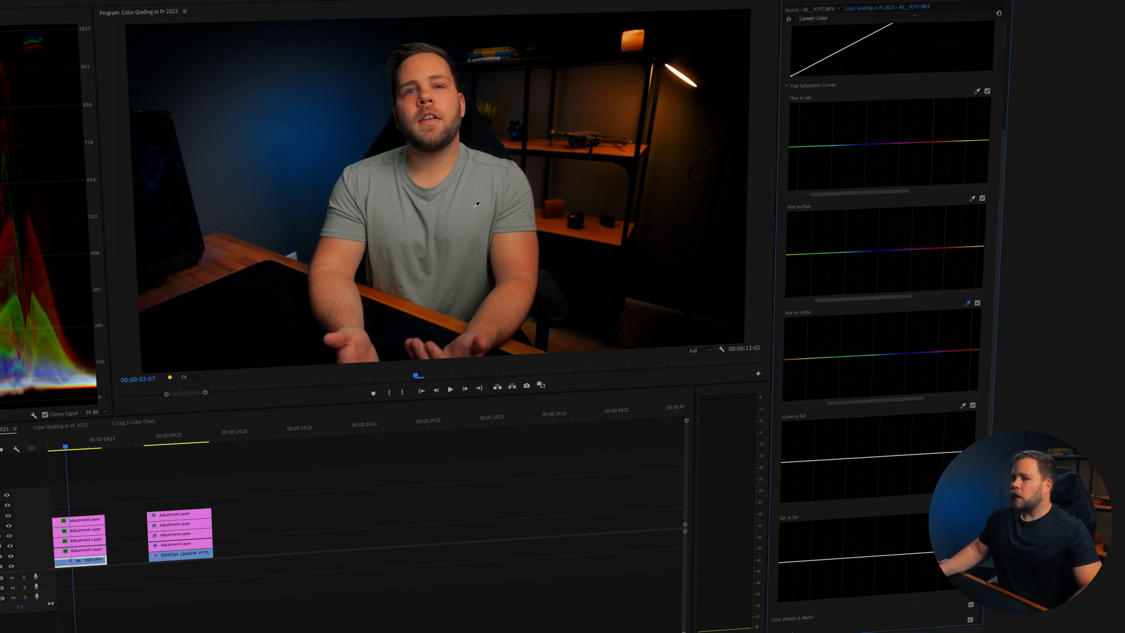
{"action": "left_click_drag", "start_coordinate": [802, 359], "coordinate": [804, 389]}
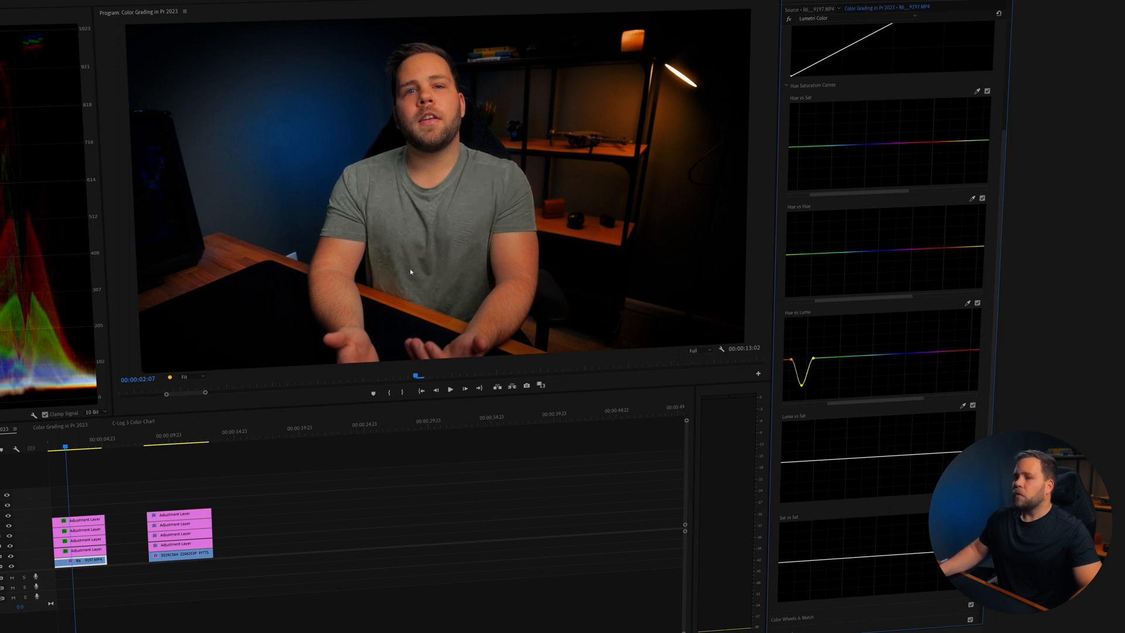
{"action": "double_click", "coordinate": [801, 381]}
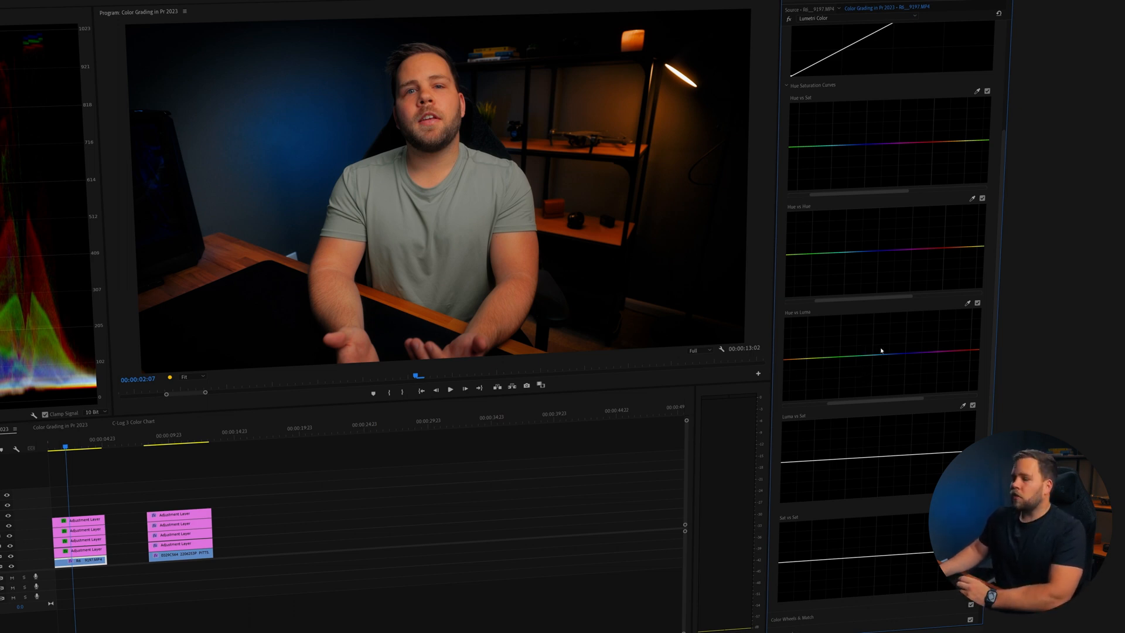
Try adjusting the shadow and highlight saturation around anchor points on the Luma vs Sat curve, resetting the curve after each
{"action": "scroll", "coordinate": [868, 357], "scroll_direction": "down", "scroll_amount": 2}
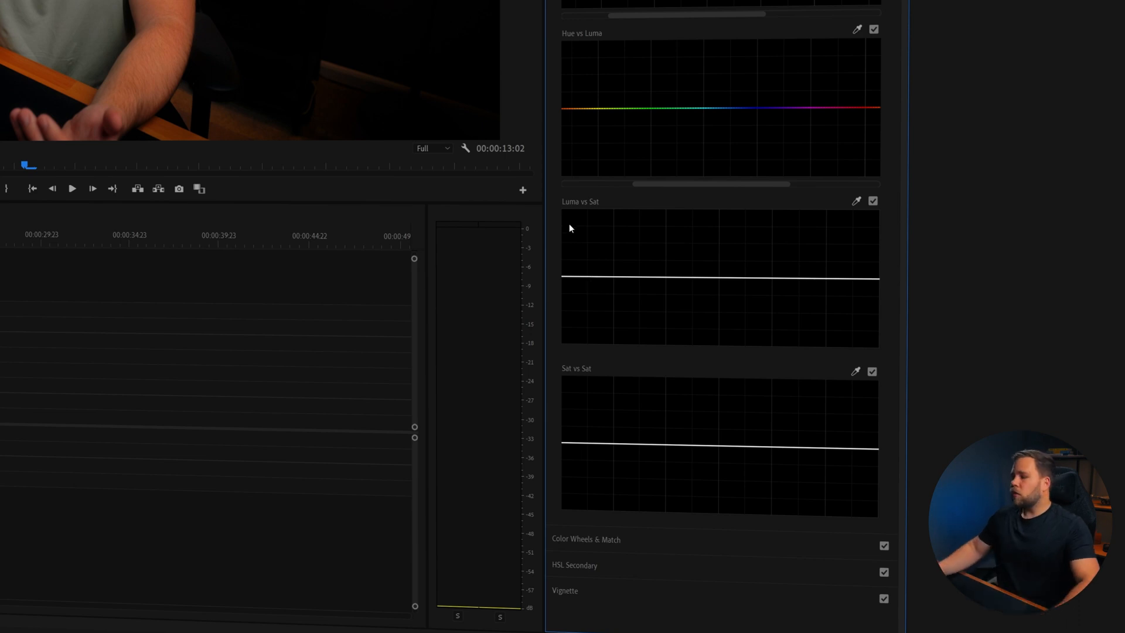
{"action": "left_click", "coordinate": [721, 277]}
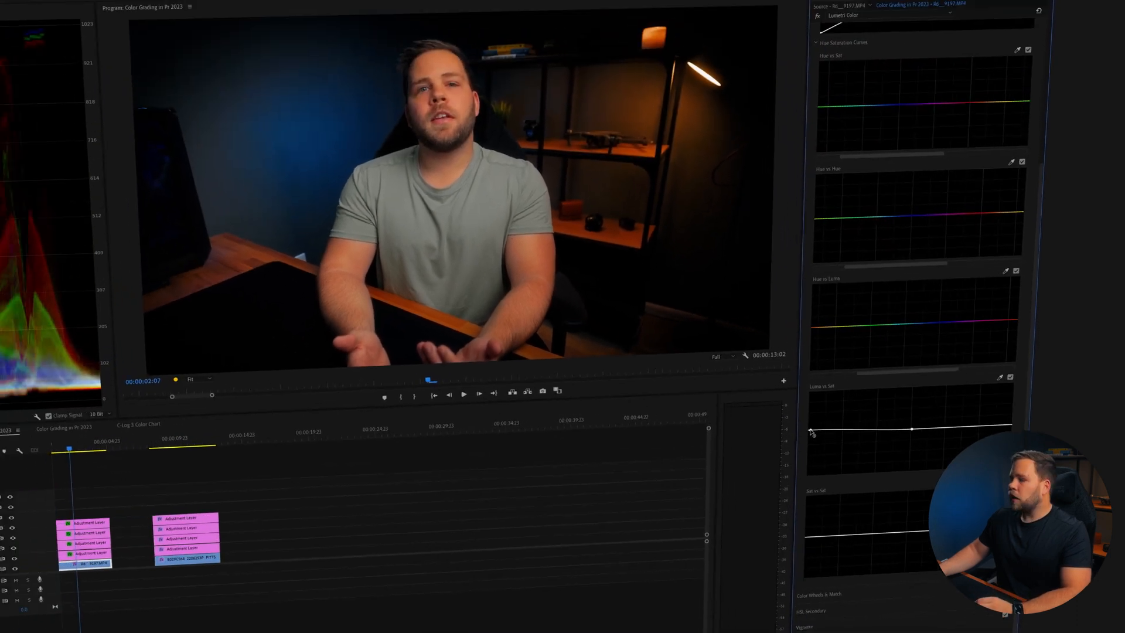
{"action": "mouse_move", "coordinate": [811, 431]}
{"action": "left_mouse_down"}
{"action": "mouse_move", "coordinate": [809, 410]}
{"action": "mouse_move", "coordinate": [794, 476]}
{"action": "mouse_move", "coordinate": [804, 432]}
{"action": "left_mouse_up"}
{"action": "double_click", "coordinate": [912, 430]}
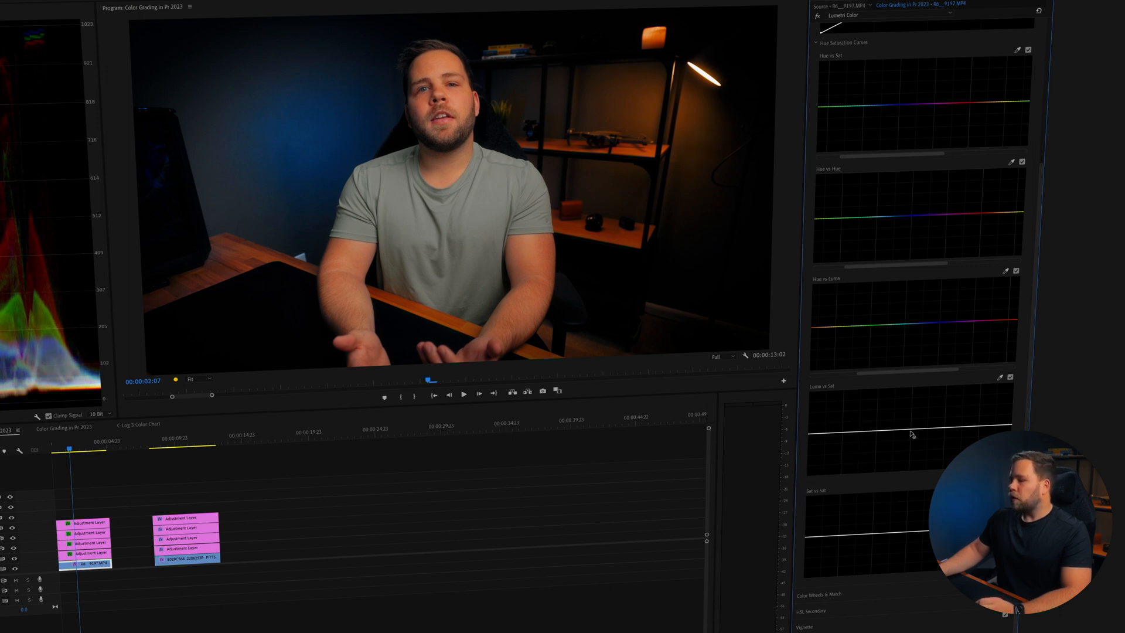
{"action": "left_click", "coordinate": [964, 427]}
{"action": "left_click_drag", "start_coordinate": [1012, 424], "coordinate": [984, 427]}
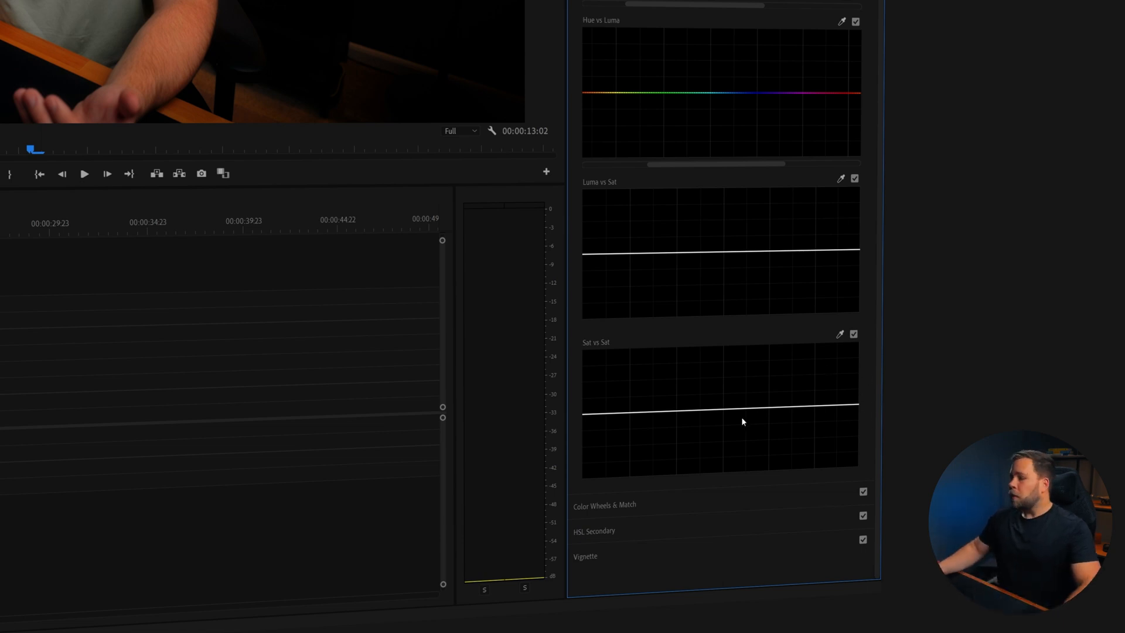
Try raising the low saturation and lowering the high saturation around a midpoint on the Sat vs Sat curve, and reset the curve
{"action": "left_click", "coordinate": [725, 410]}
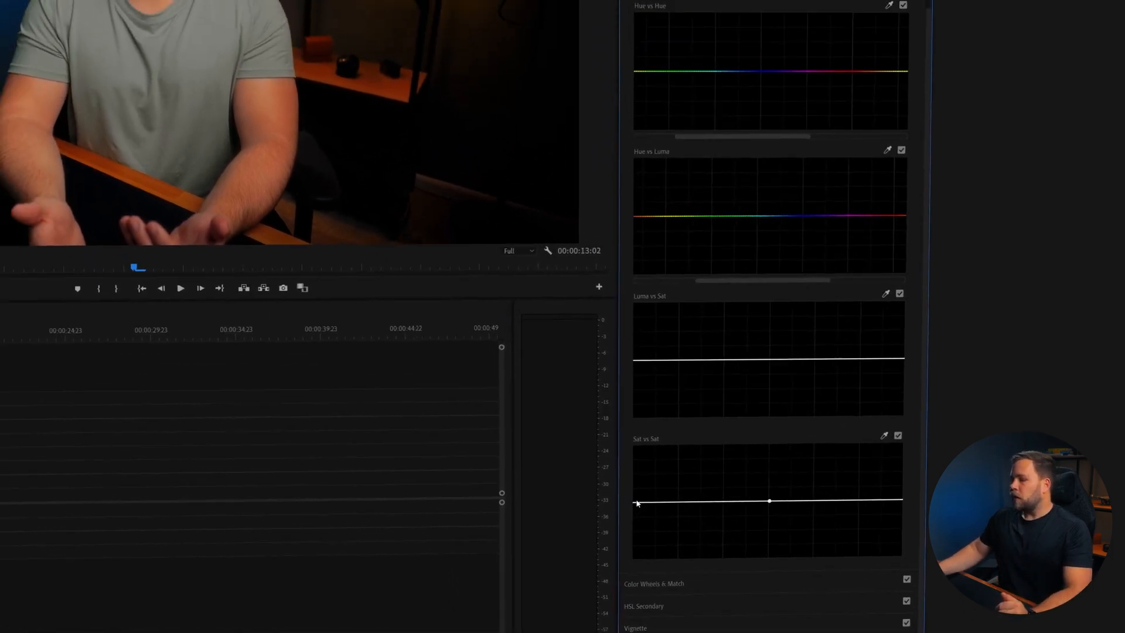
{"action": "left_click_drag", "start_coordinate": [650, 528], "coordinate": [649, 508]}
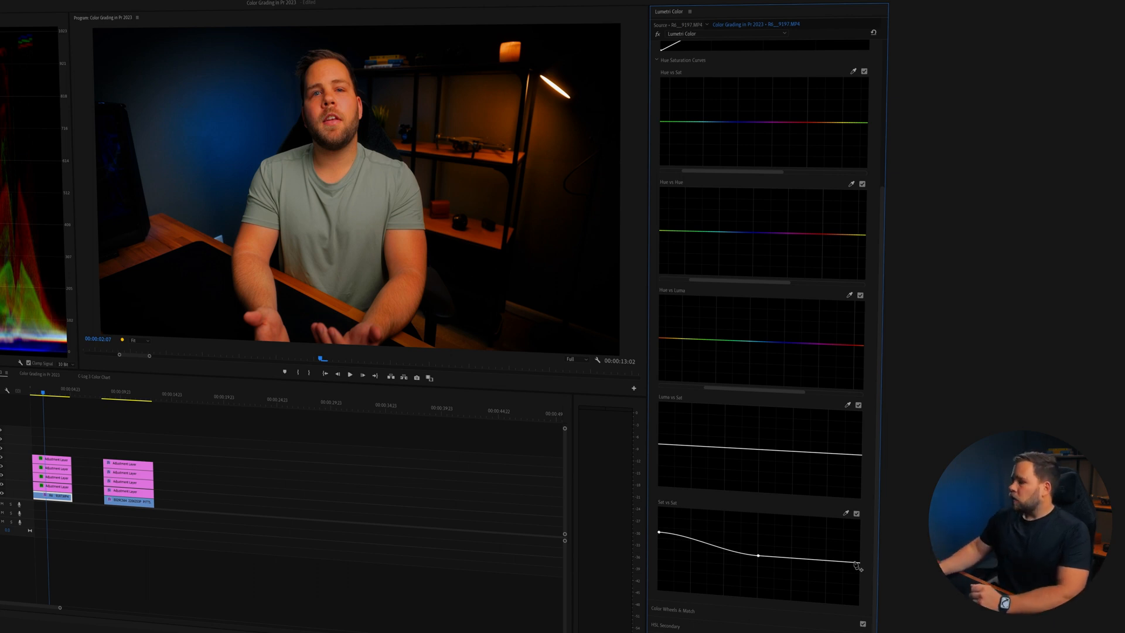
{"action": "left_click_drag", "start_coordinate": [860, 563], "coordinate": [862, 576]}
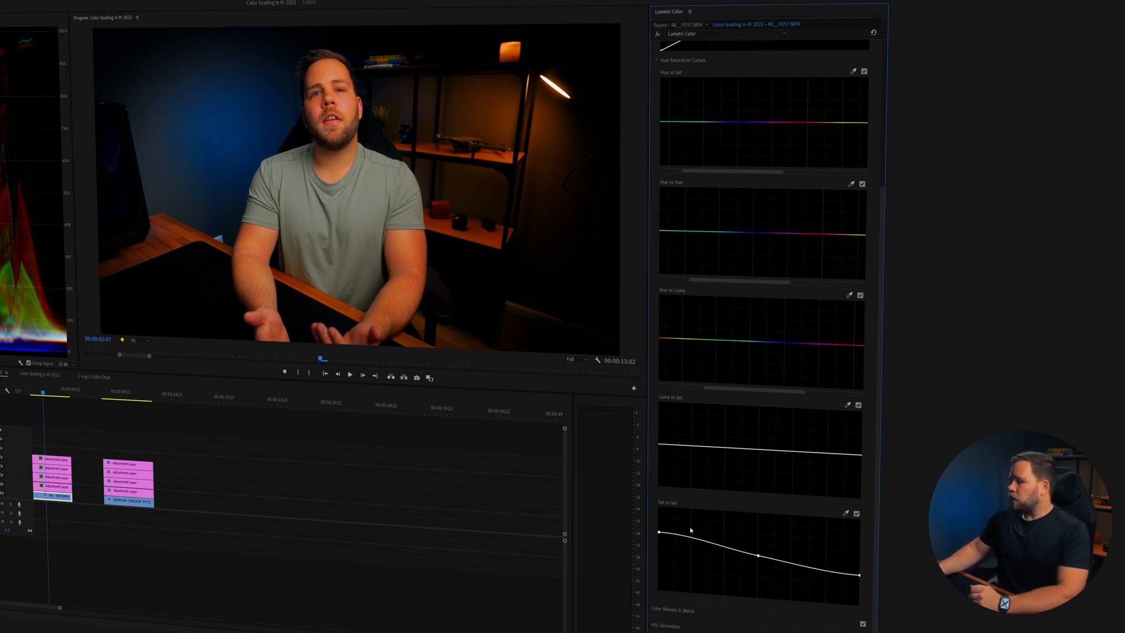
{"action": "left_click_drag", "start_coordinate": [658, 533], "coordinate": [654, 543]}
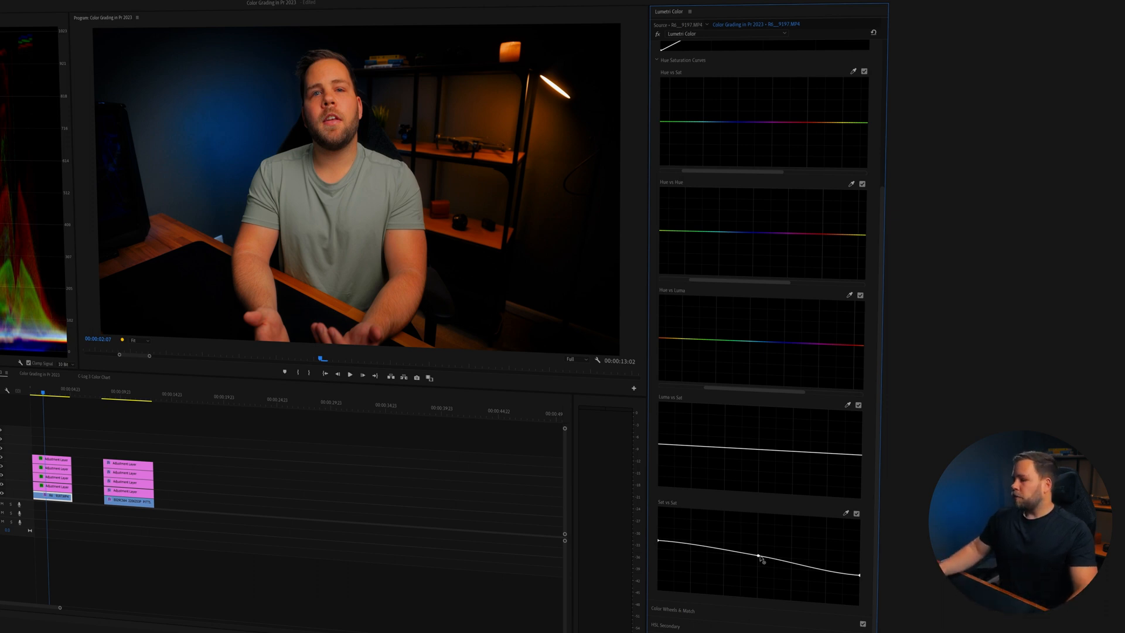
{"action": "double_click", "coordinate": [758, 555]}
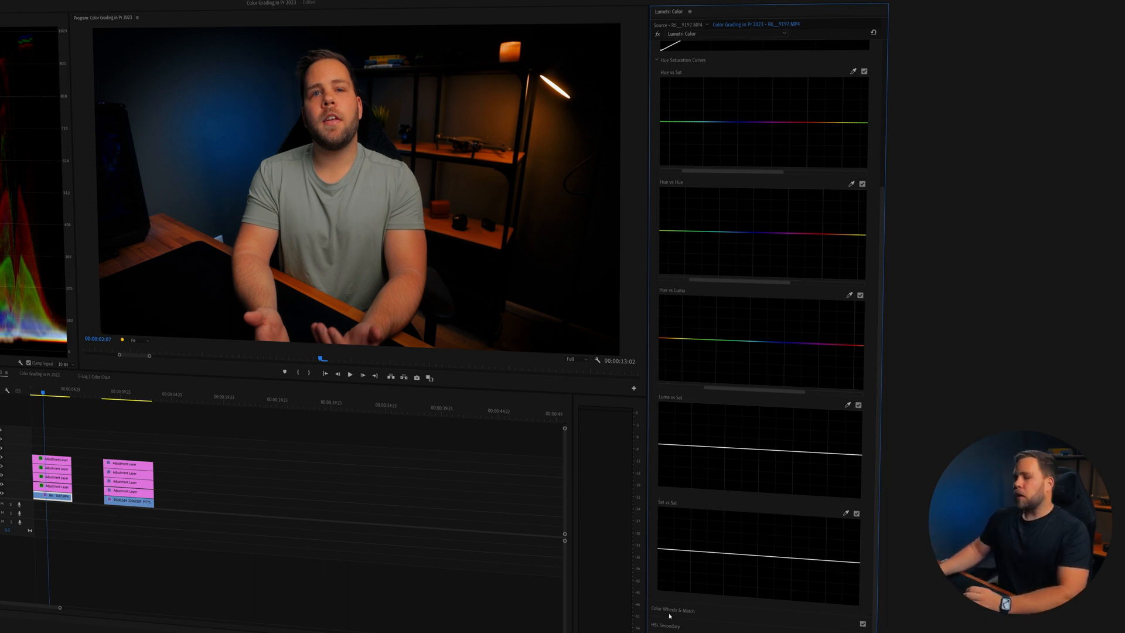
In Color Wheels & Match, try tinting shadows blue and highlights orange and brightening midtones, and disable the section
{"action": "left_click", "coordinate": [670, 614]}
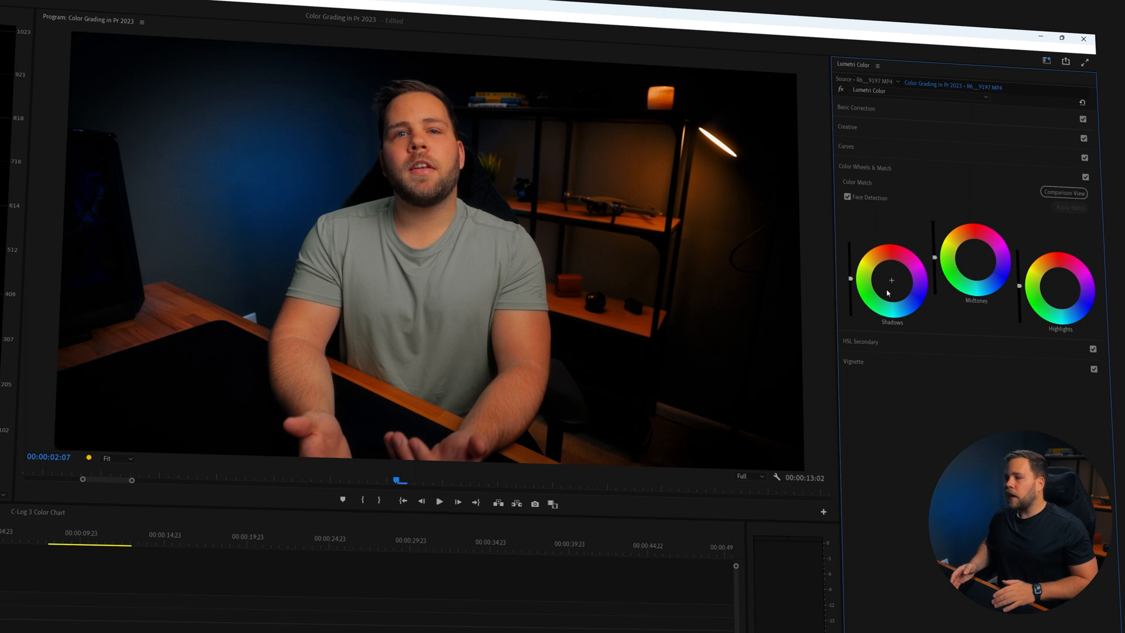
{"action": "left_click_drag", "start_coordinate": [893, 282], "coordinate": [895, 283]}
{"action": "left_click_drag", "start_coordinate": [1058, 286], "coordinate": [1057, 282]}
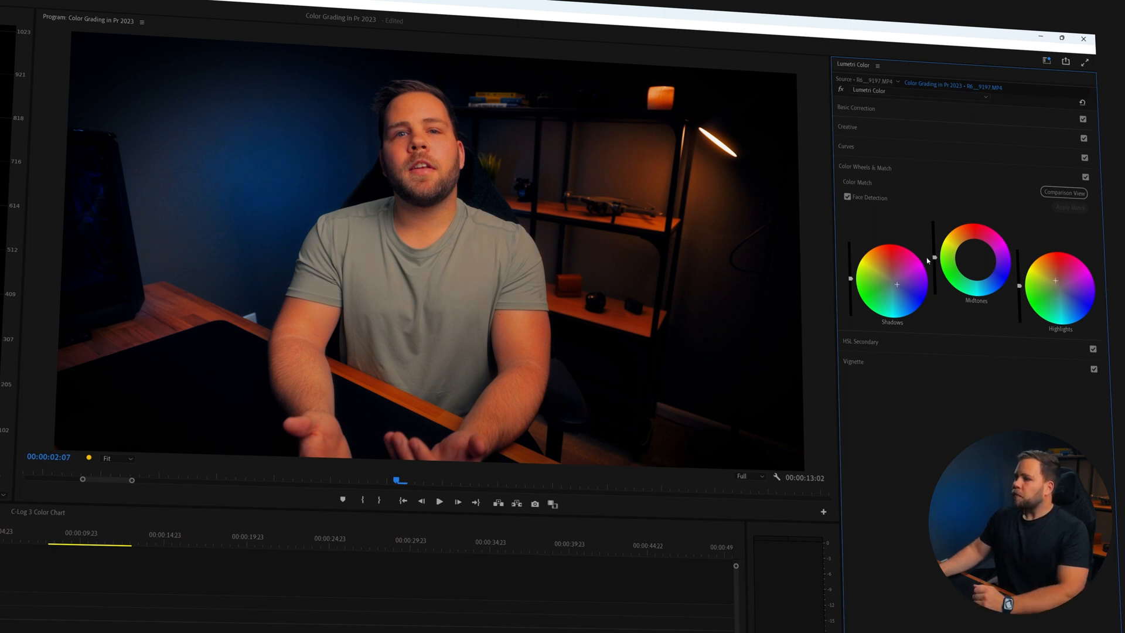
{"action": "mouse_move", "coordinate": [935, 259]}
{"action": "left_mouse_down"}
{"action": "mouse_move", "coordinate": [935, 269]}
{"action": "mouse_move", "coordinate": [935, 249]}
{"action": "left_mouse_up"}
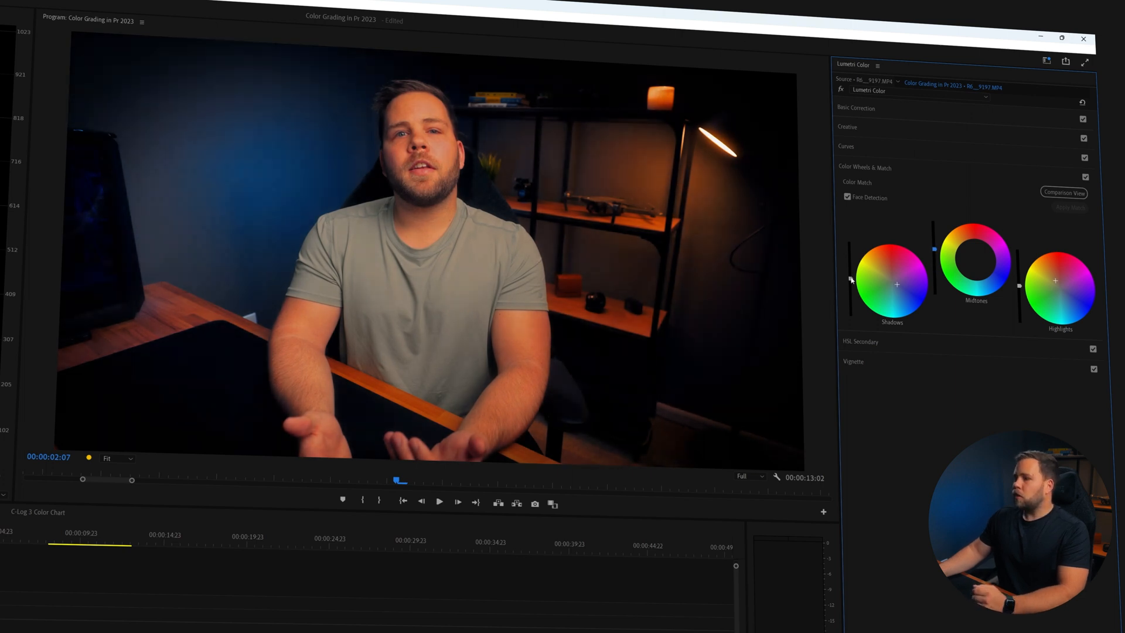
{"action": "left_click", "coordinate": [1086, 177]}
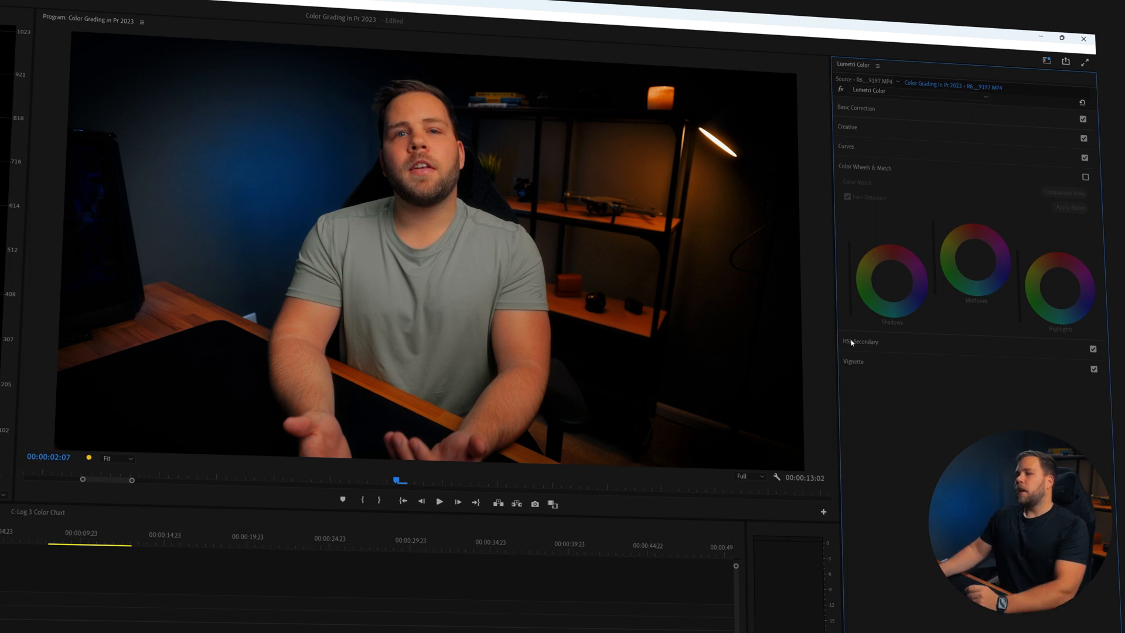
Reset the HSL Secondary key, sample the man's shirt as the key color, and show the Color/Gray mask
{"action": "left_click", "coordinate": [866, 344]}
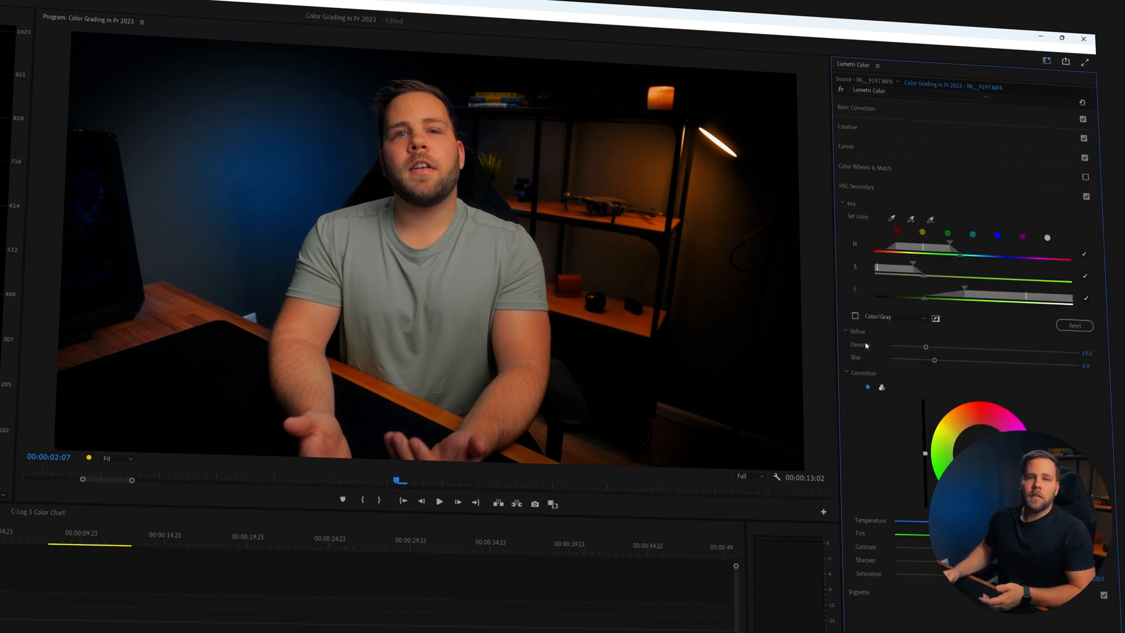
{"action": "left_click", "coordinate": [1073, 325]}
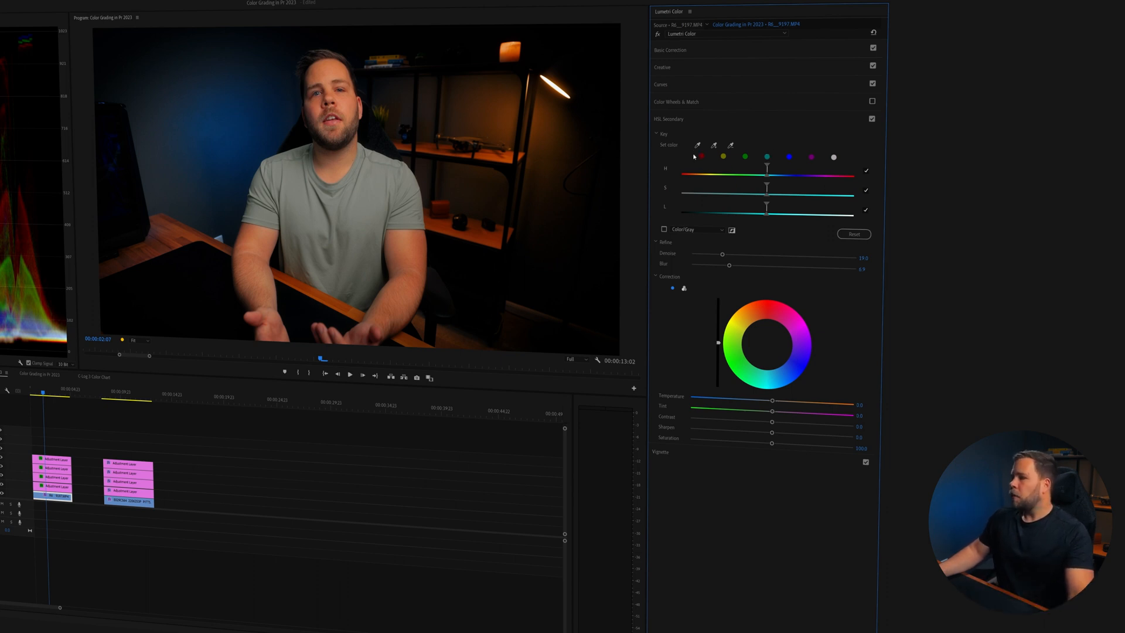
{"action": "left_click", "coordinate": [713, 145]}
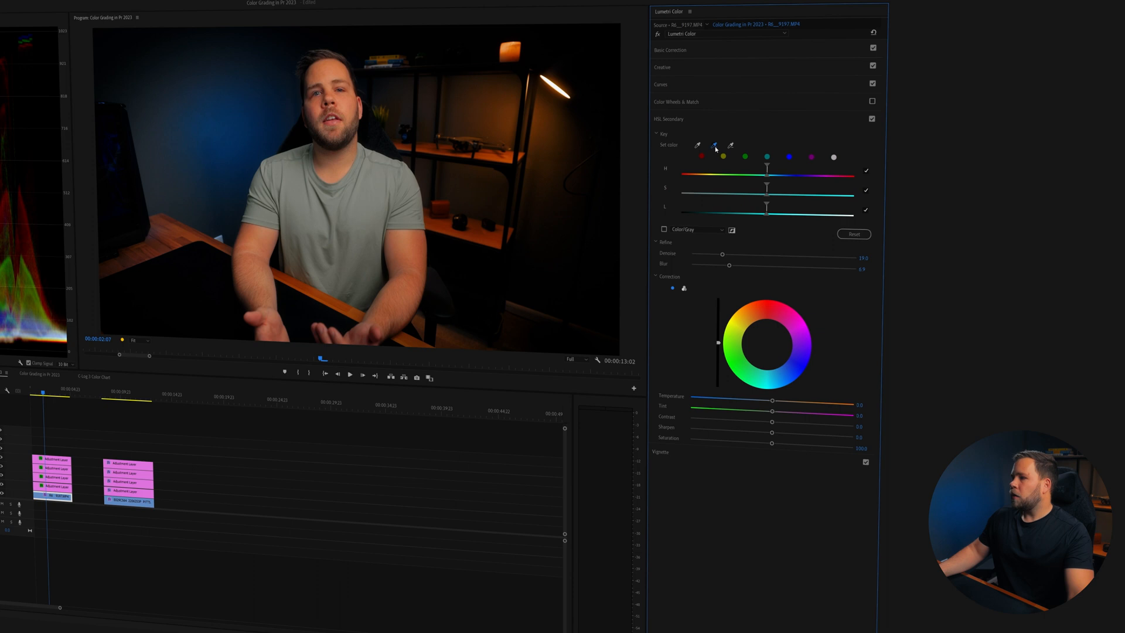
{"action": "left_click", "coordinate": [369, 200]}
{"action": "left_click", "coordinate": [664, 230]}
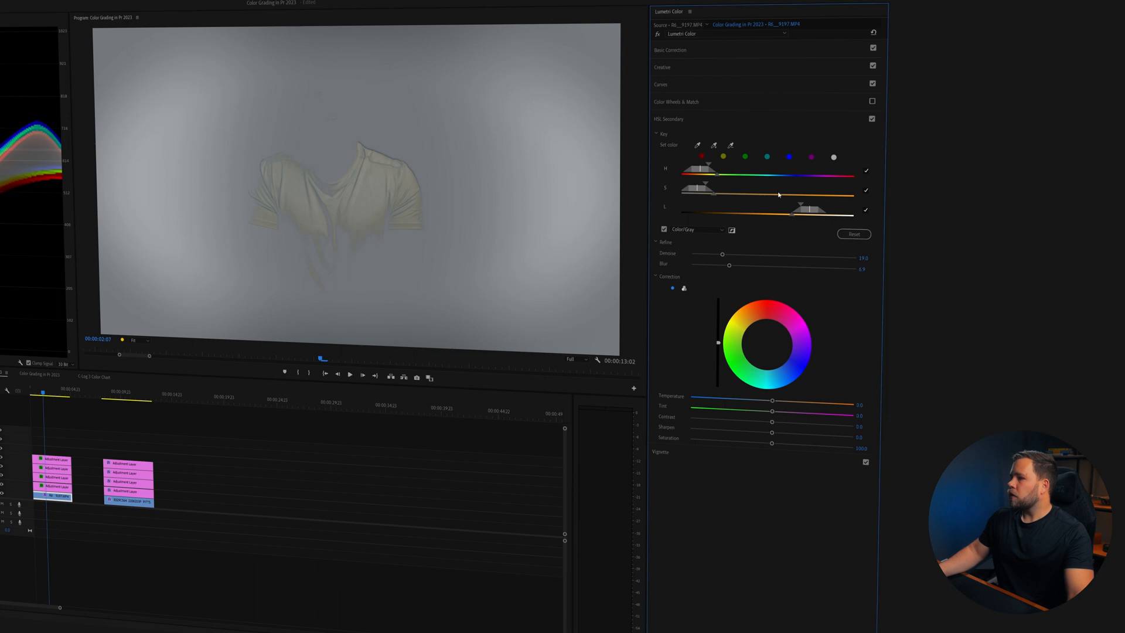
Refine the shirt key by adjusting its hue, saturation and luma ranges, and slightly increase the mask's denoise and blur
{"action": "left_click_drag", "start_coordinate": [798, 207], "coordinate": [773, 208]}
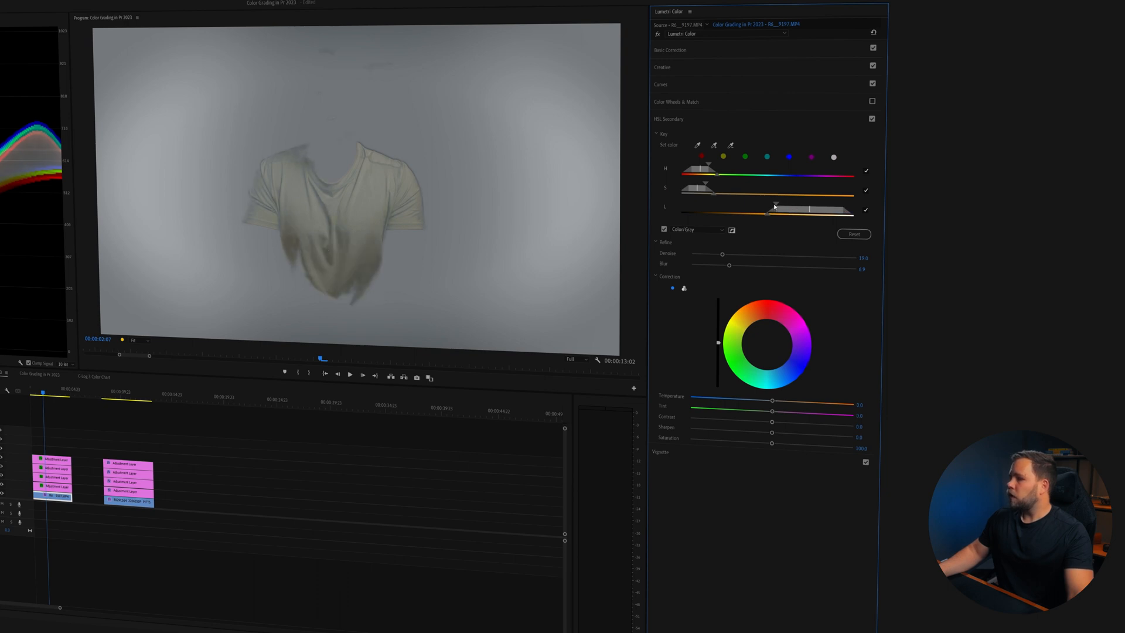
{"action": "left_click_drag", "start_coordinate": [775, 205], "coordinate": [766, 206]}
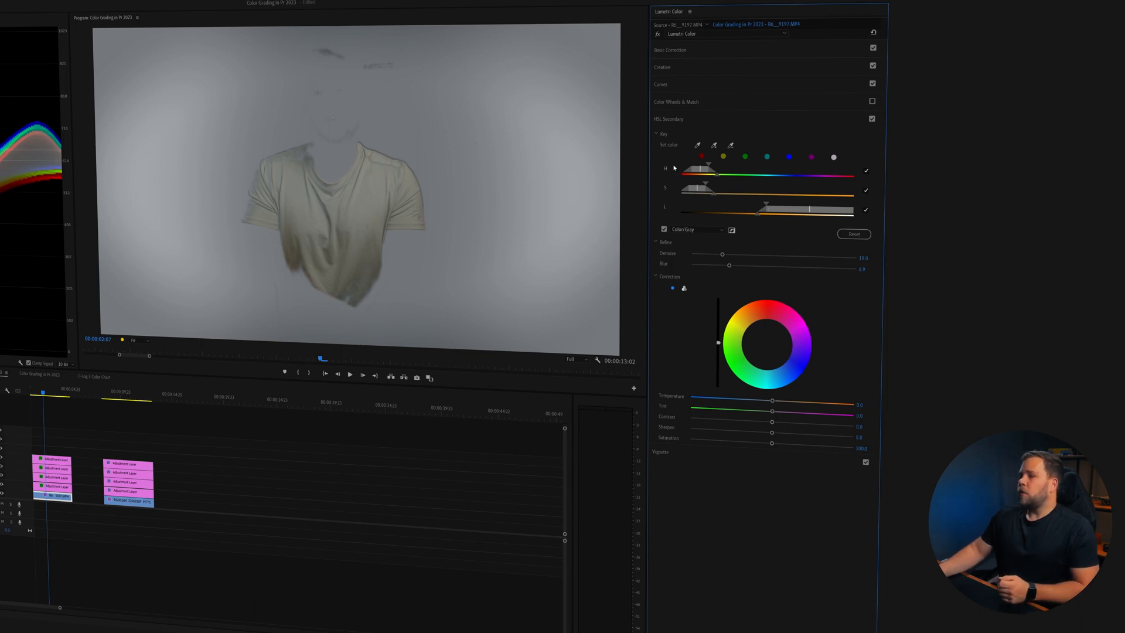
{"action": "mouse_move", "coordinate": [708, 167]}
{"action": "left_mouse_down"}
{"action": "mouse_move", "coordinate": [766, 167]}
{"action": "mouse_move", "coordinate": [719, 169]}
{"action": "left_mouse_up"}
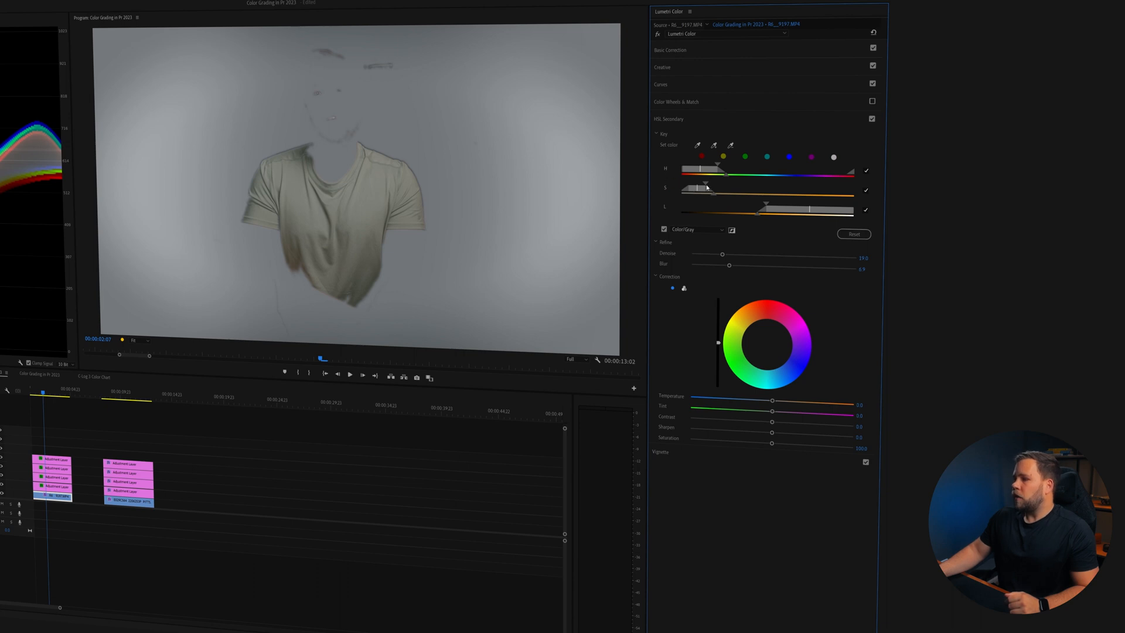
{"action": "mouse_move", "coordinate": [707, 186]}
{"action": "left_mouse_down"}
{"action": "mouse_move", "coordinate": [777, 186]}
{"action": "mouse_move", "coordinate": [697, 194]}
{"action": "mouse_move", "coordinate": [703, 186]}
{"action": "left_mouse_up"}
{"action": "left_click_drag", "start_coordinate": [781, 209], "coordinate": [749, 210]}
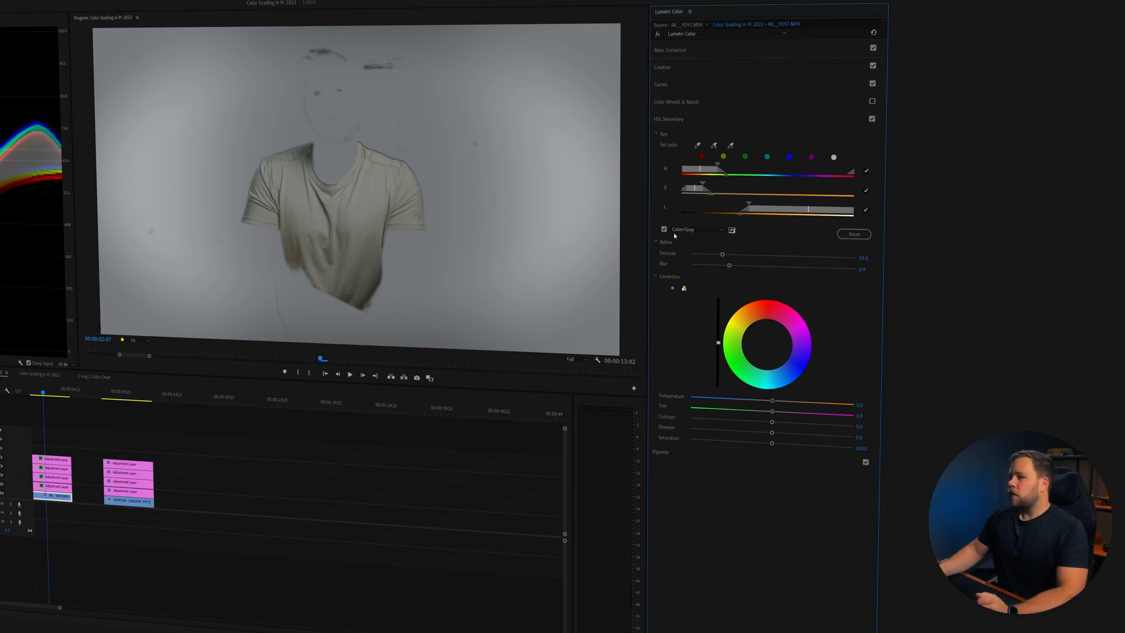
{"action": "left_click", "coordinate": [725, 253]}
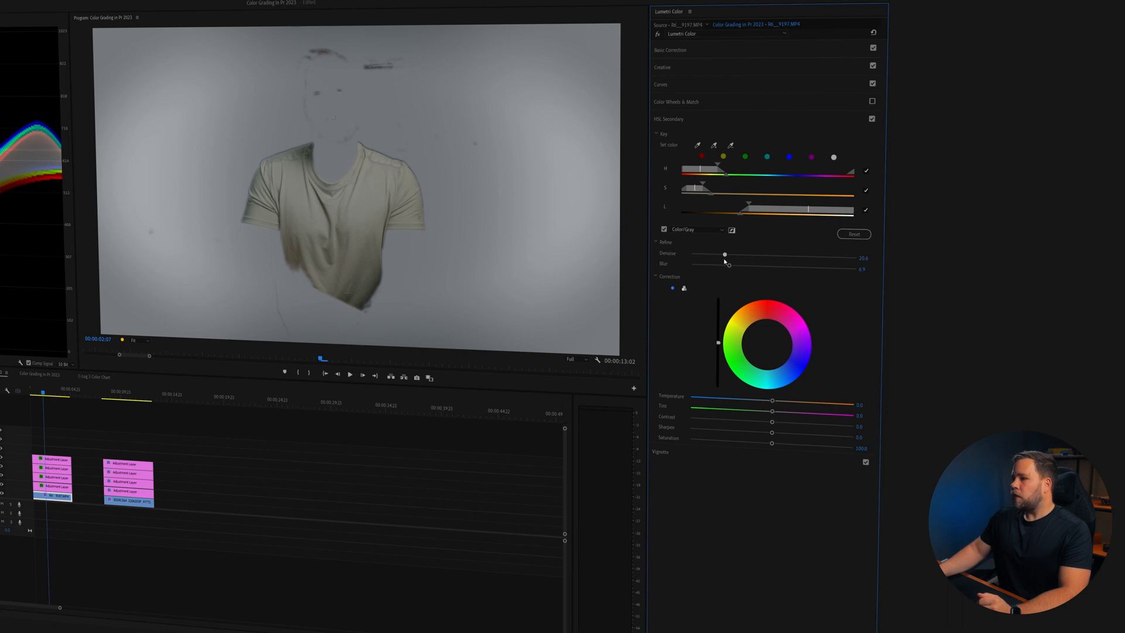
{"action": "left_click_drag", "start_coordinate": [727, 259], "coordinate": [732, 265]}
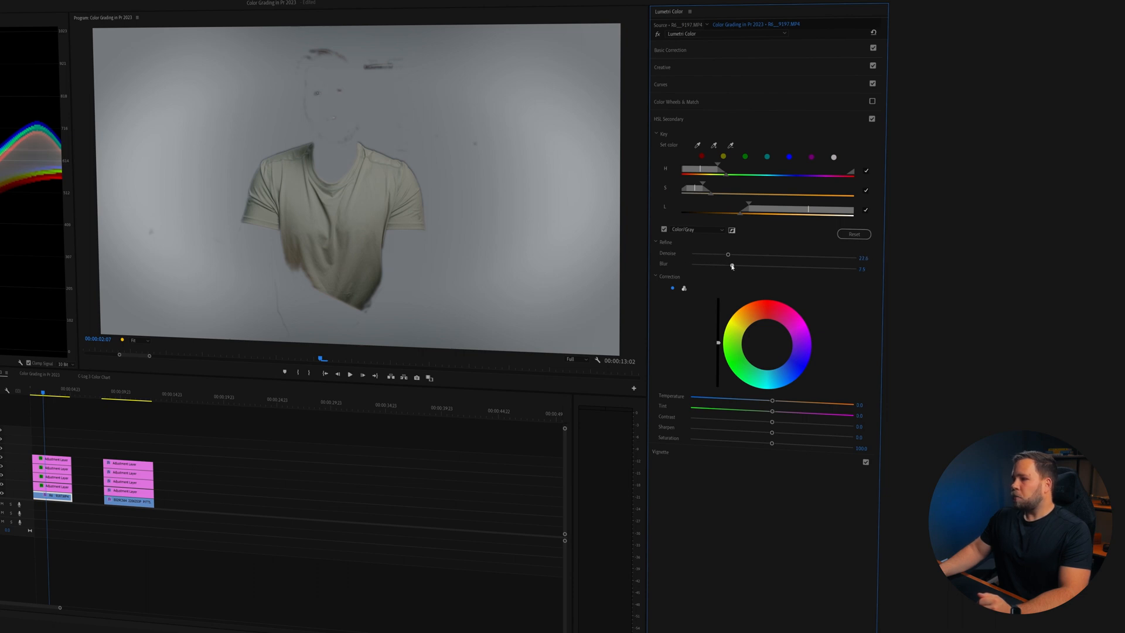
Hide the Color/Gray mask and try tinting the shirt towards red with the HSL Secondary correction wheel, resetting the wheel
{"action": "left_click", "coordinate": [664, 229]}
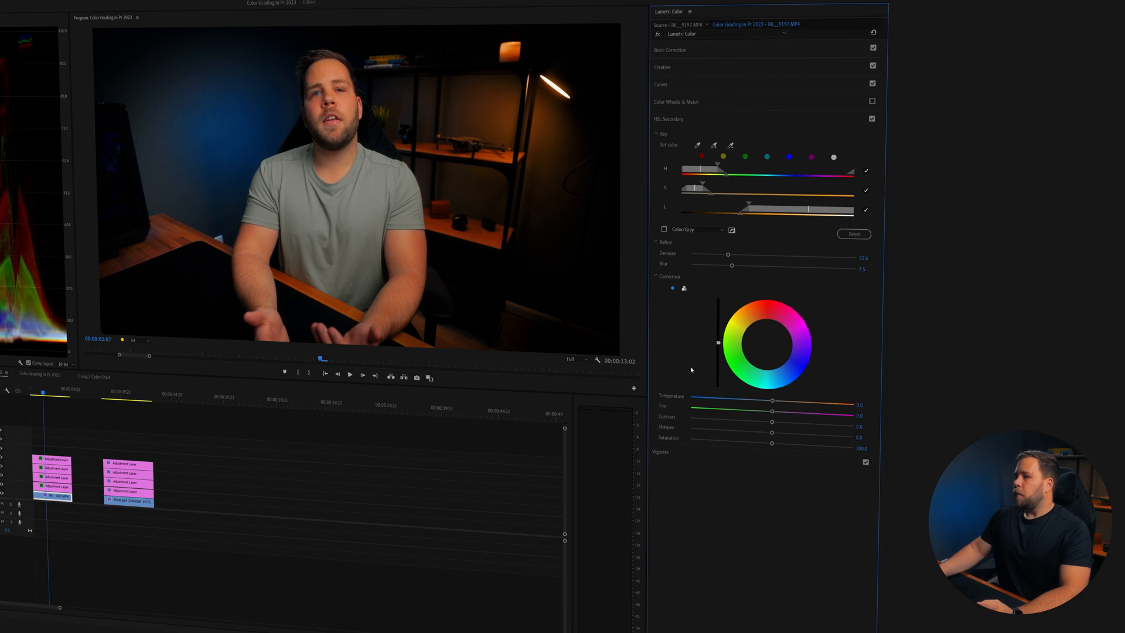
{"action": "mouse_move", "coordinate": [767, 345]}
{"action": "left_mouse_down"}
{"action": "mouse_move", "coordinate": [763, 323]}
{"action": "mouse_move", "coordinate": [761, 341]}
{"action": "mouse_move", "coordinate": [791, 349]}
{"action": "mouse_move", "coordinate": [776, 330]}
{"action": "left_mouse_up"}
{"action": "double_click", "coordinate": [772, 333]}
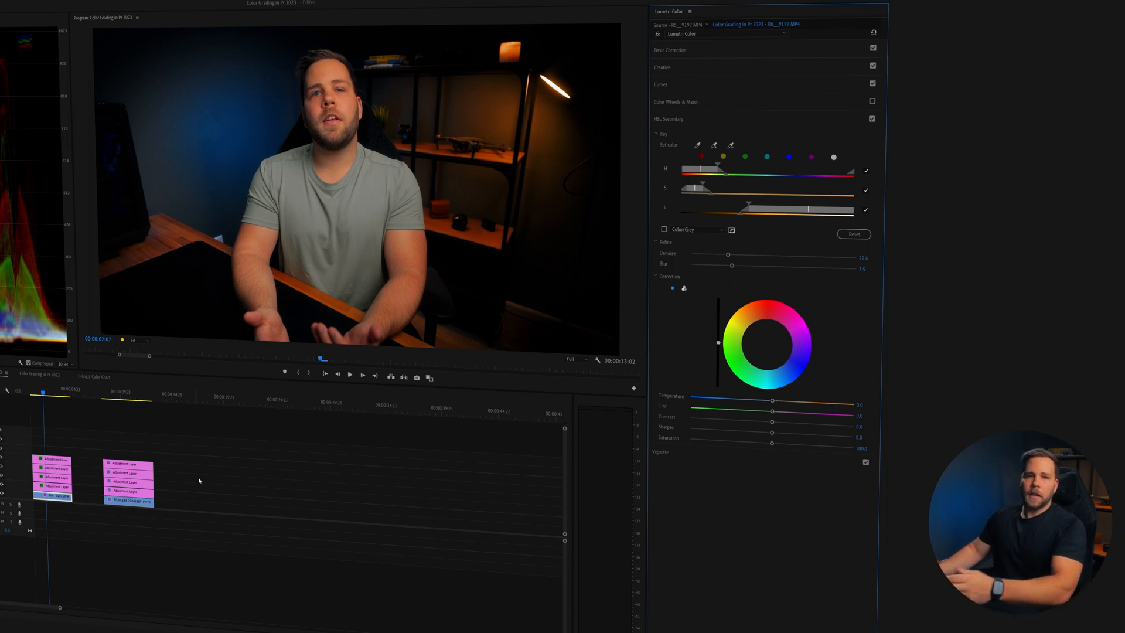
Try a stronger dark vignette and a light vignette using the Vignette amount, and bring the amount back to neutral
{"action": "left_click", "coordinate": [660, 452]}
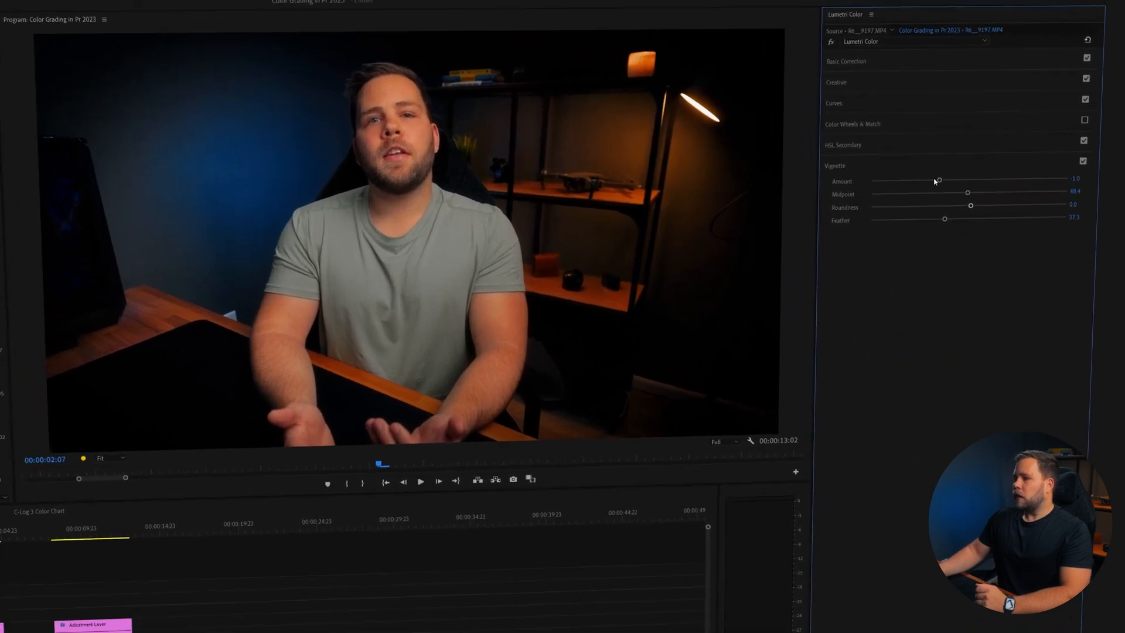
{"action": "left_click_drag", "start_coordinate": [938, 180], "coordinate": [914, 189]}
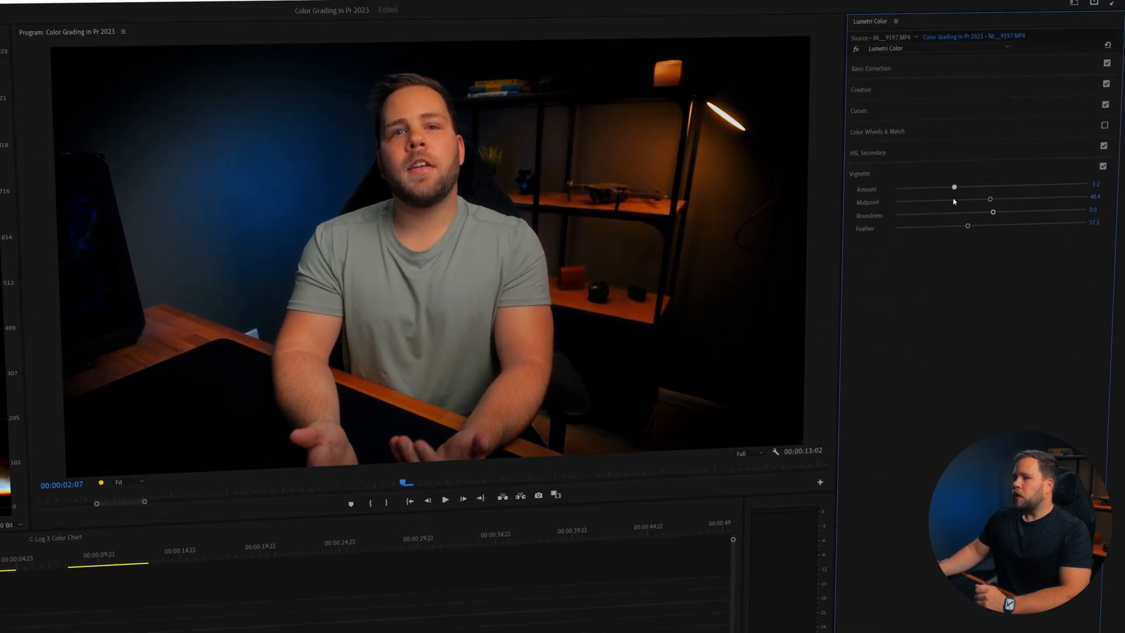
{"action": "left_click_drag", "start_coordinate": [916, 202], "coordinate": [1030, 199]}
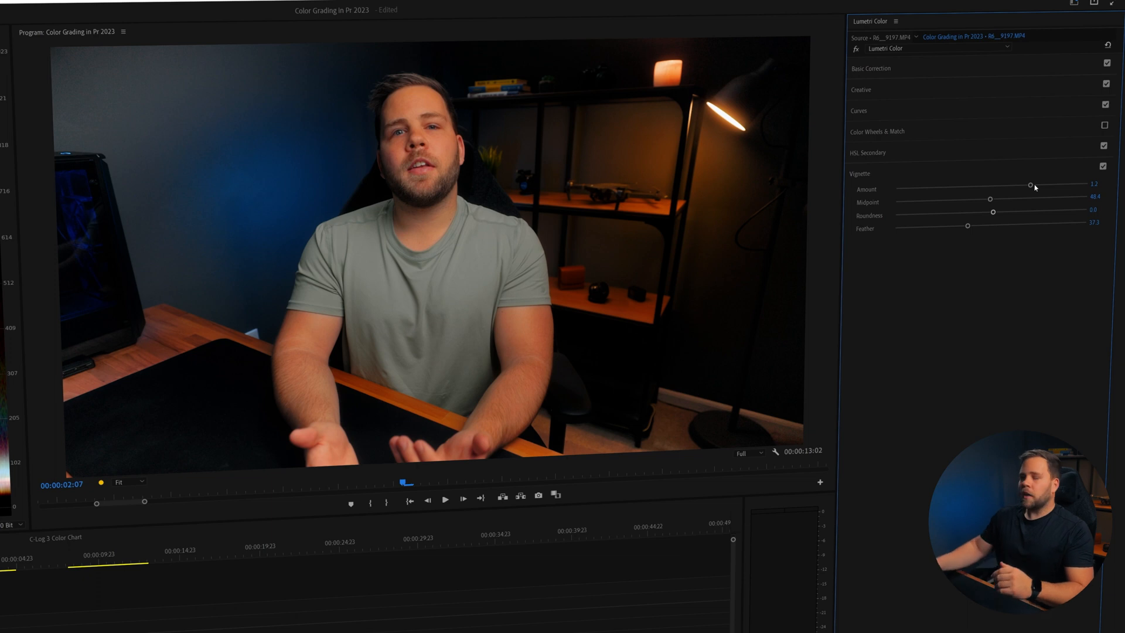
{"action": "left_click_drag", "start_coordinate": [1031, 186], "coordinate": [994, 199]}
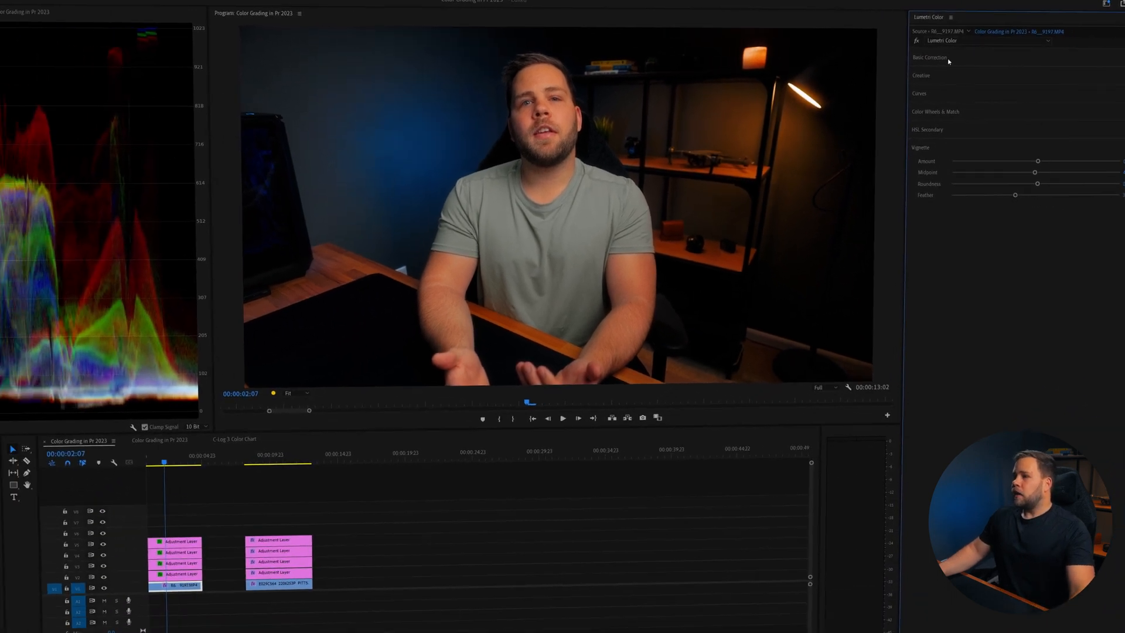
Show the Basic Correction settings for the talking-head clip in the second Color Grading in Pr 2023 sequence to examine its input LUT
{"action": "left_click", "coordinate": [938, 58]}
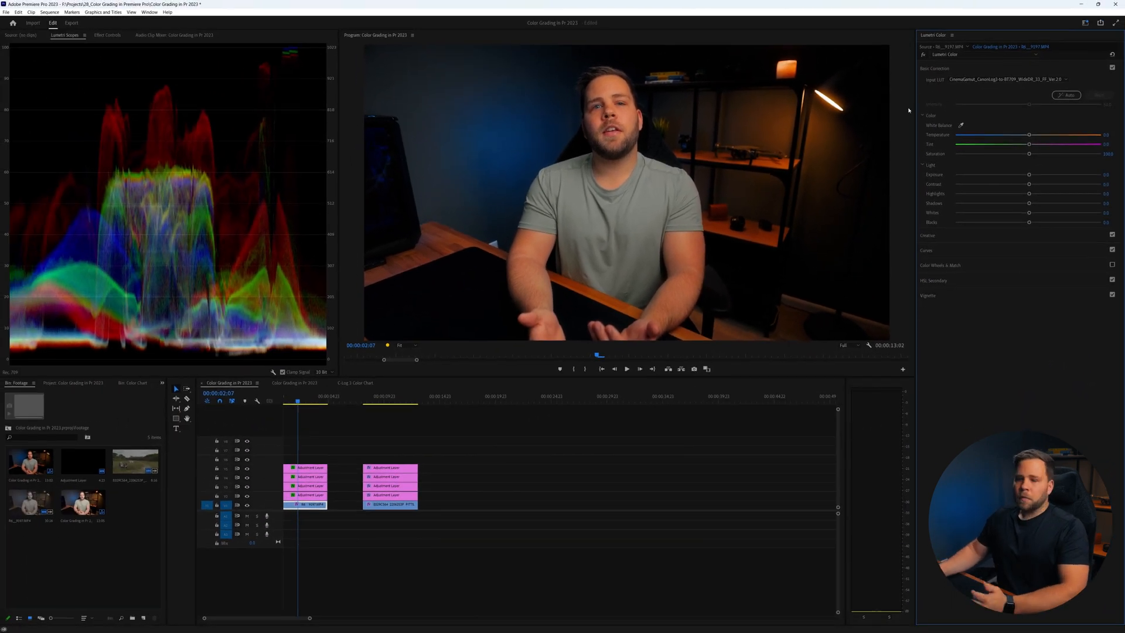
{"action": "left_click", "coordinate": [297, 384]}
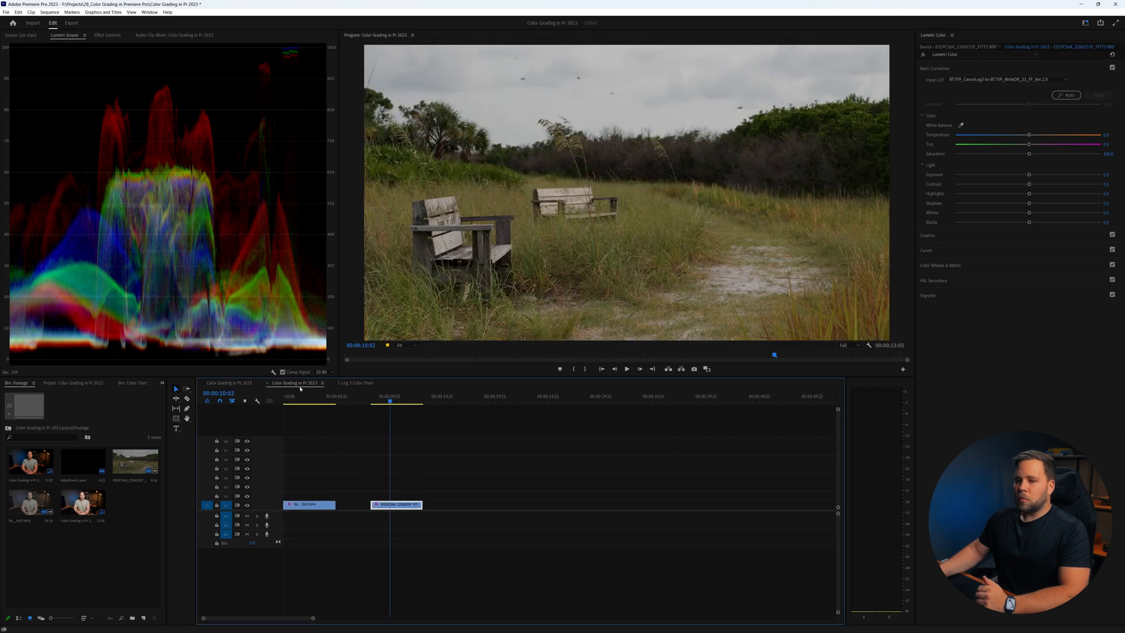
{"action": "left_click", "coordinate": [305, 403]}
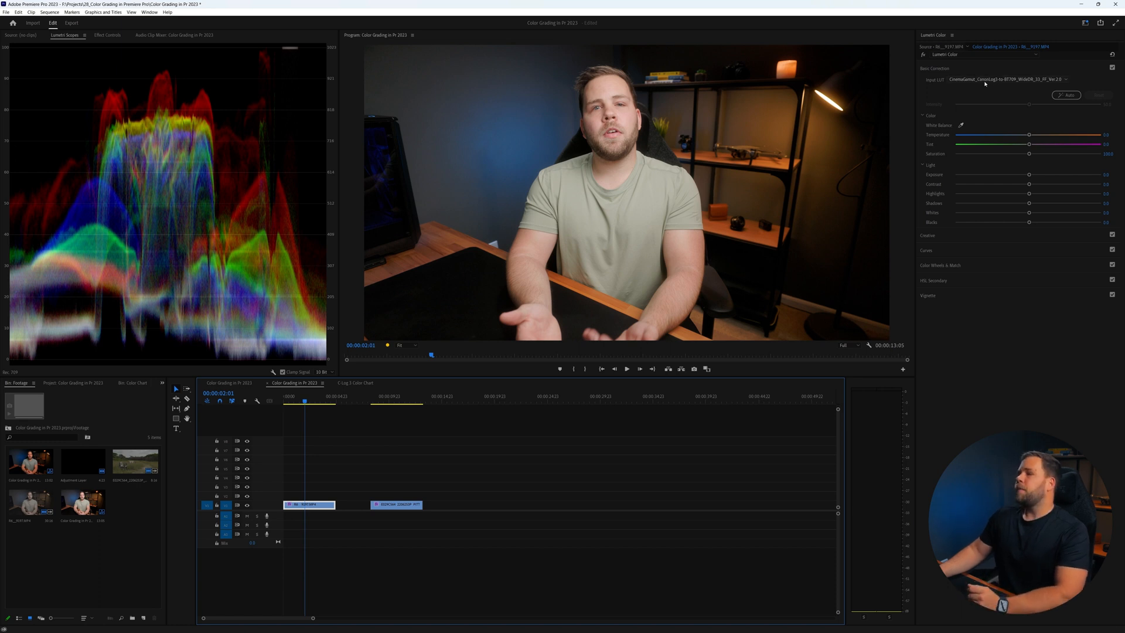
In the C-Log 3 Color Chart sequence, apply the CinemaGamut_CanonLog3-to-BT709_WideDR_33_FF_Ver.2.0 input LUT to the first chart clip
{"action": "left_click", "coordinate": [359, 383]}
{"action": "left_click_drag", "start_coordinate": [399, 402], "coordinate": [450, 406]}
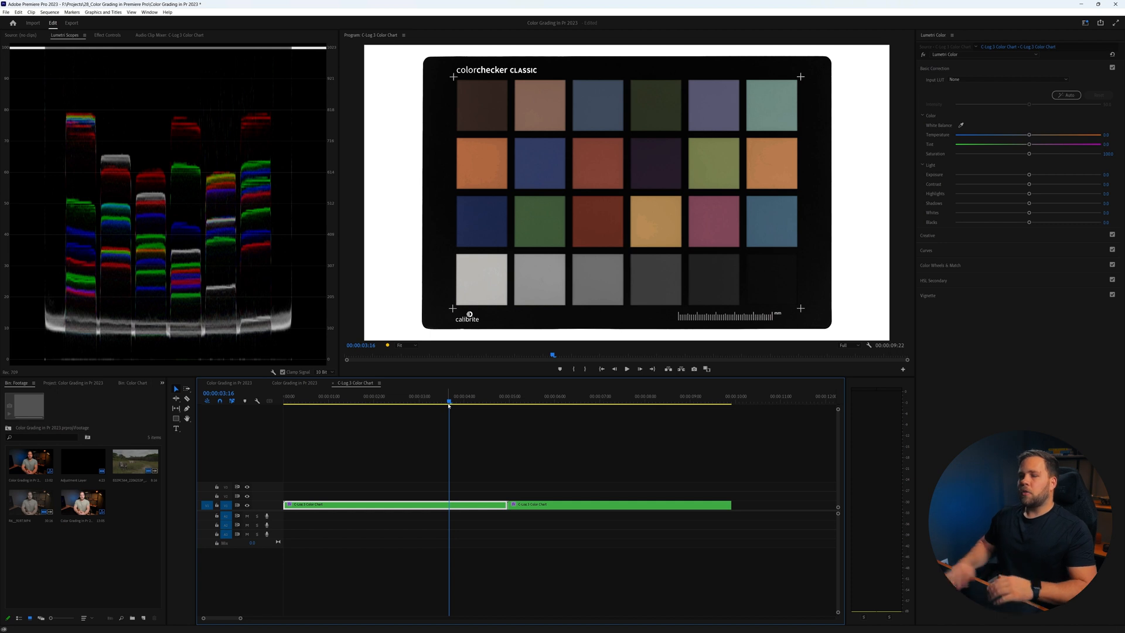
{"action": "left_click_drag", "start_coordinate": [535, 398], "coordinate": [450, 414]}
{"action": "left_click", "coordinate": [447, 401]}
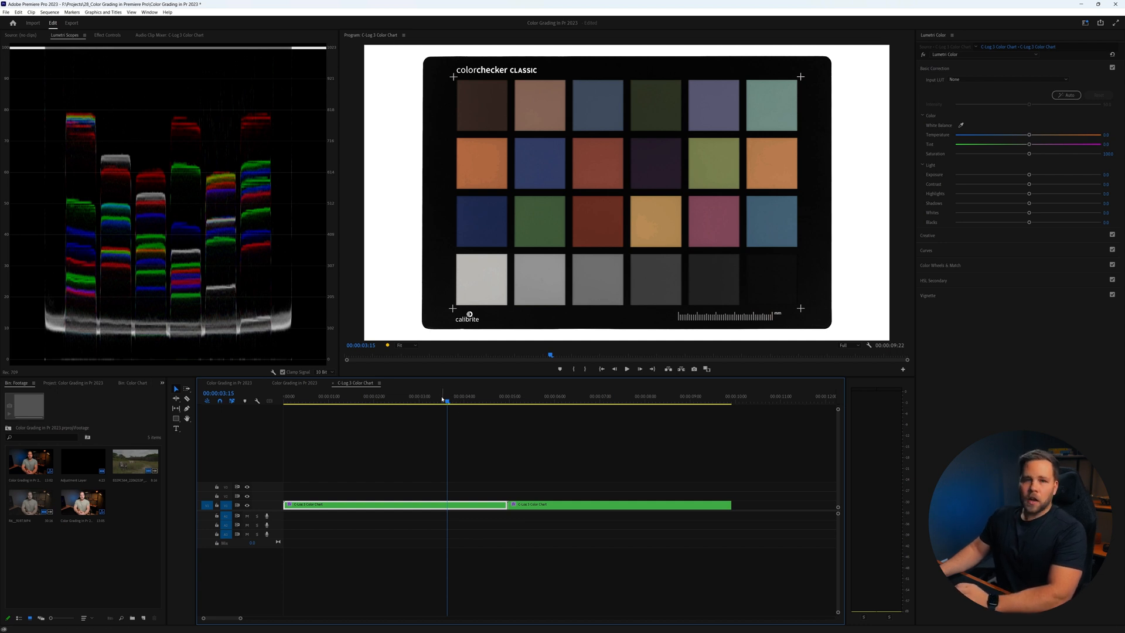
{"action": "left_click", "coordinate": [975, 80]}
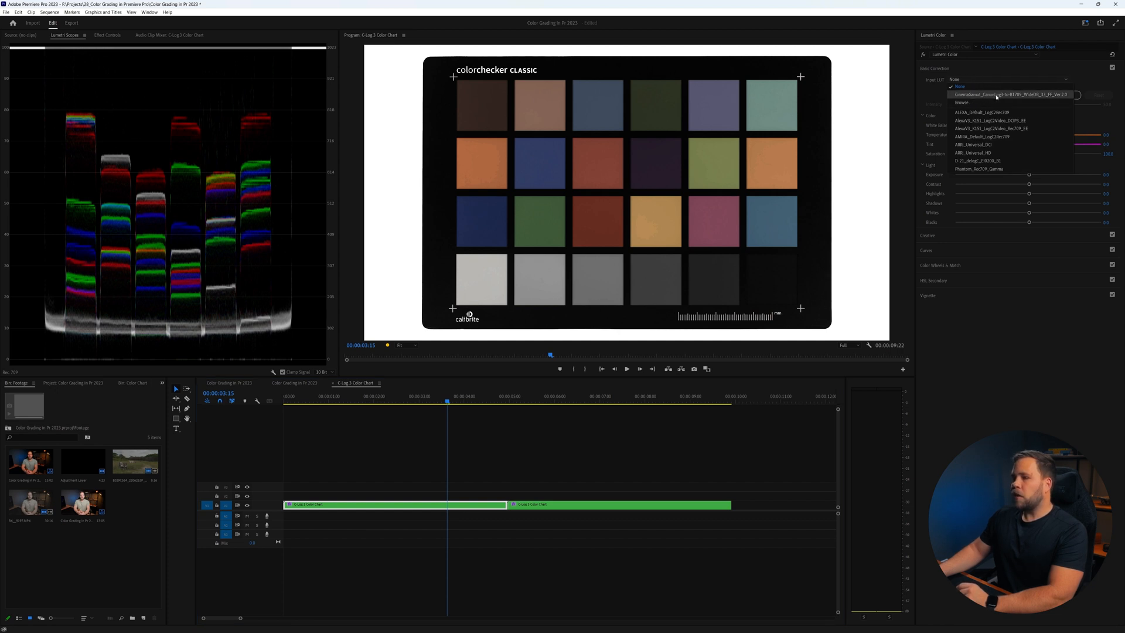
{"action": "left_click", "coordinate": [997, 95]}
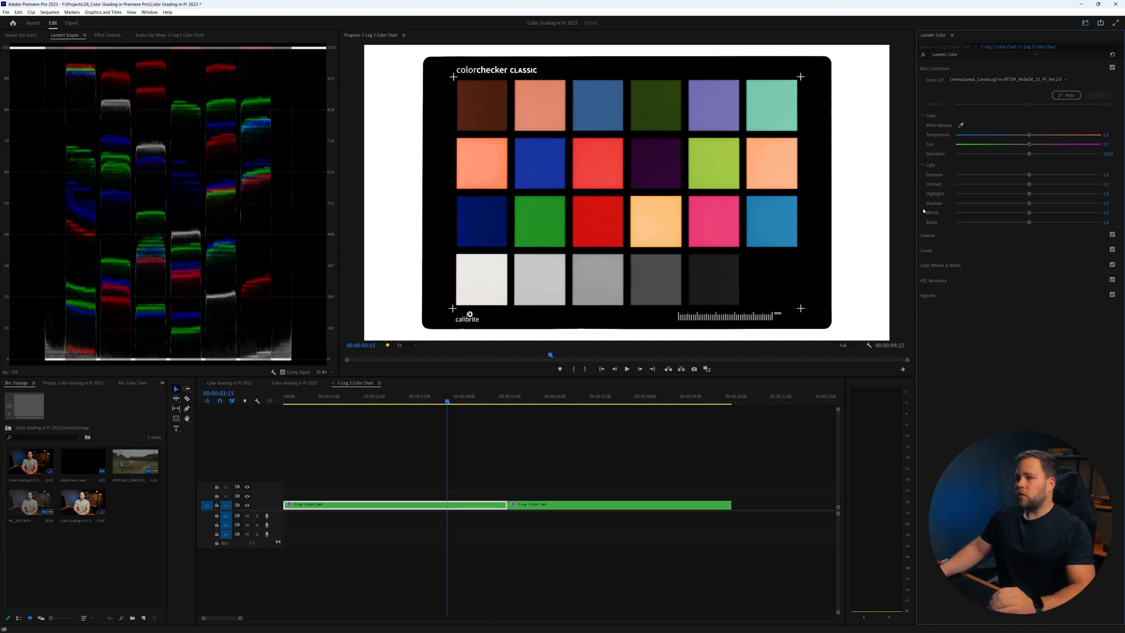
Compare the first color chart clip with the Lumetri Color effect switched off and on
{"action": "left_click_drag", "start_coordinate": [396, 402], "coordinate": [442, 404]}
{"action": "left_click", "coordinate": [923, 54]}
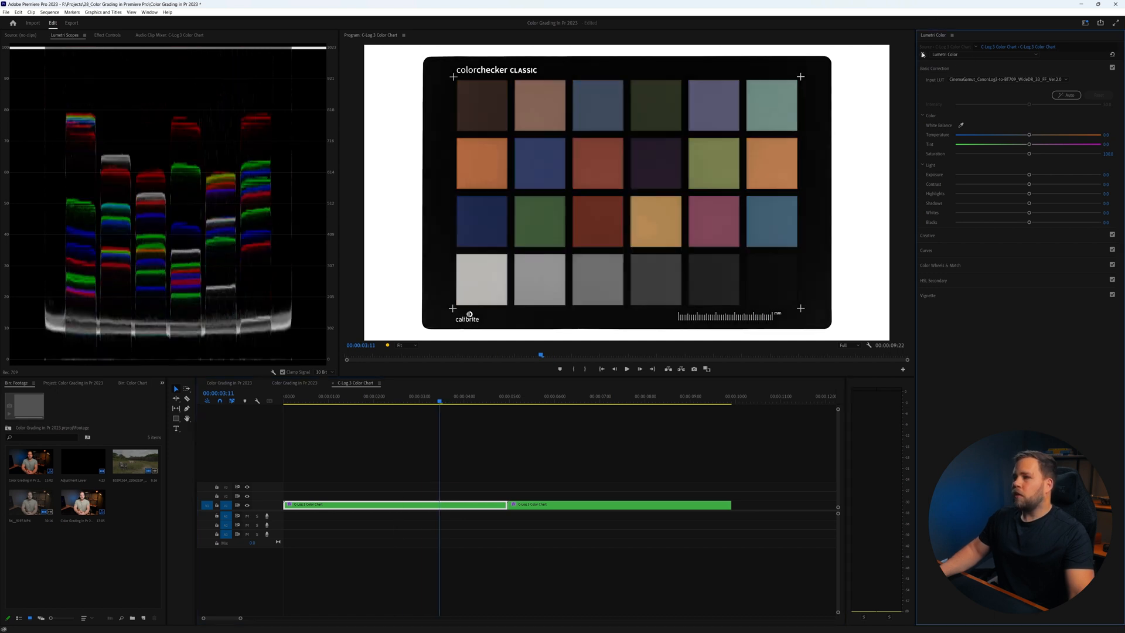
{"action": "left_click", "coordinate": [923, 54]}
Add contrast to the second color chart clip with an RGB S-curve, lowering the shadows and raising the highlights, and return to Basic Correction
{"action": "left_click", "coordinate": [558, 402]}
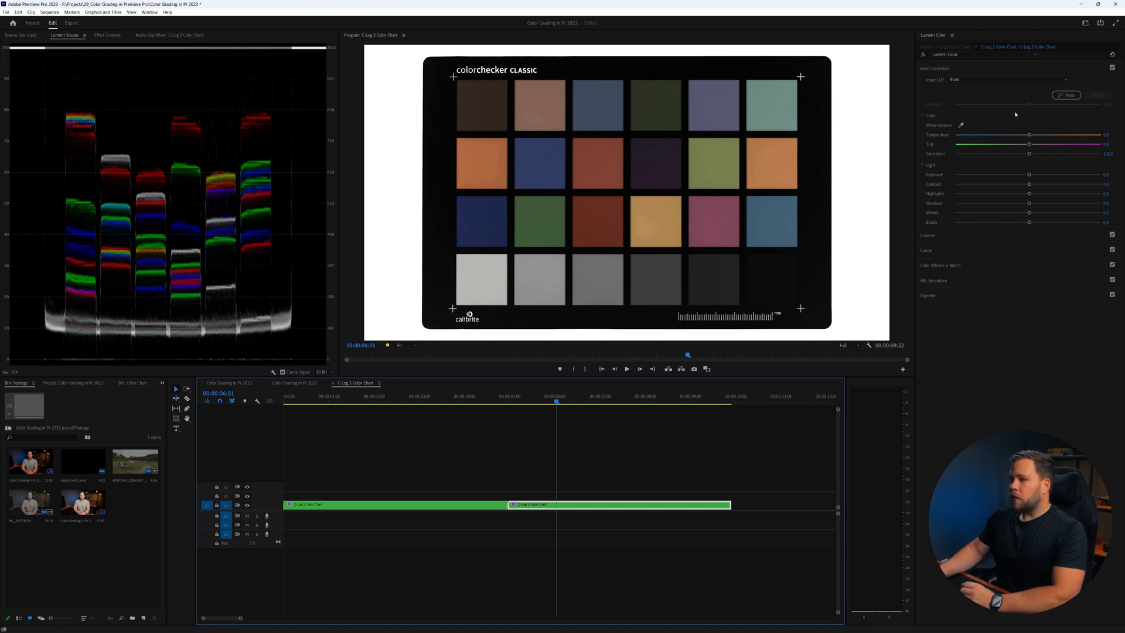
{"action": "left_click", "coordinate": [935, 68]}
{"action": "left_click", "coordinate": [927, 98]}
{"action": "left_click_drag", "start_coordinate": [975, 204], "coordinate": [978, 214]}
{"action": "left_click_drag", "start_coordinate": [1032, 183], "coordinate": [1029, 174]}
{"action": "left_click", "coordinate": [934, 69]}
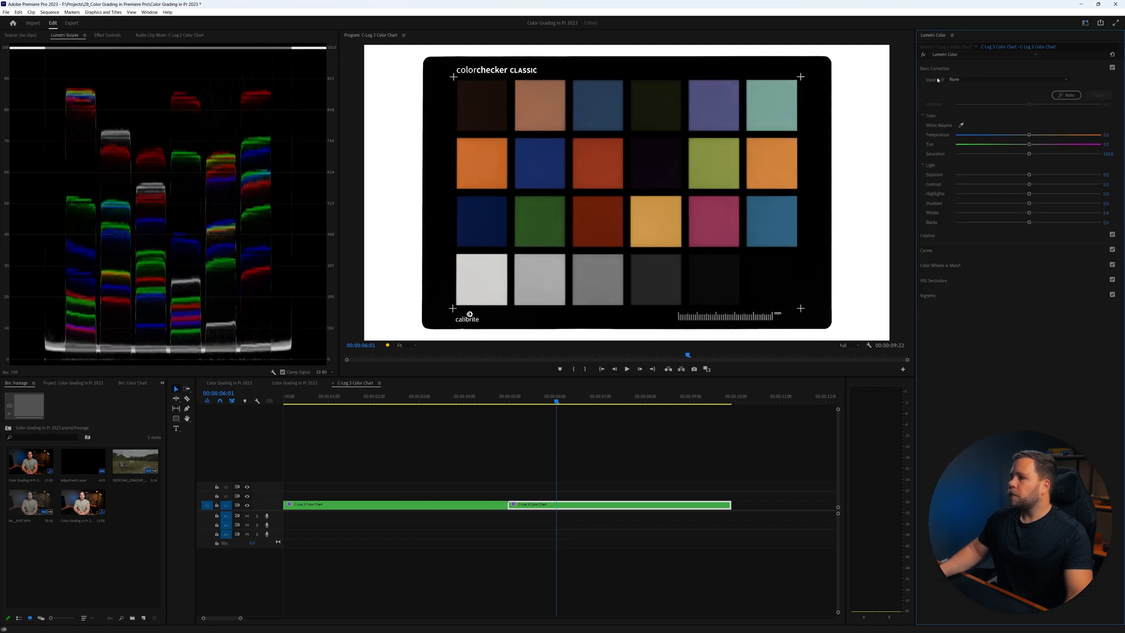
Raise the whites, lower the blacks and boost the saturation of the second color chart clip, and compare it with the effect off and on
{"action": "left_click_drag", "start_coordinate": [1030, 213], "coordinate": [1011, 225]}
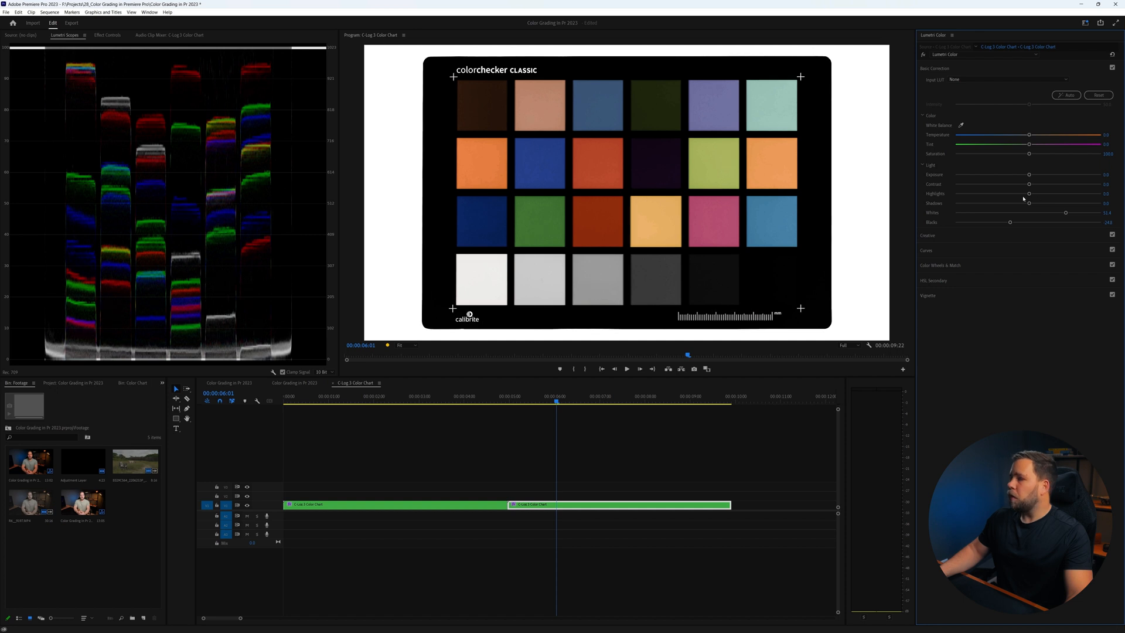
{"action": "left_click_drag", "start_coordinate": [1029, 154], "coordinate": [1057, 154]}
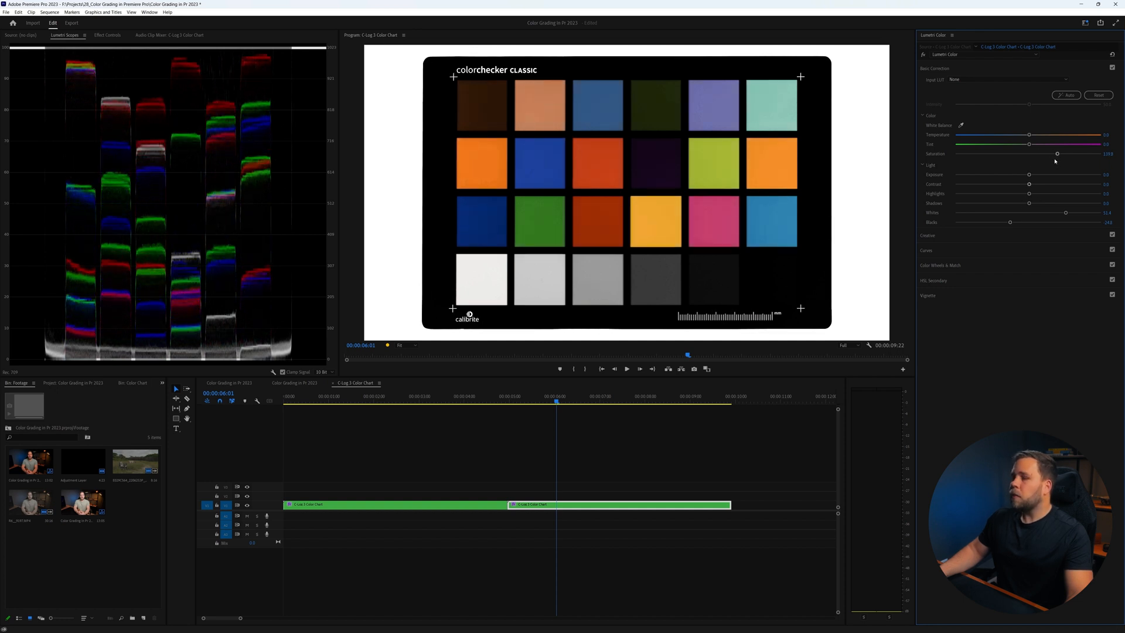
{"action": "left_click", "coordinate": [924, 55]}
{"action": "left_click", "coordinate": [924, 55]}
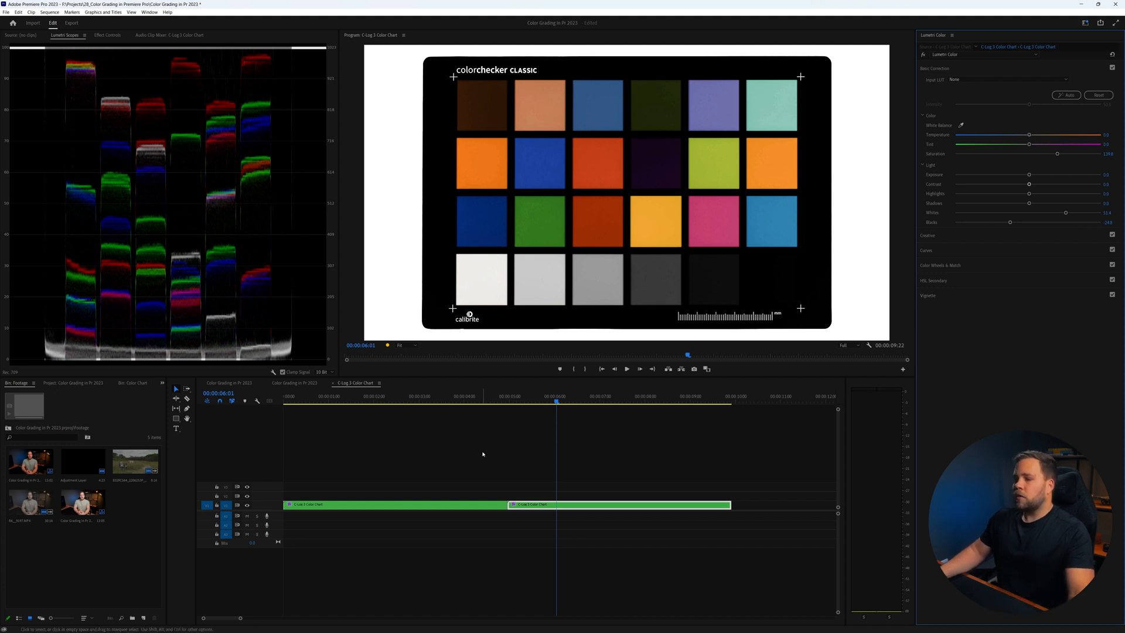
Compare the LUT-converted first color chart clip with the manually graded second clip
{"action": "left_click", "coordinate": [455, 397]}
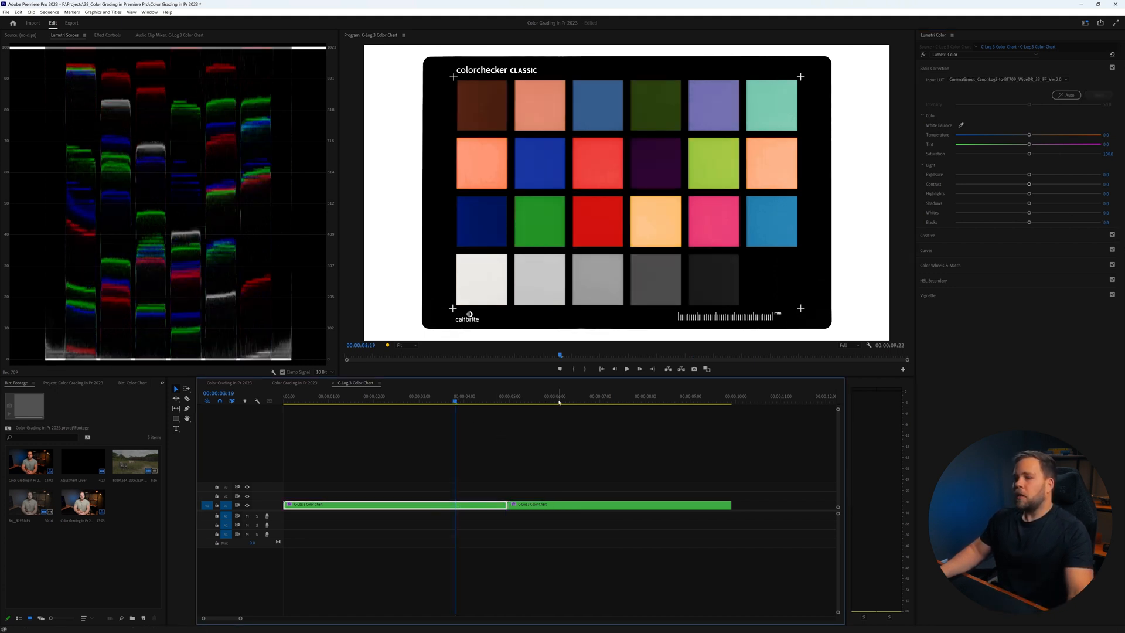
{"action": "left_click", "coordinate": [558, 402]}
{"action": "left_click", "coordinate": [463, 400]}
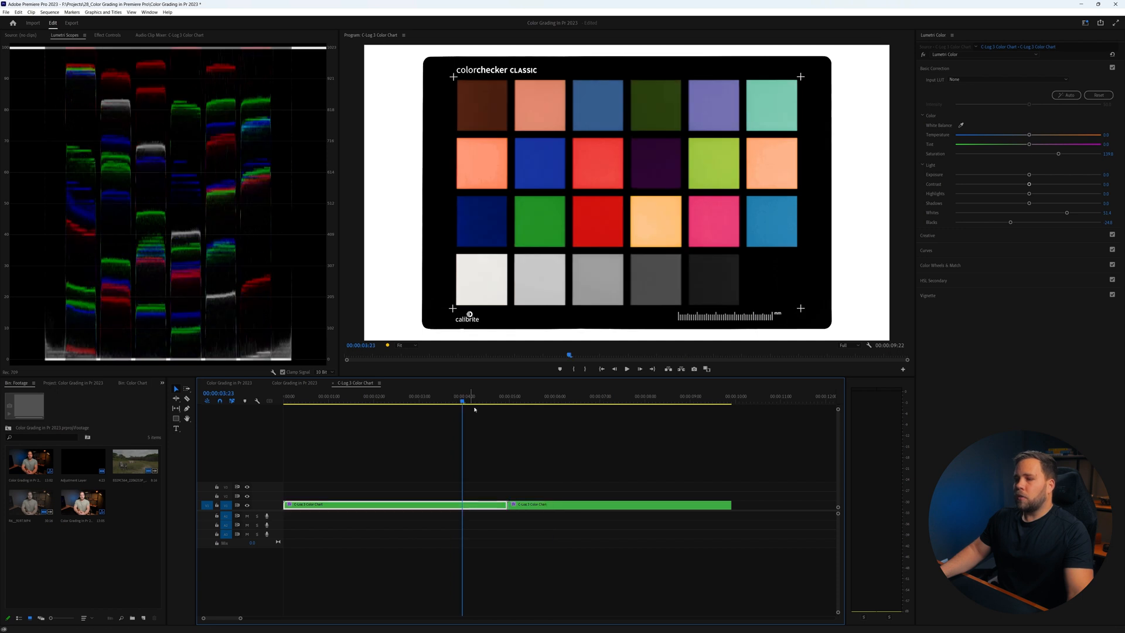
{"action": "left_click", "coordinate": [539, 402]}
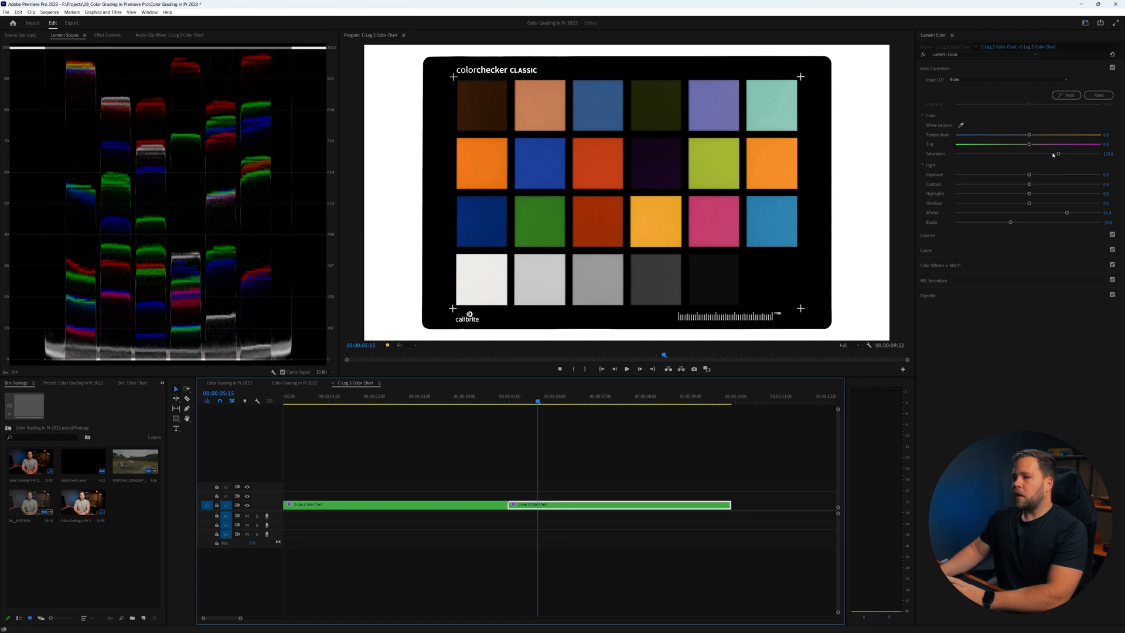
Raise the second chart clip's saturation slightly further and compare its patches with the LUT-converted clip again
{"action": "left_click_drag", "start_coordinate": [1058, 153], "coordinate": [1062, 154]}
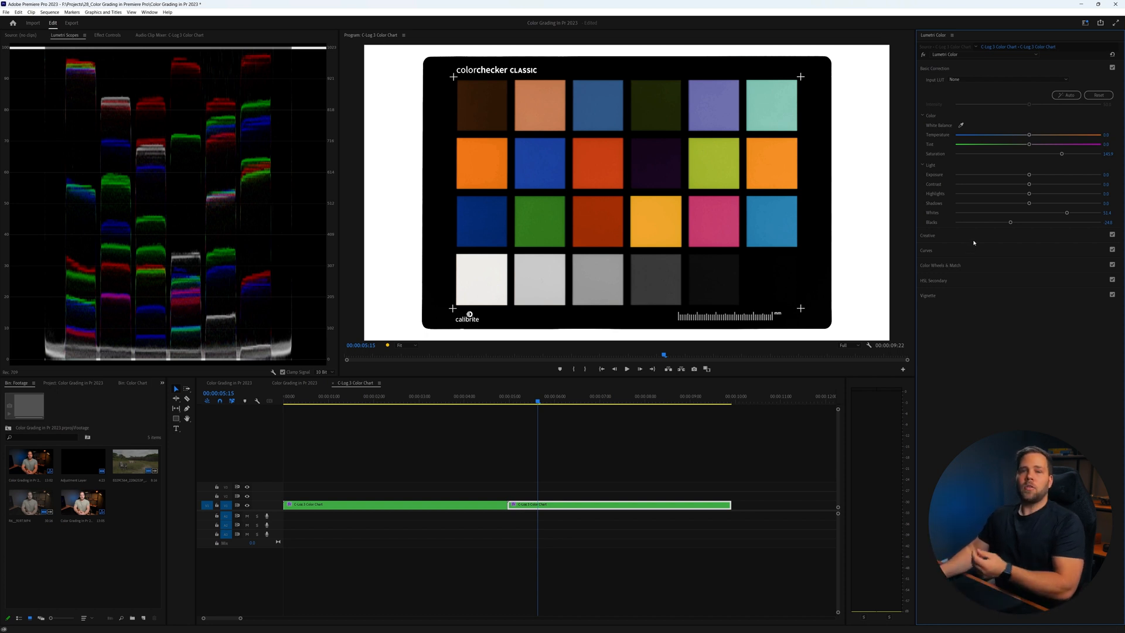
{"action": "left_click", "coordinate": [453, 398]}
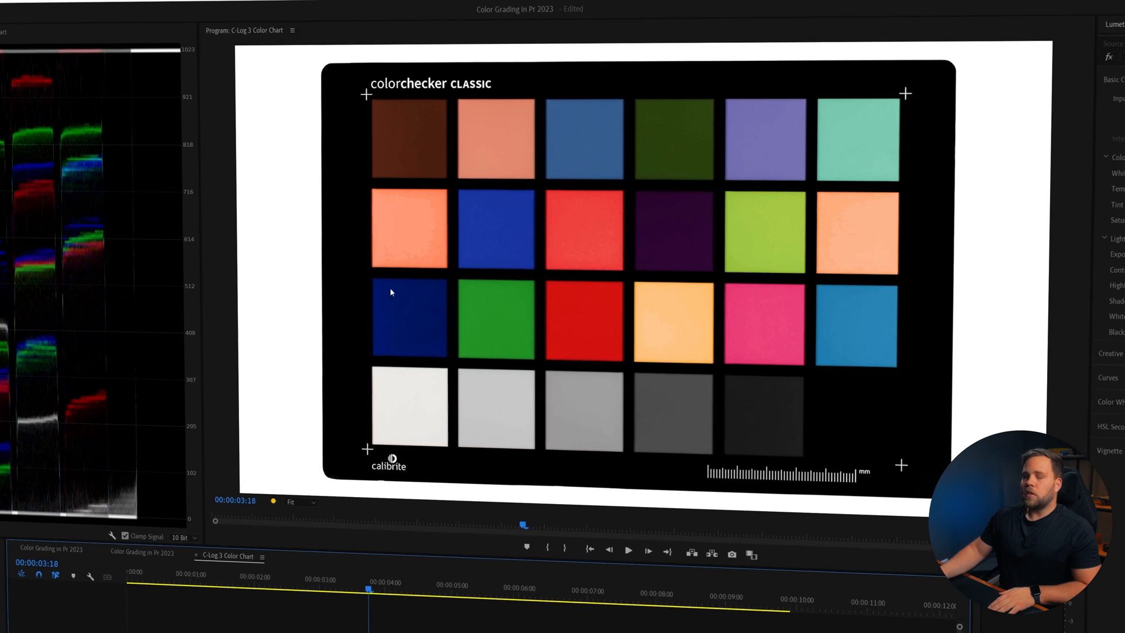
{"action": "left_click", "coordinate": [521, 586]}
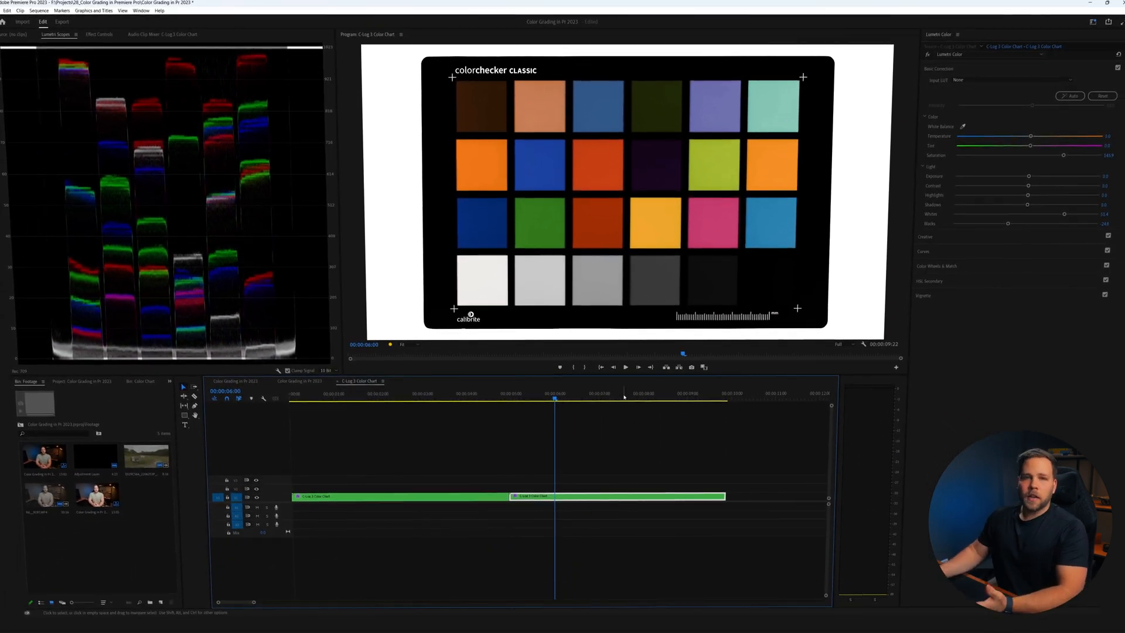
{"action": "left_click", "coordinate": [440, 395]}
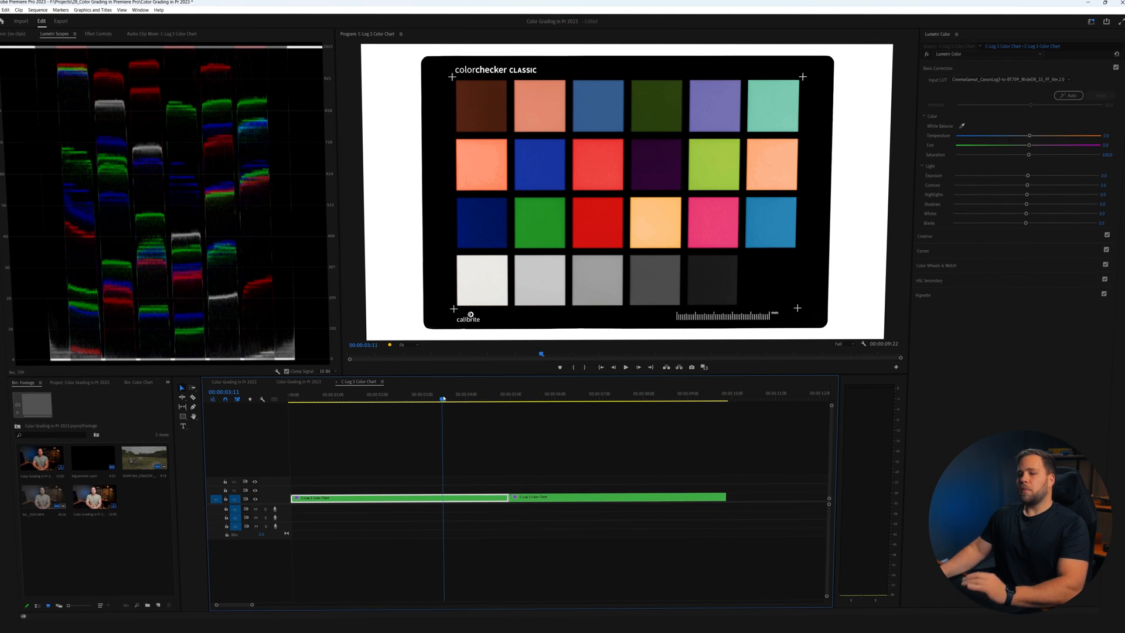
In the second Color Grading in Pr 2023 sequence, stack four adjustment layers on V2 to V5 above the R6__9197.MP4 clip
{"action": "left_click", "coordinate": [301, 383]}
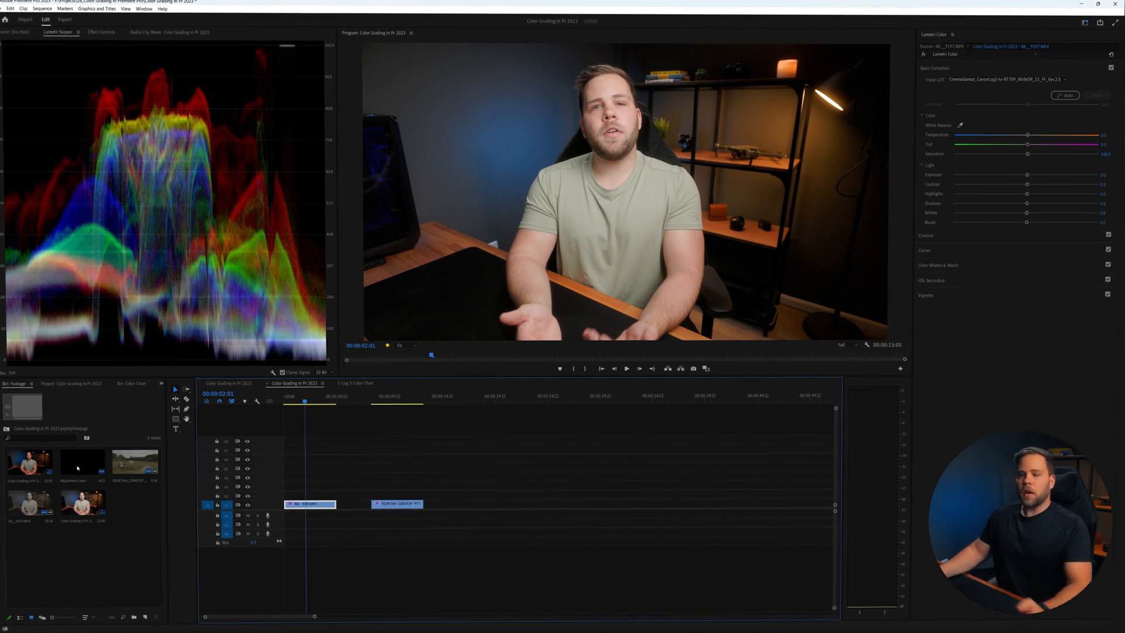
{"action": "left_click_drag", "start_coordinate": [87, 472], "coordinate": [309, 487]}
{"action": "left_click_drag", "start_coordinate": [309, 487], "coordinate": [302, 469]}
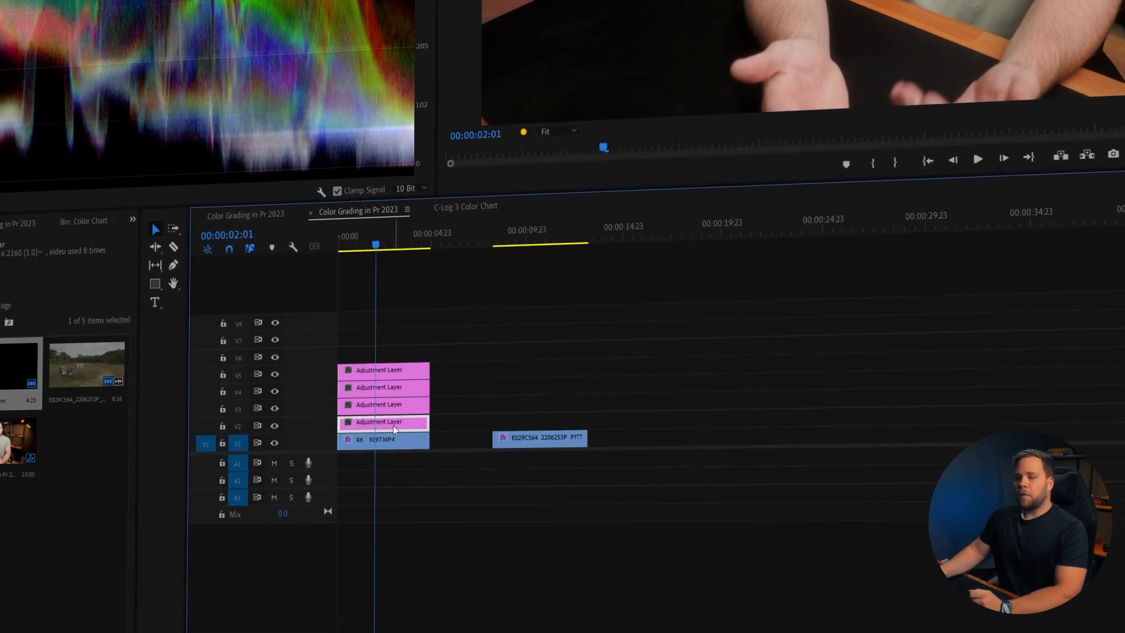
Review the grading stack layer by layer, from the R6__9197.MP4 clip up to the adjustment layer on V5
{"action": "left_click", "coordinate": [317, 493]}
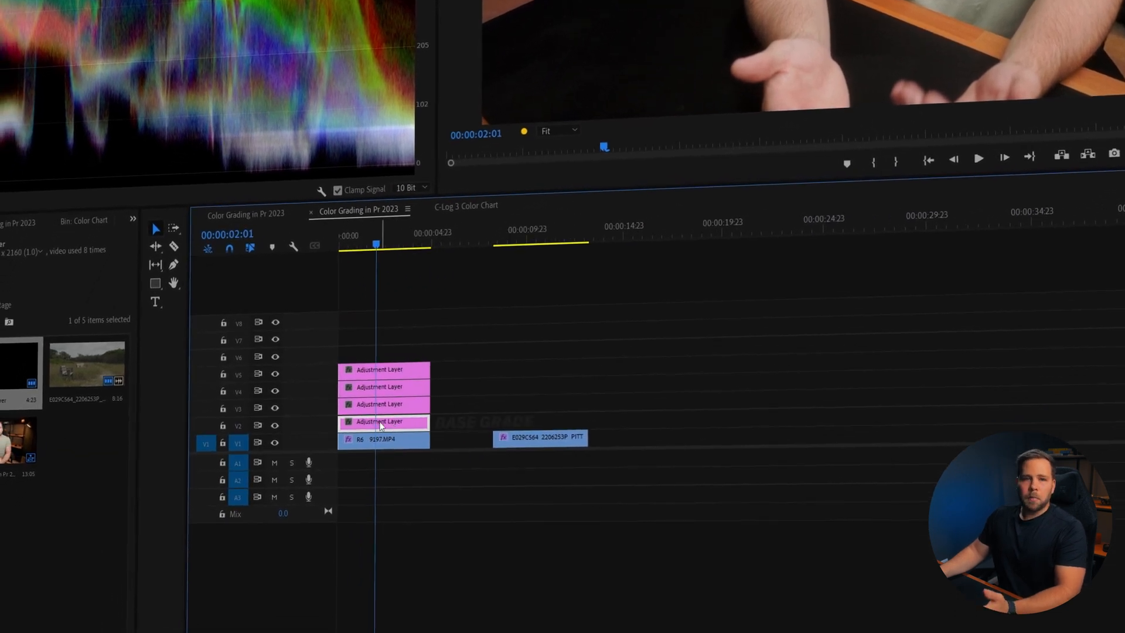
{"action": "left_click", "coordinate": [377, 445]}
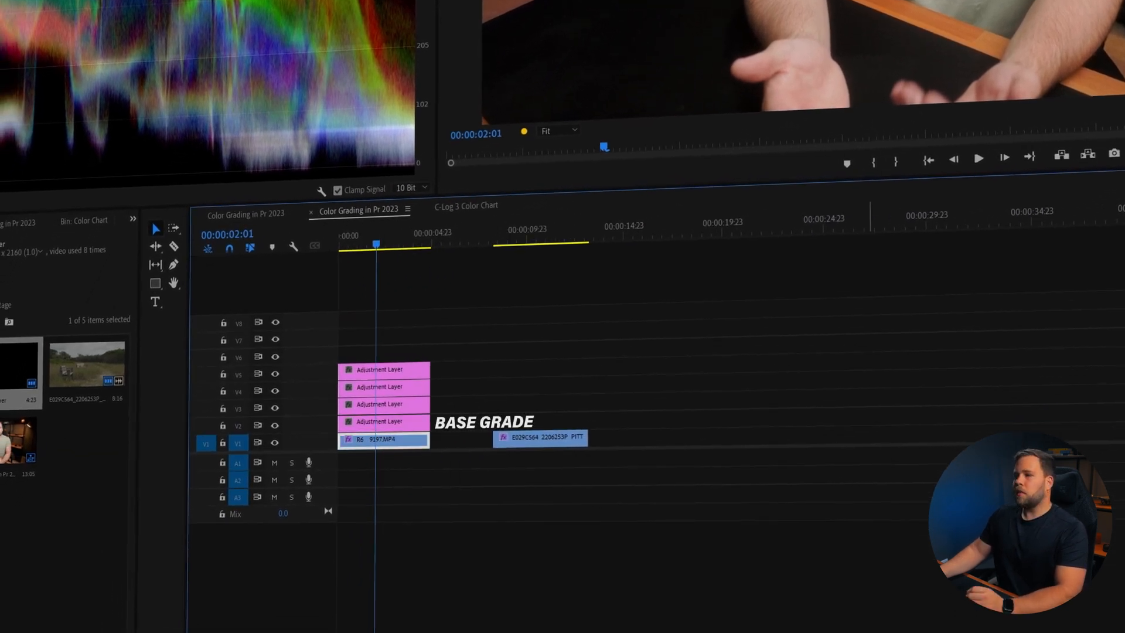
{"action": "left_click", "coordinate": [382, 427]}
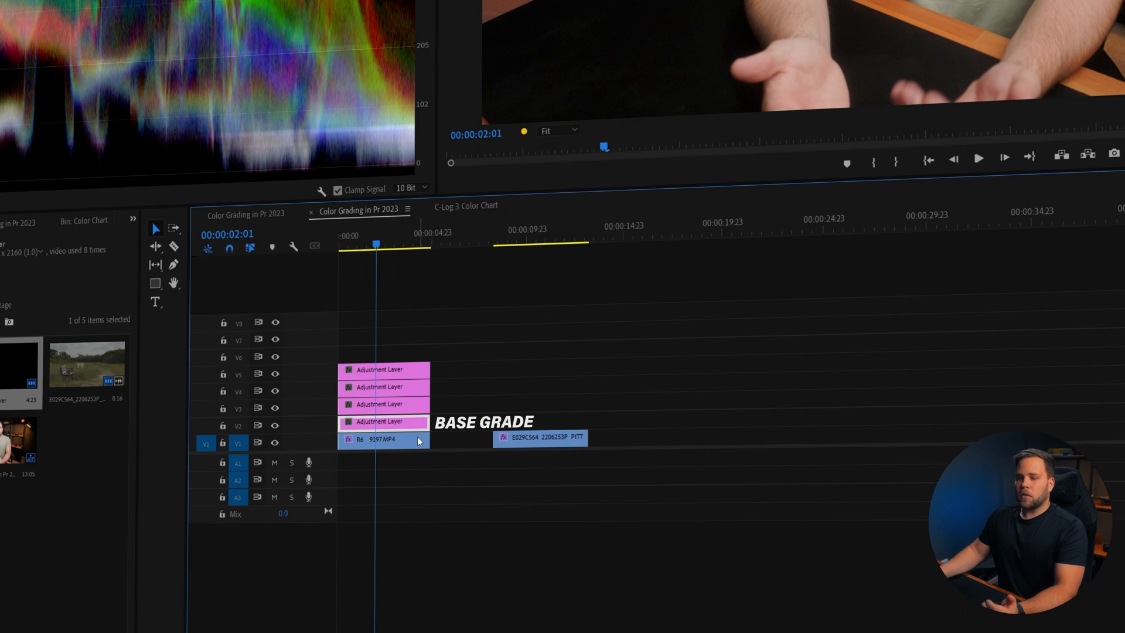
{"action": "left_click", "coordinate": [372, 409]}
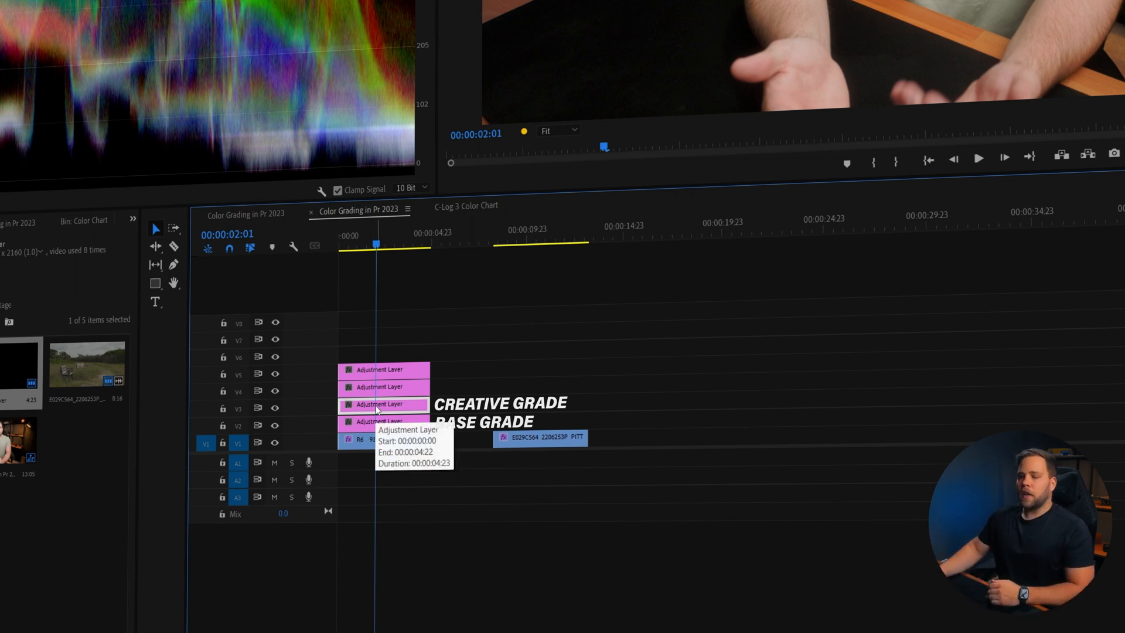
{"action": "left_click", "coordinate": [379, 389]}
{"action": "left_click", "coordinate": [382, 371]}
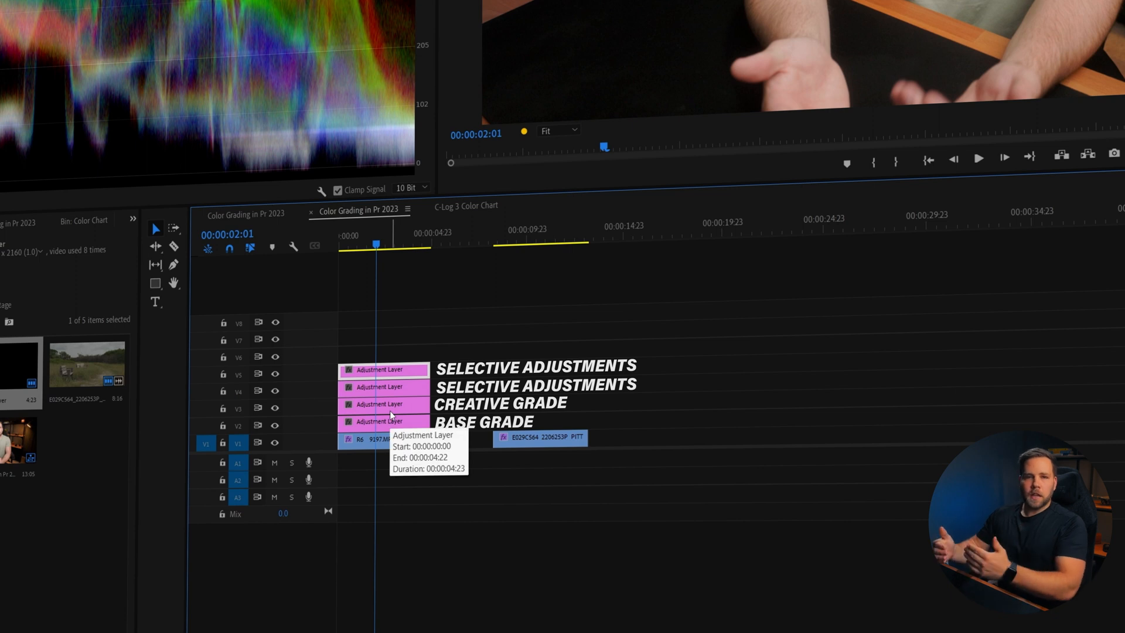
Shape an RGB S-curve on the V2 adjustment layer, lowering the shadows, raising the highlights and slightly lifting the black point
{"action": "left_click", "coordinate": [382, 427]}
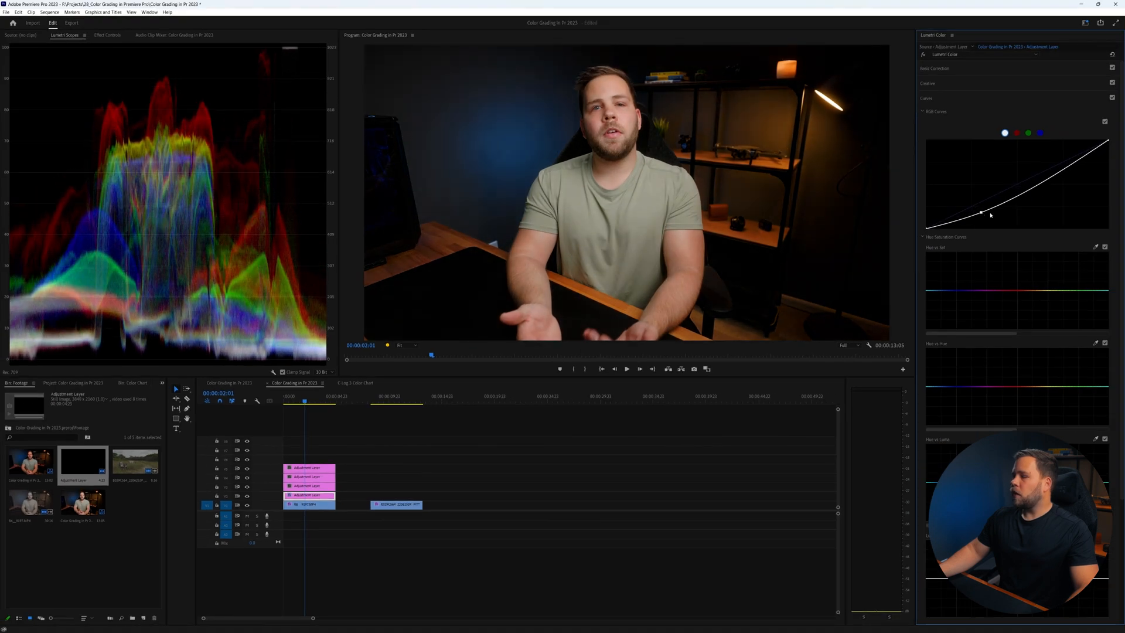
{"action": "left_click_drag", "start_coordinate": [1046, 182], "coordinate": [1041, 177]}
{"action": "left_click_drag", "start_coordinate": [981, 213], "coordinate": [924, 229]}
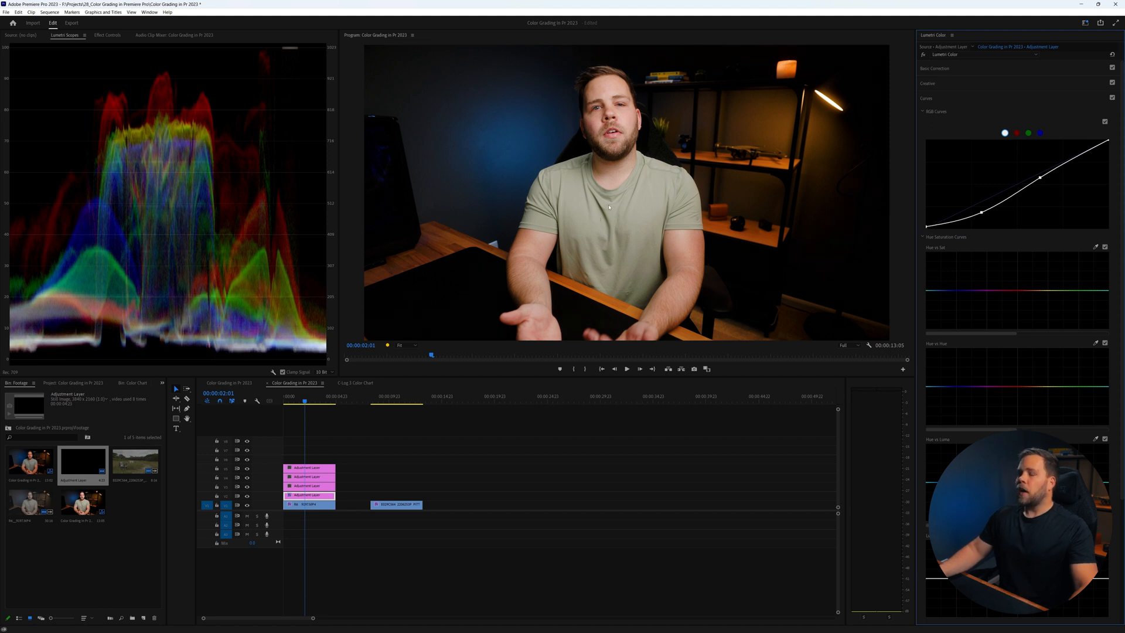
In Basic Correction on the V2 adjustment layer, warm the temperature, lower the highlights, and slightly raise the shadows and saturation
{"action": "left_click", "coordinate": [940, 68]}
{"action": "left_click_drag", "start_coordinate": [1029, 136], "coordinate": [1035, 136]}
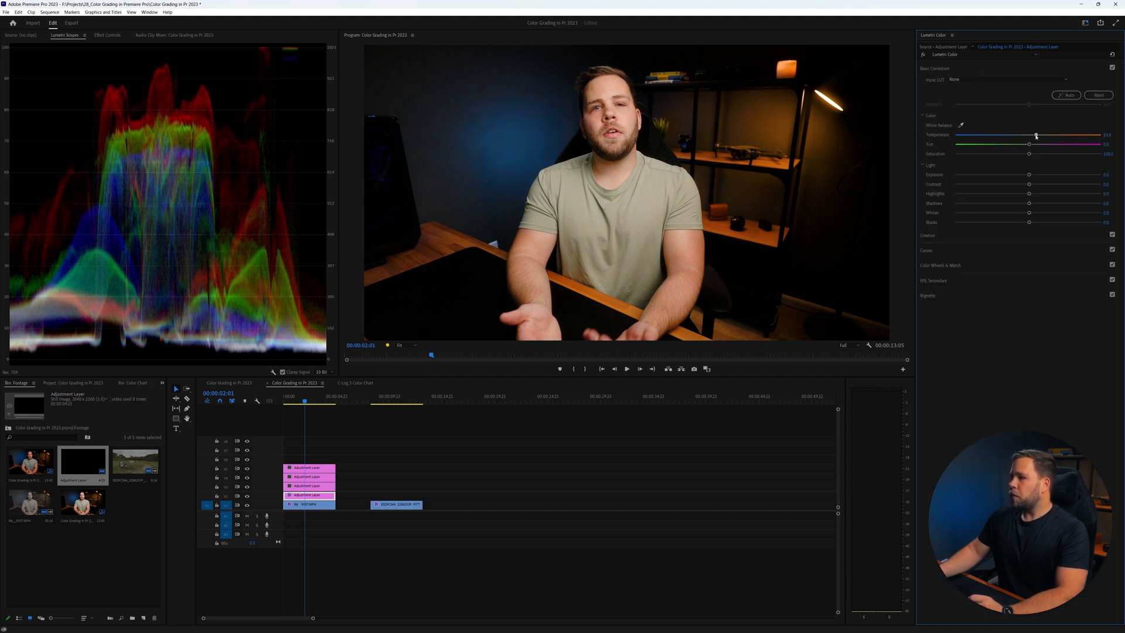
{"action": "left_click_drag", "start_coordinate": [1013, 196], "coordinate": [1008, 194]}
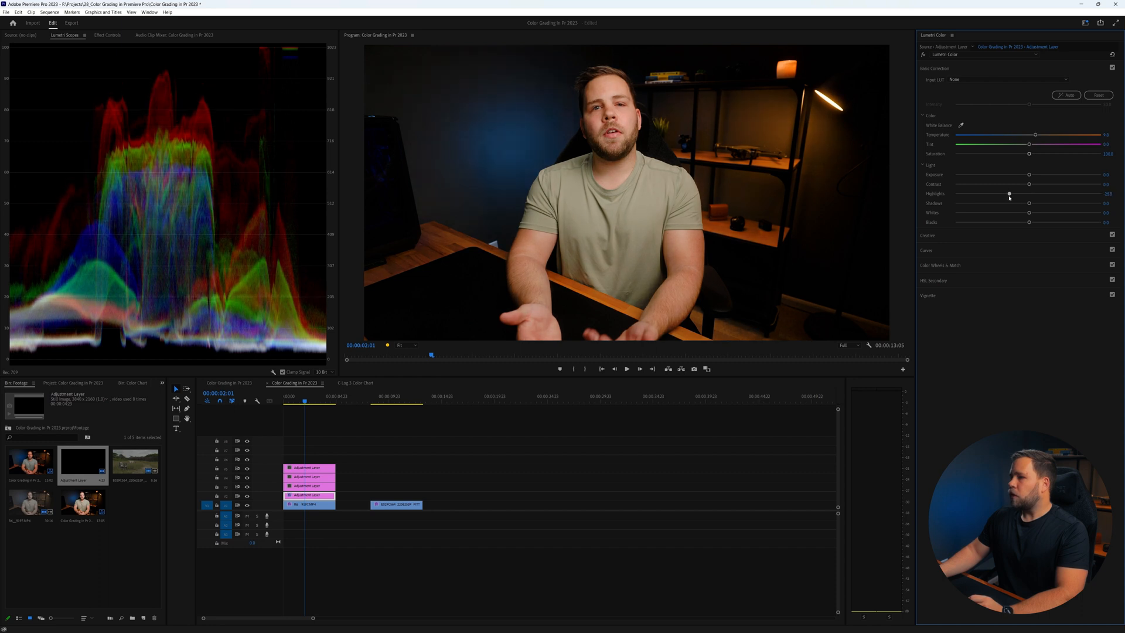
{"action": "left_click_drag", "start_coordinate": [1035, 205], "coordinate": [1038, 208]}
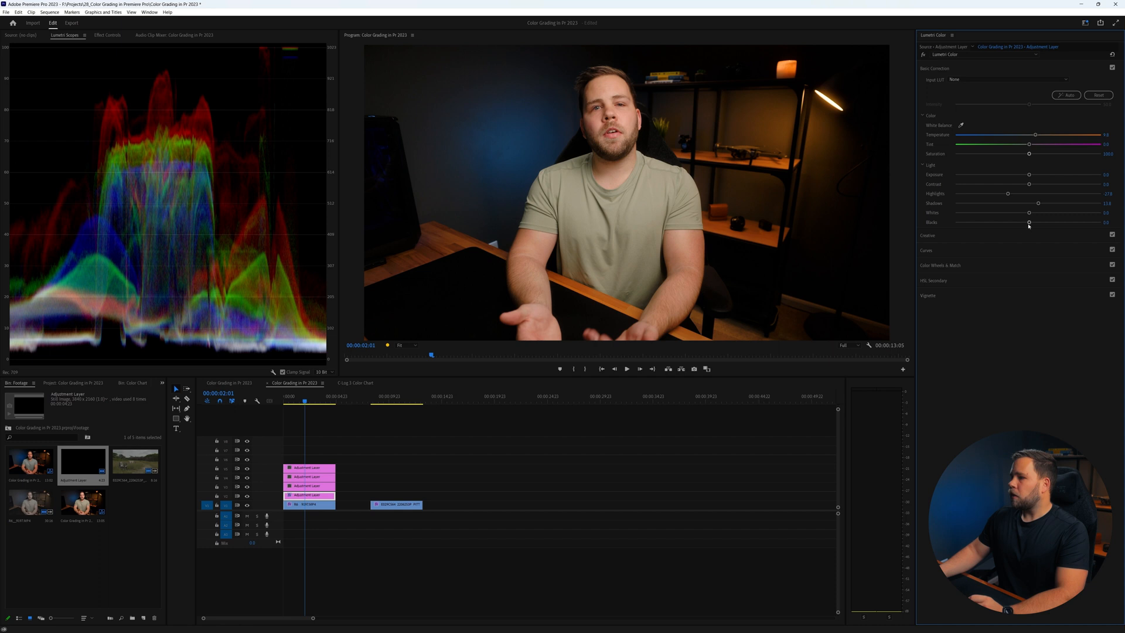
{"action": "left_click_drag", "start_coordinate": [1030, 155], "coordinate": [1032, 156]}
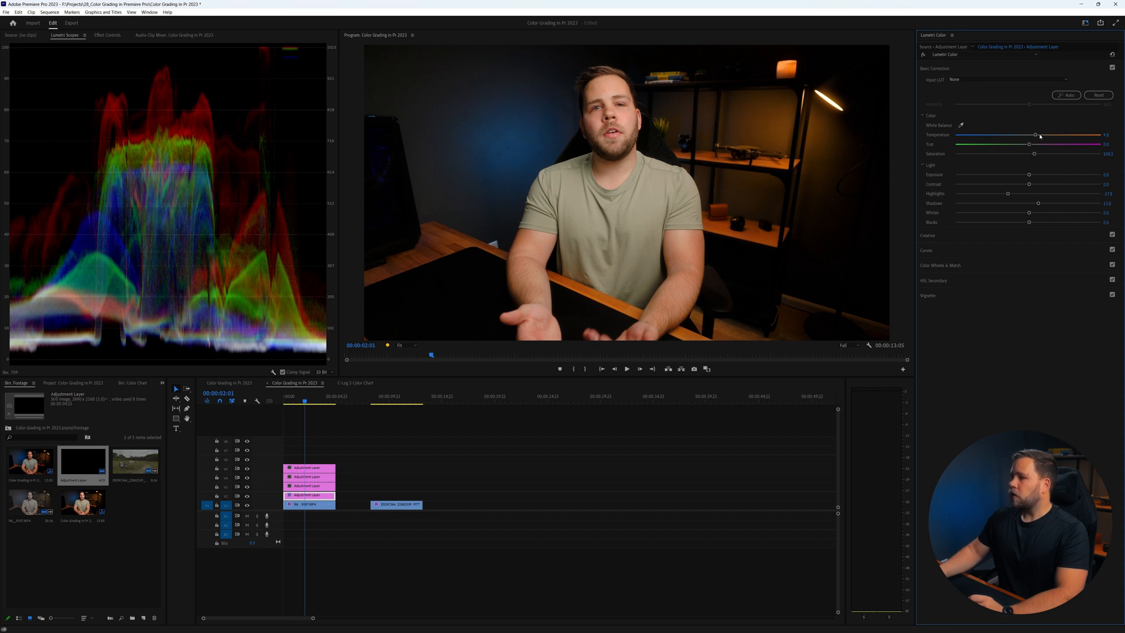
Add a Lumetri Color effect with an ellipse mask to the adjustment layer on V3
{"action": "left_click", "coordinate": [304, 487]}
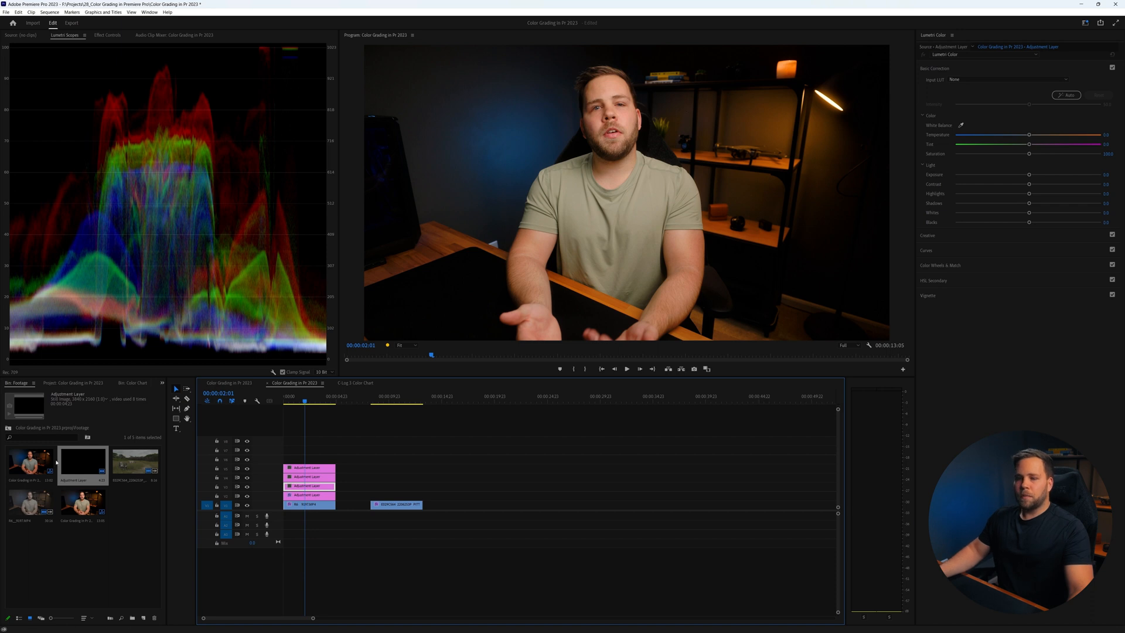
{"action": "left_click", "coordinate": [108, 36]}
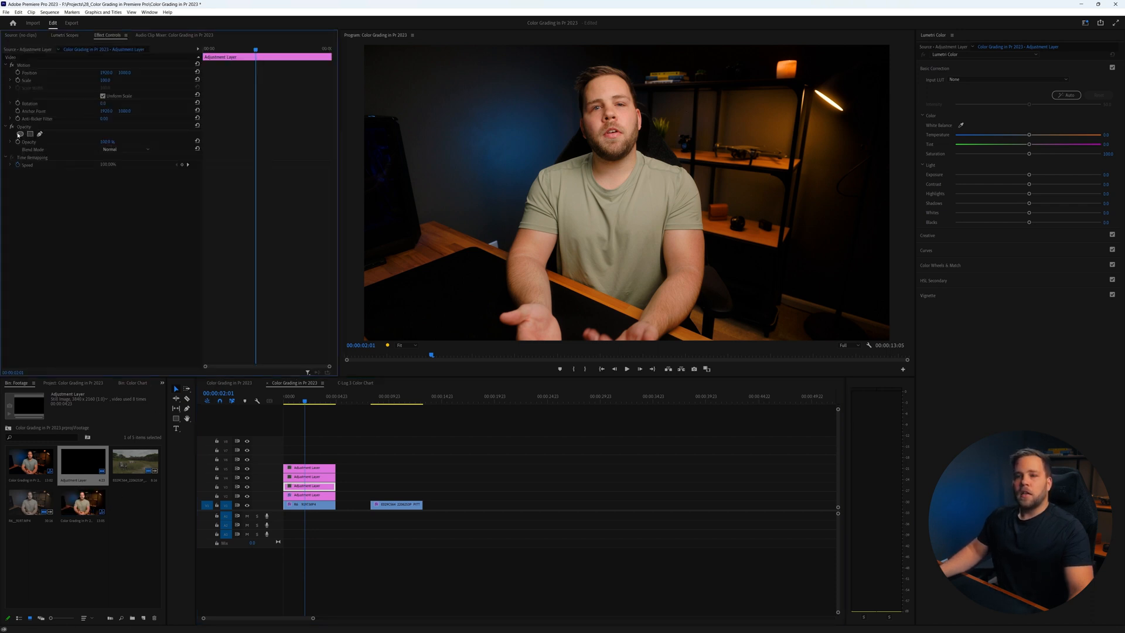
{"action": "left_click", "coordinate": [1030, 175]}
{"action": "left_click", "coordinate": [21, 181]}
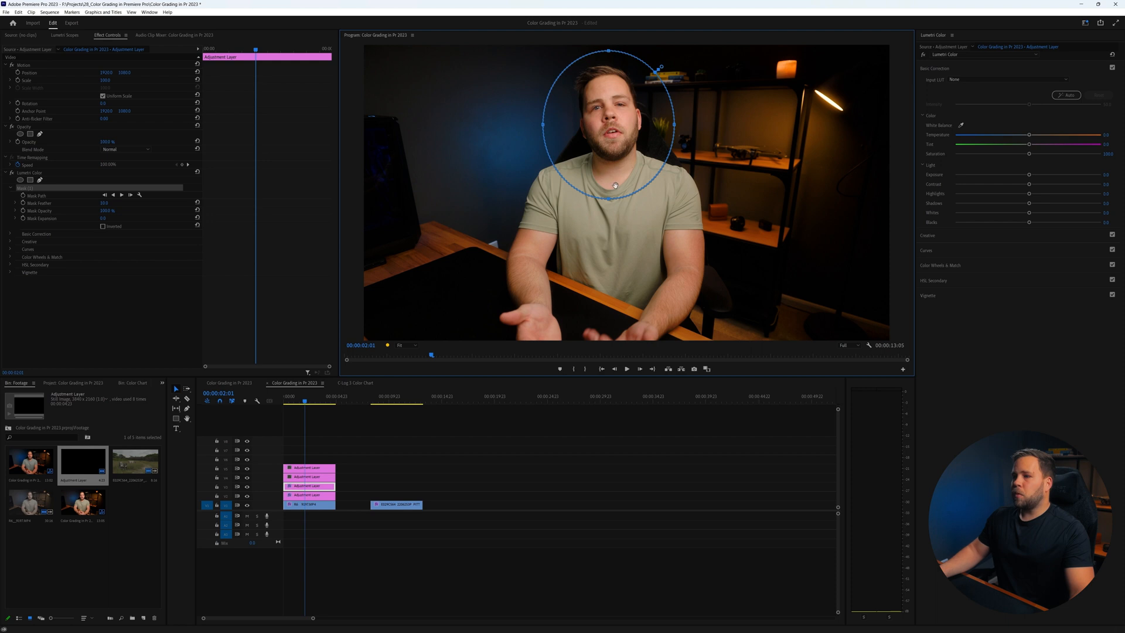
Reshape the ellipse mask into a tall, wide oval surrounding the man's head and body
{"action": "left_click_drag", "start_coordinate": [610, 201], "coordinate": [611, 494]}
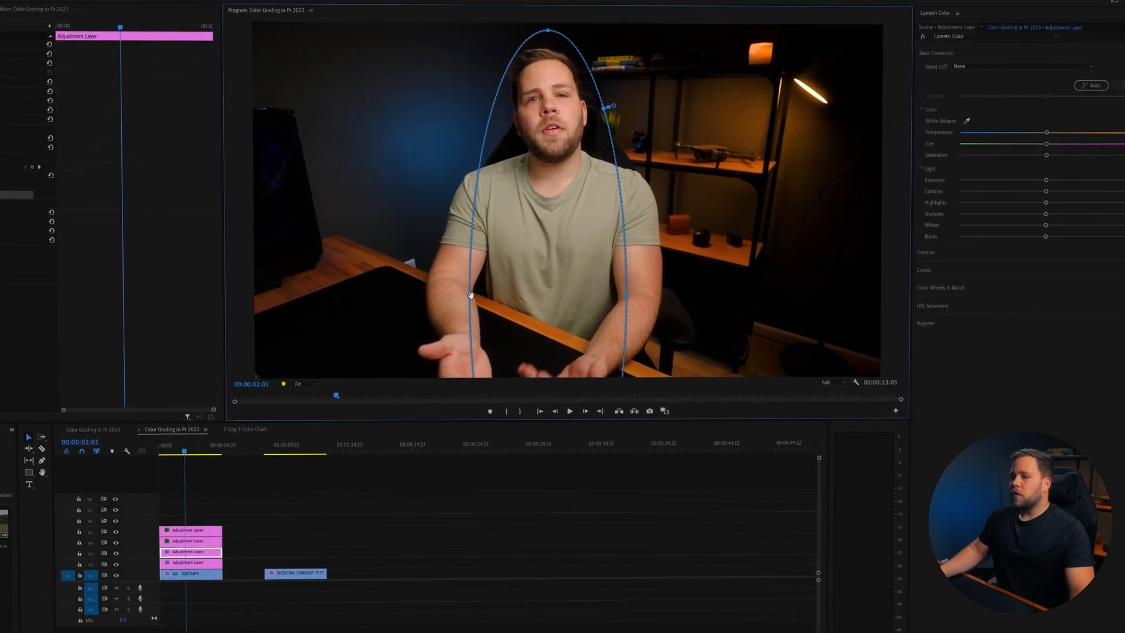
{"action": "left_click_drag", "start_coordinate": [471, 295], "coordinate": [316, 309]}
{"action": "left_click_drag", "start_coordinate": [101, 376], "coordinate": [160, 374]}
{"action": "left_click_drag", "start_coordinate": [478, 367], "coordinate": [575, 368]}
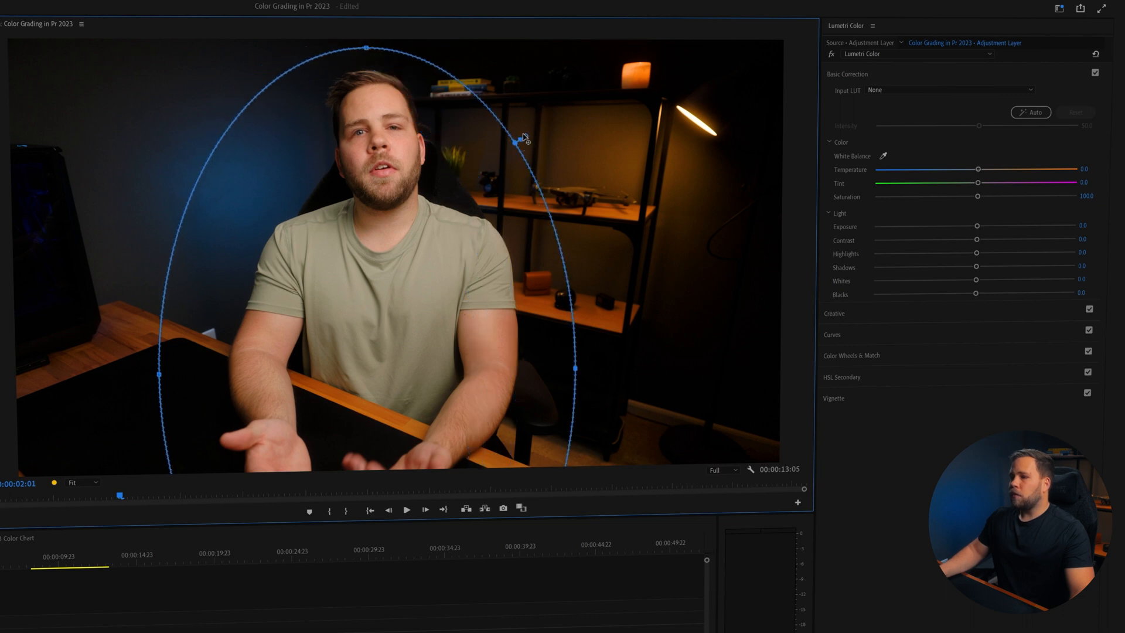
Feather the mask widely around the man and lower the Highlights inside it to about -46
{"action": "left_click_drag", "start_coordinate": [525, 137], "coordinate": [573, 46]}
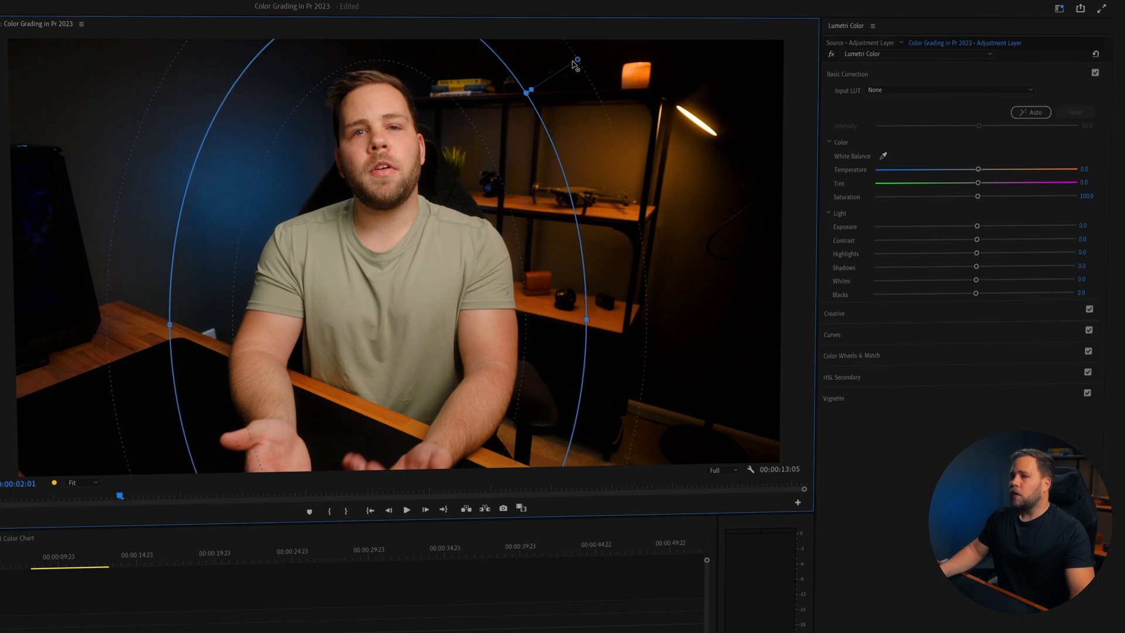
{"action": "left_click_drag", "start_coordinate": [416, 213], "coordinate": [417, 217]}
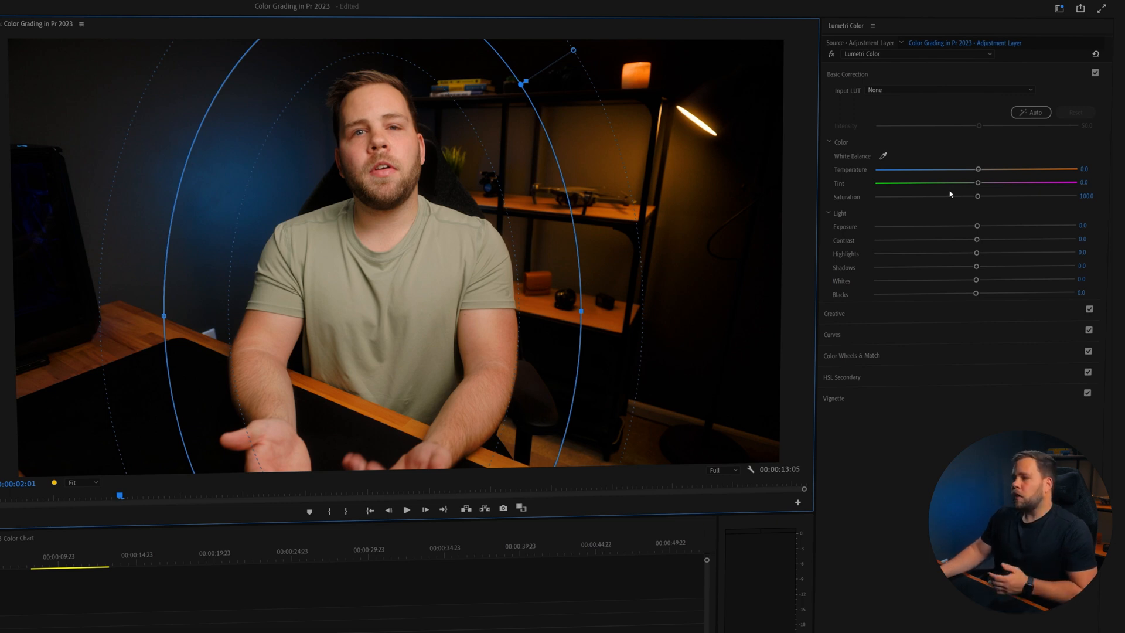
{"action": "left_click", "coordinate": [932, 253]}
{"action": "left_click_drag", "start_coordinate": [926, 256], "coordinate": [929, 256]}
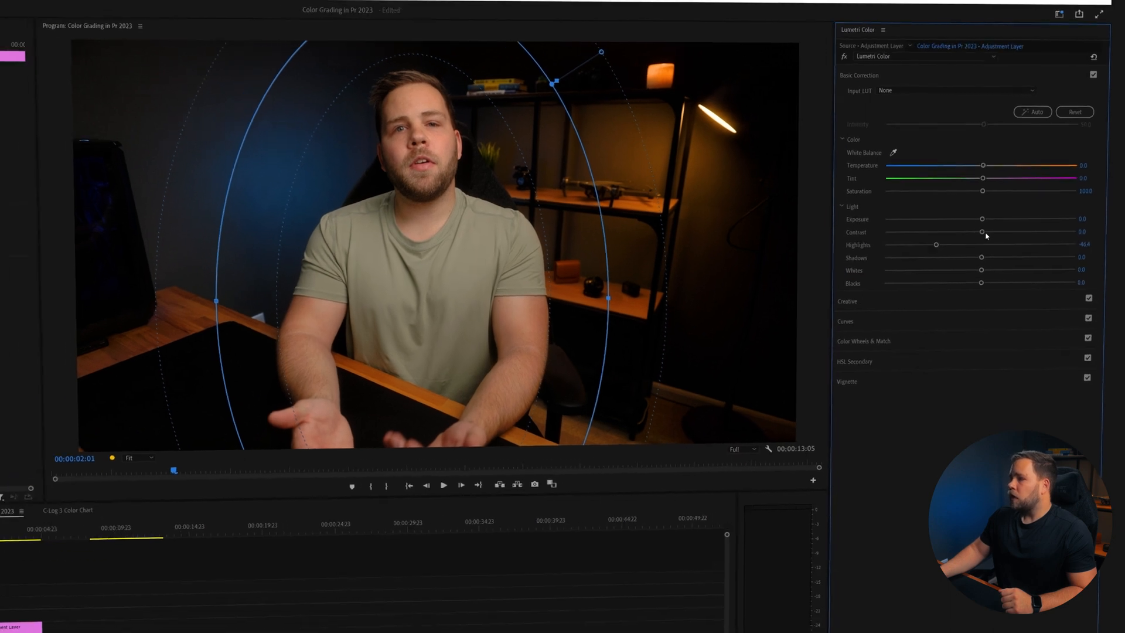
Key the red tones in HSL Secondary, preview the selection as Color/Gray, and refine it with Denoise and Blur
{"action": "left_click", "coordinate": [922, 325]}
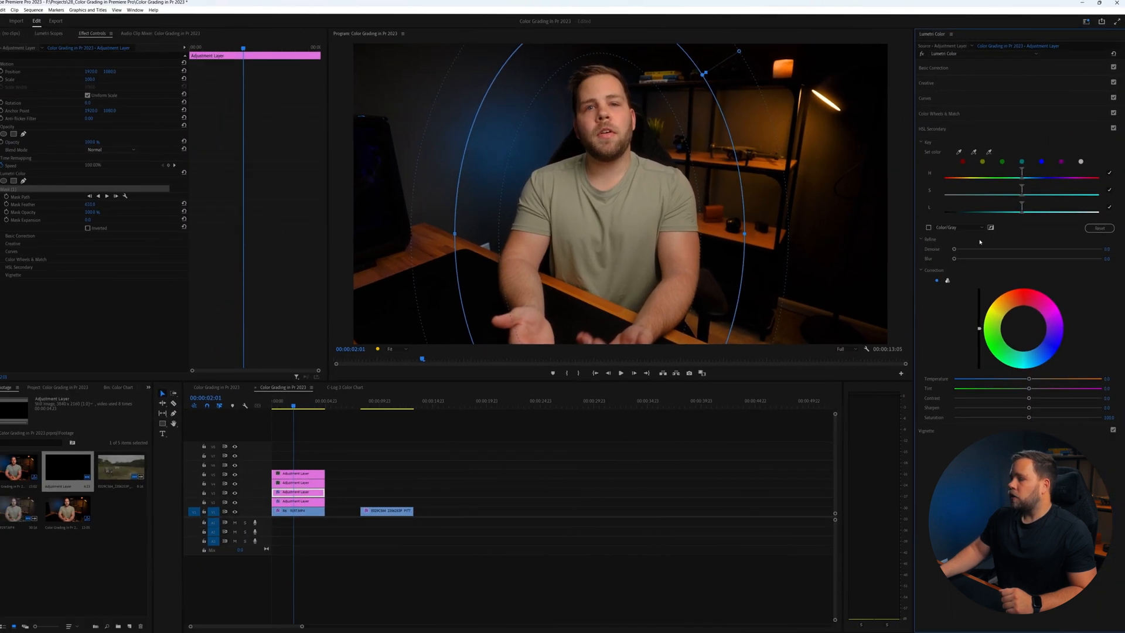
{"action": "left_click", "coordinate": [964, 162]}
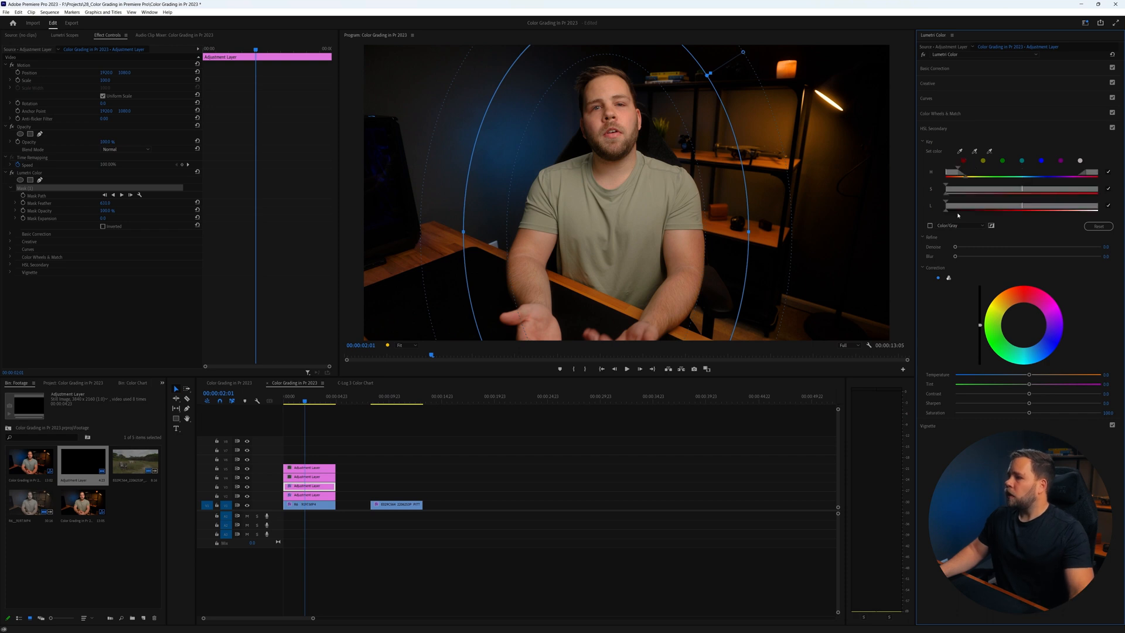
{"action": "left_click", "coordinate": [930, 226]}
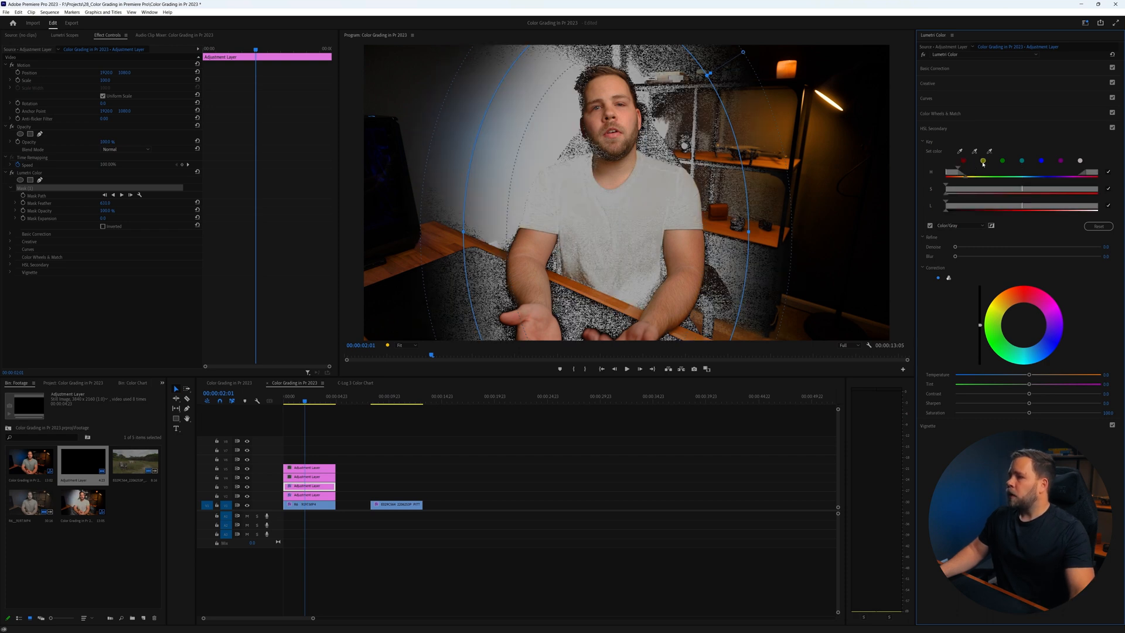
{"action": "left_click_drag", "start_coordinate": [955, 256], "coordinate": [997, 257]}
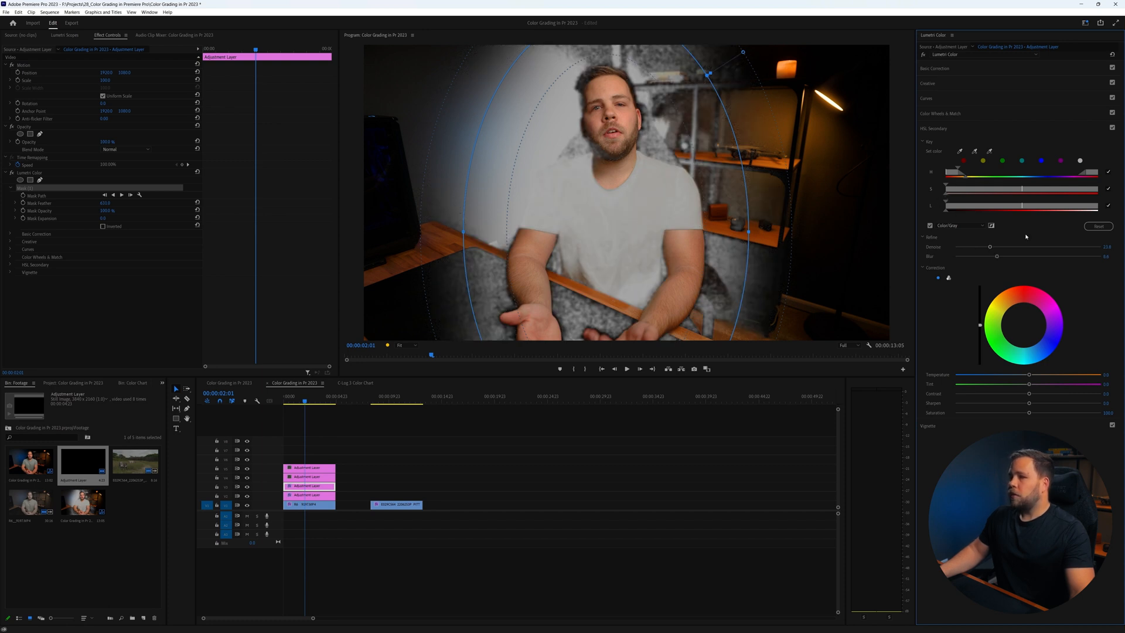
Raise the keyed skin tones' temperature, contrast and saturation slightly with the key preview off, and compare the grade with Lumetri Color bypassed
{"action": "left_click", "coordinate": [930, 226]}
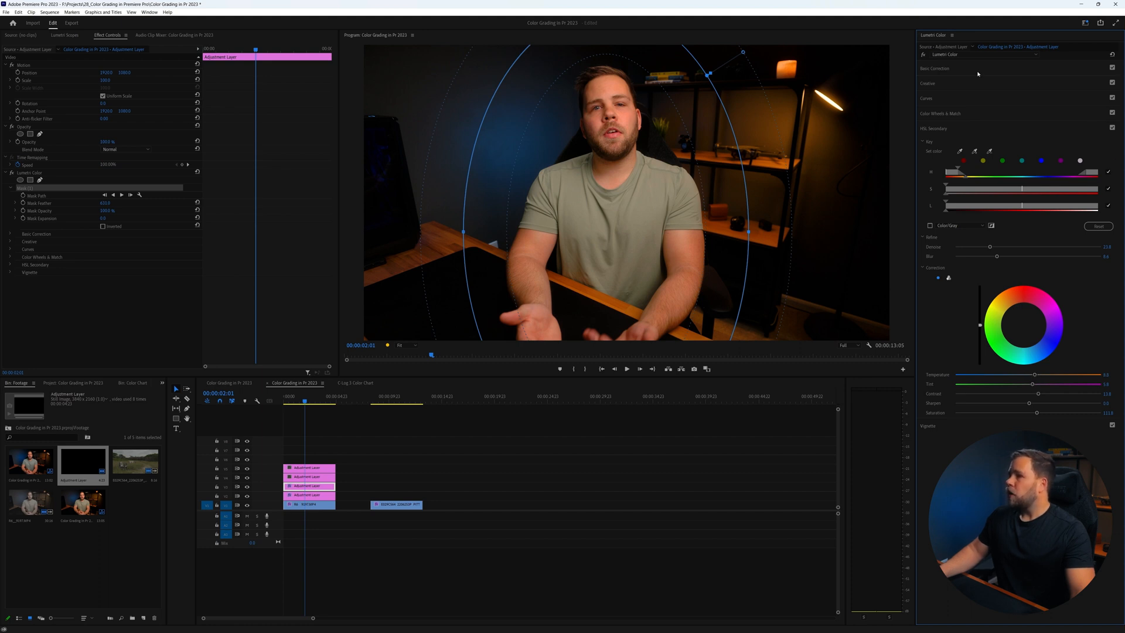
{"action": "left_click", "coordinate": [924, 56]}
{"action": "left_click", "coordinate": [924, 56]}
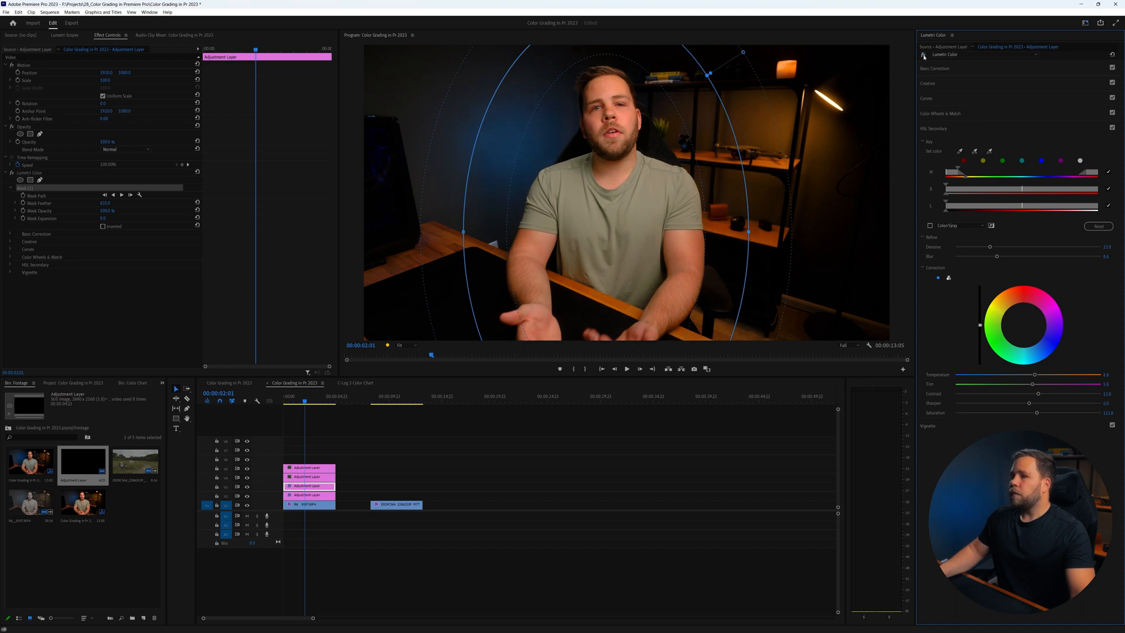
{"action": "left_click", "coordinate": [924, 55]}
{"action": "left_click", "coordinate": [924, 56]}
{"action": "left_click", "coordinate": [924, 55]}
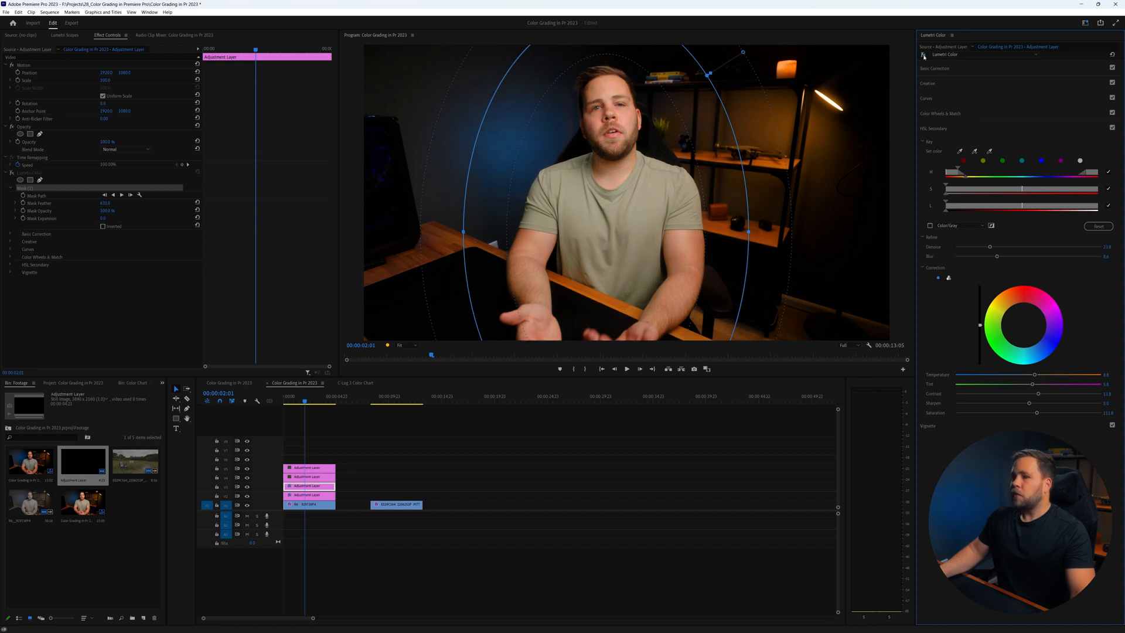
{"action": "left_click", "coordinate": [924, 55]}
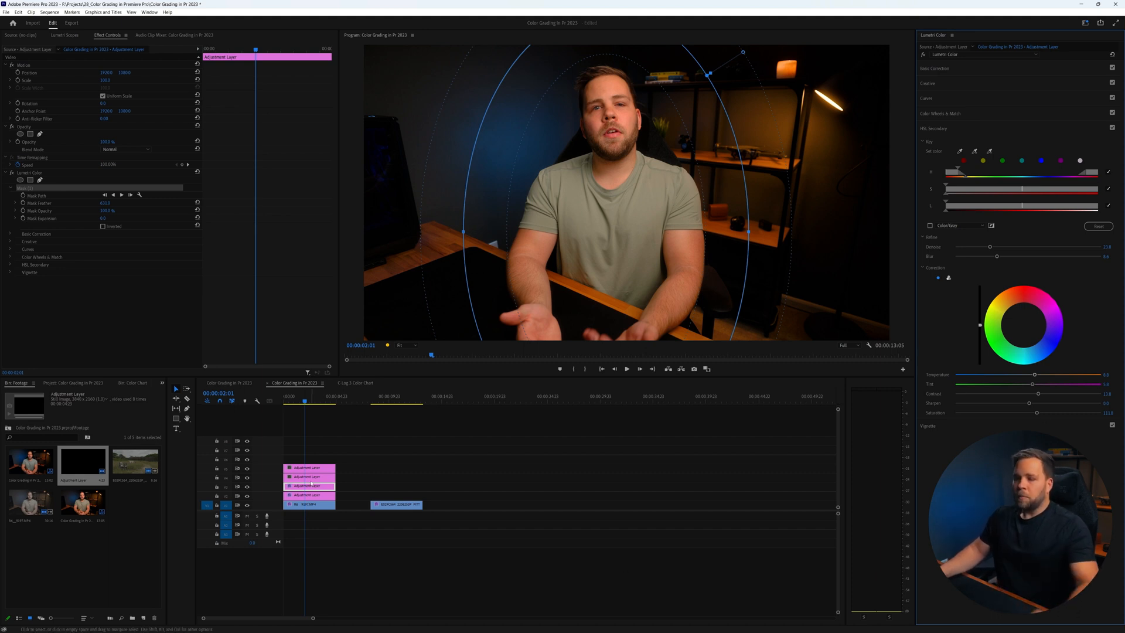
On the V4 adjustment layer, sample the shelf's orange light in HSL Secondary and widen its saturation and luminance ranges in the Color/Gray preview
{"action": "left_click", "coordinate": [311, 478]}
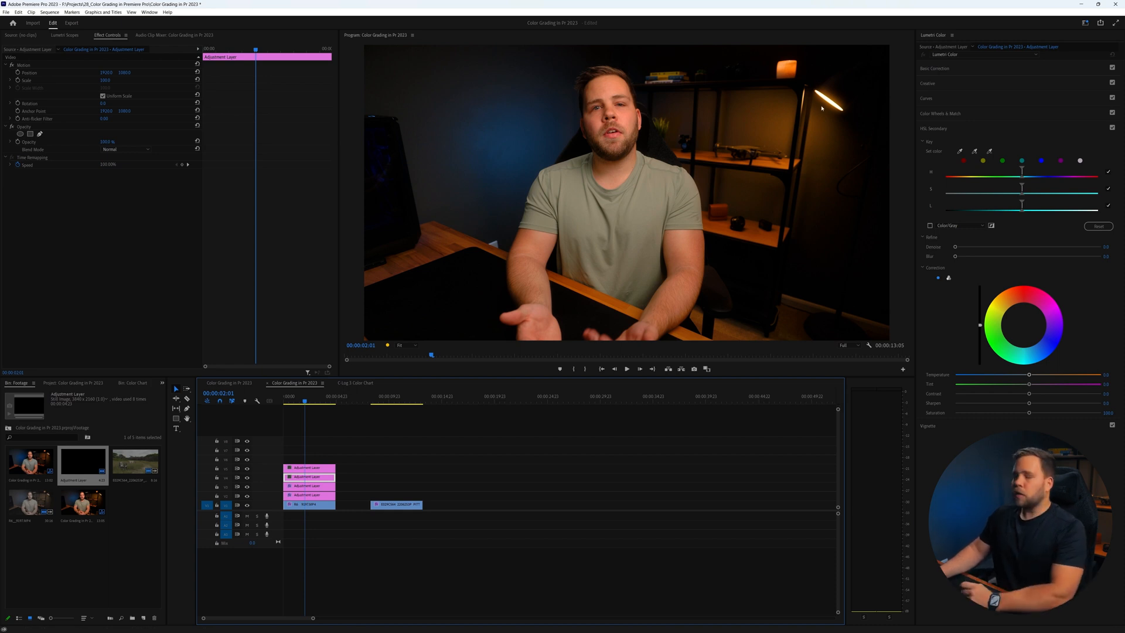
{"action": "left_click", "coordinate": [974, 152]}
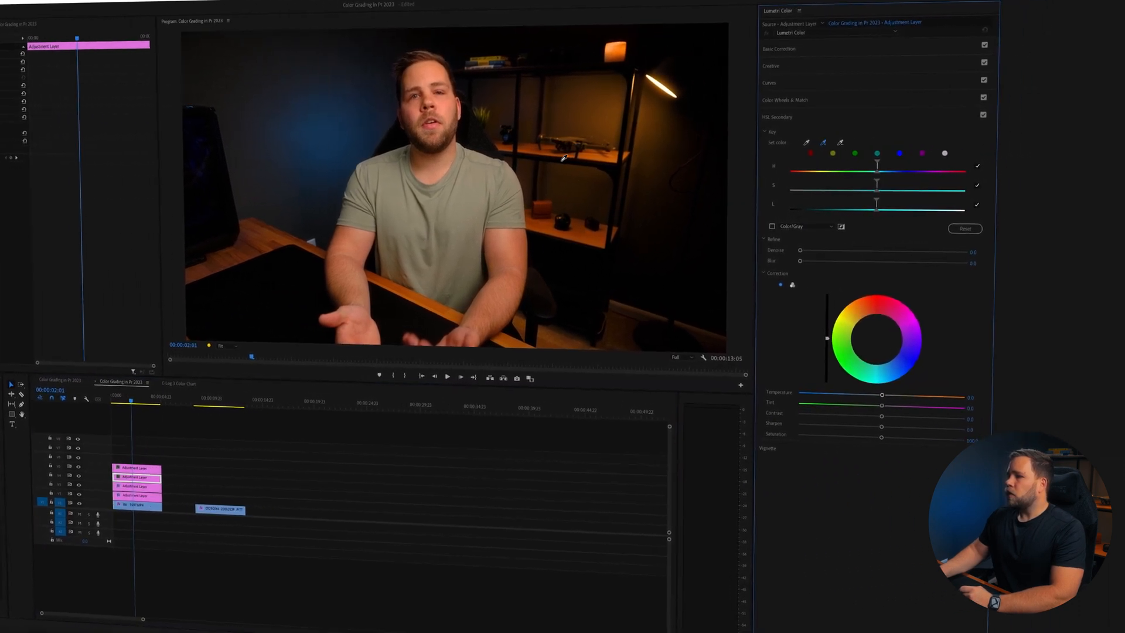
{"action": "left_click", "coordinate": [547, 112]}
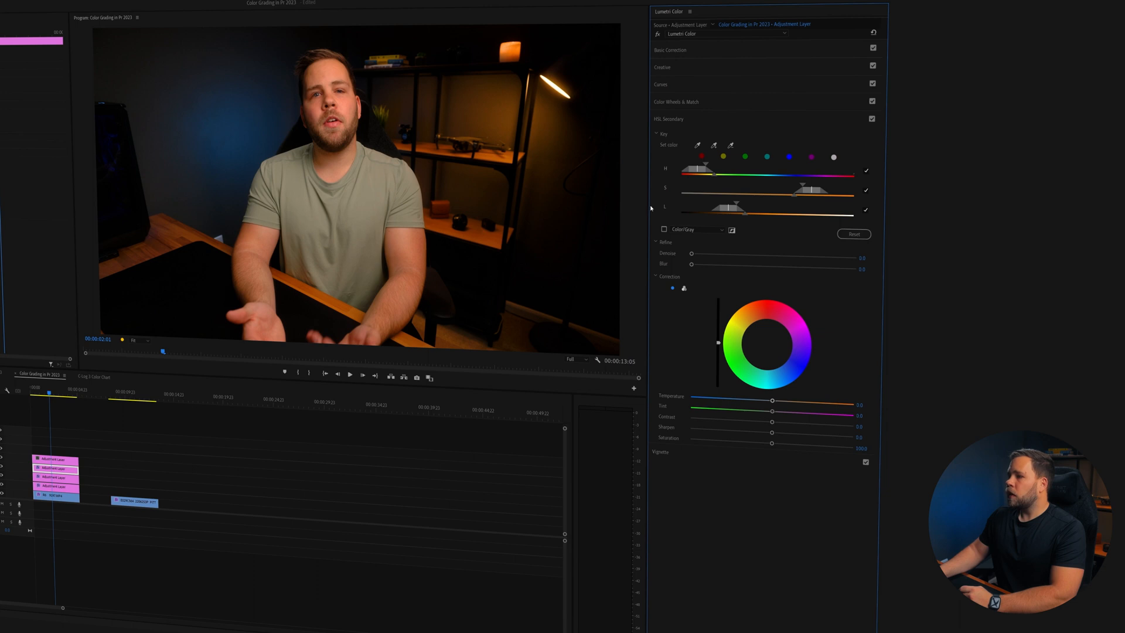
{"action": "left_click", "coordinate": [664, 229]}
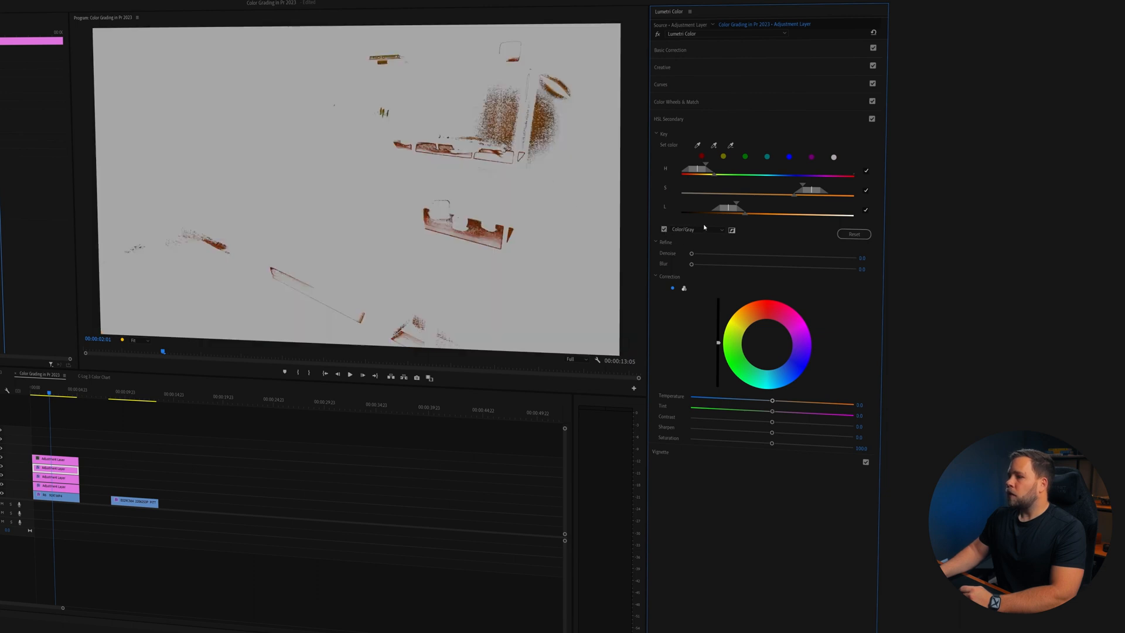
{"action": "mouse_move", "coordinate": [739, 205]}
{"action": "left_mouse_down"}
{"action": "mouse_move", "coordinate": [723, 211]}
{"action": "mouse_move", "coordinate": [742, 205]}
{"action": "left_mouse_up"}
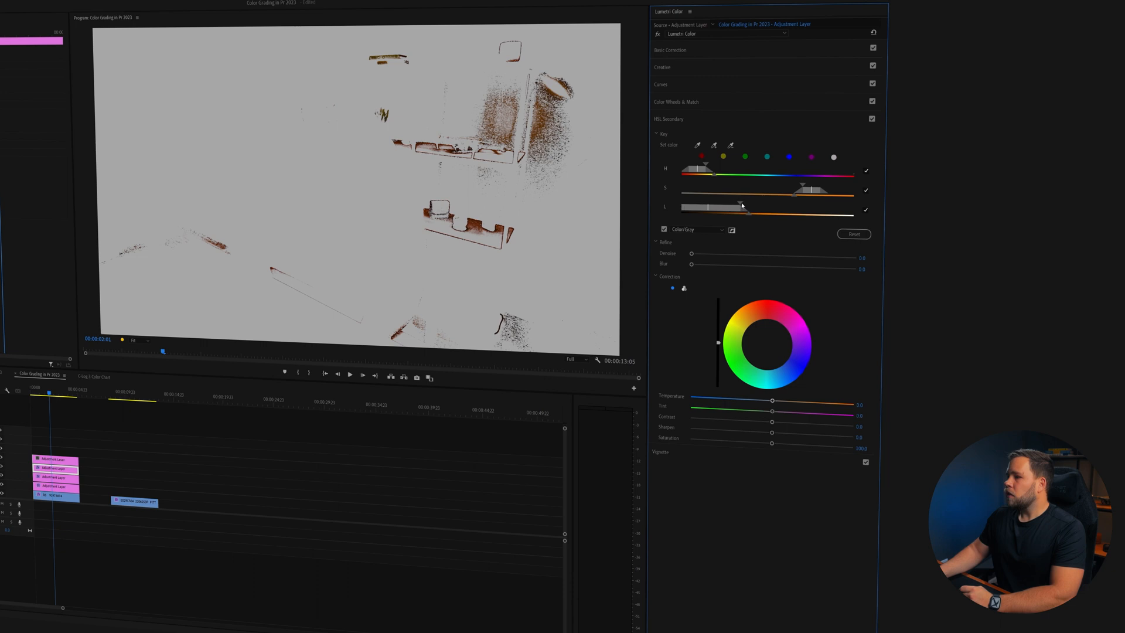
{"action": "left_click_drag", "start_coordinate": [804, 187], "coordinate": [782, 194]}
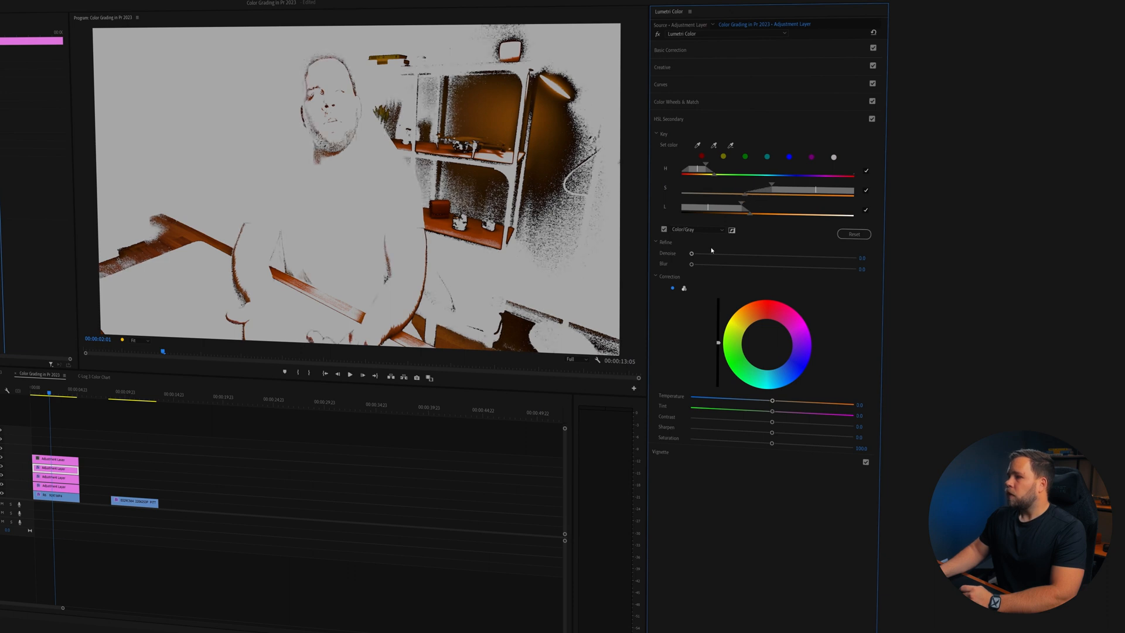
Refine the orange key's edges with Denoise and Blur and return to the normal picture view
{"action": "left_click_drag", "start_coordinate": [726, 257], "coordinate": [728, 257]}
{"action": "left_click", "coordinate": [725, 265]}
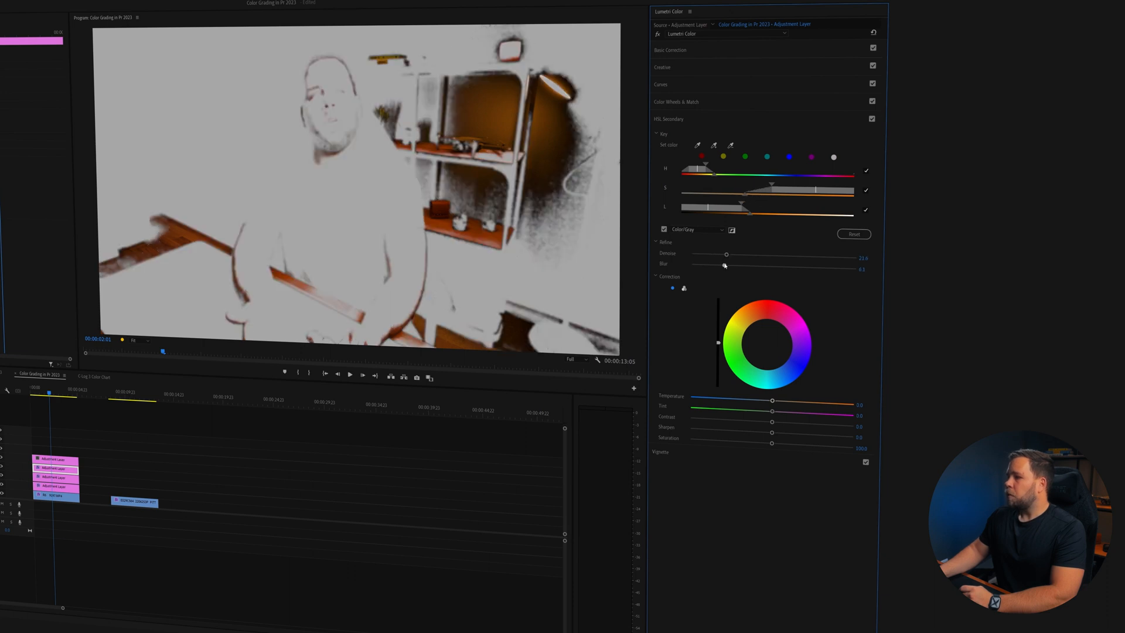
{"action": "left_click", "coordinate": [664, 229]}
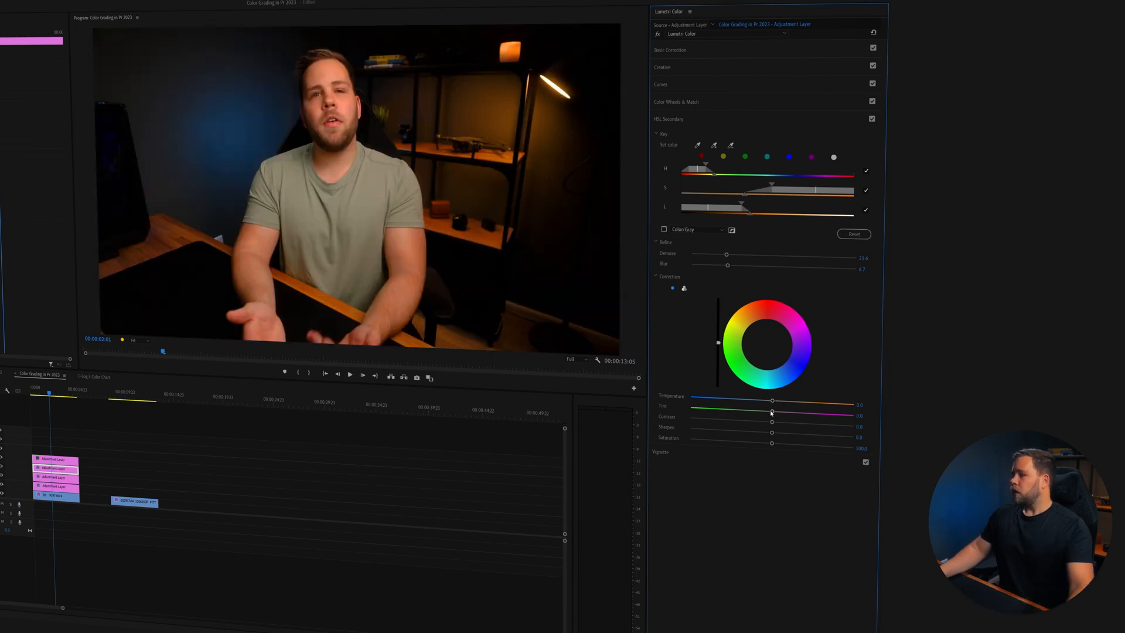
Shift the keyed orange tones slightly toward magenta and cooler with Tint and Temperature, comparing the picture with HSL Secondary off and on
{"action": "left_click_drag", "start_coordinate": [772, 413], "coordinate": [777, 414]}
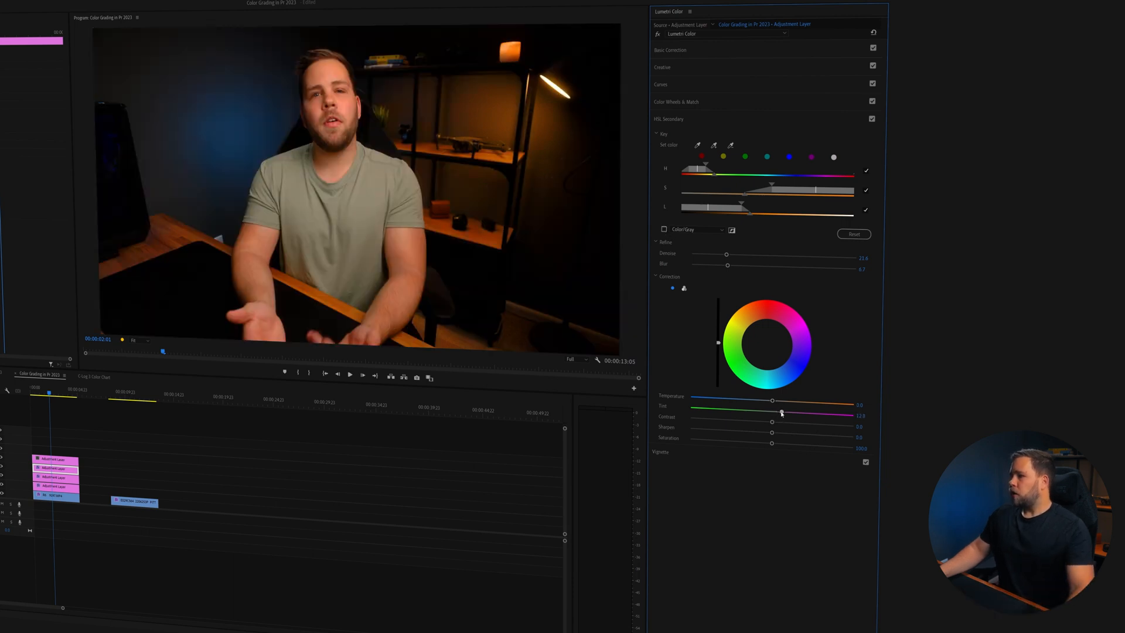
{"action": "left_click_drag", "start_coordinate": [795, 414], "coordinate": [795, 417]}
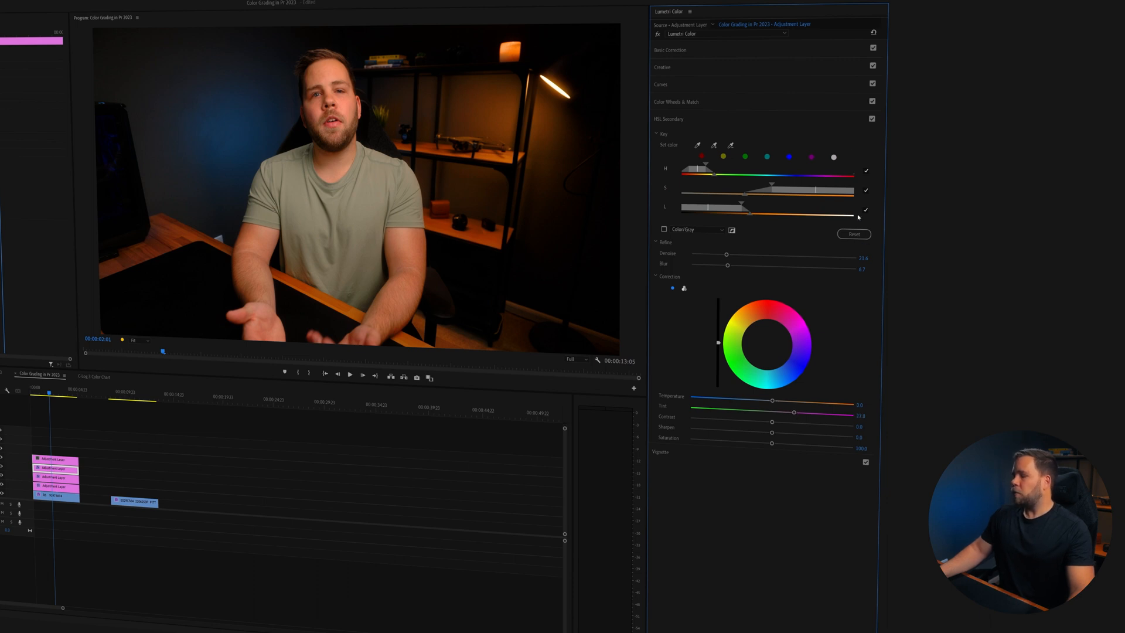
{"action": "left_click", "coordinate": [871, 119]}
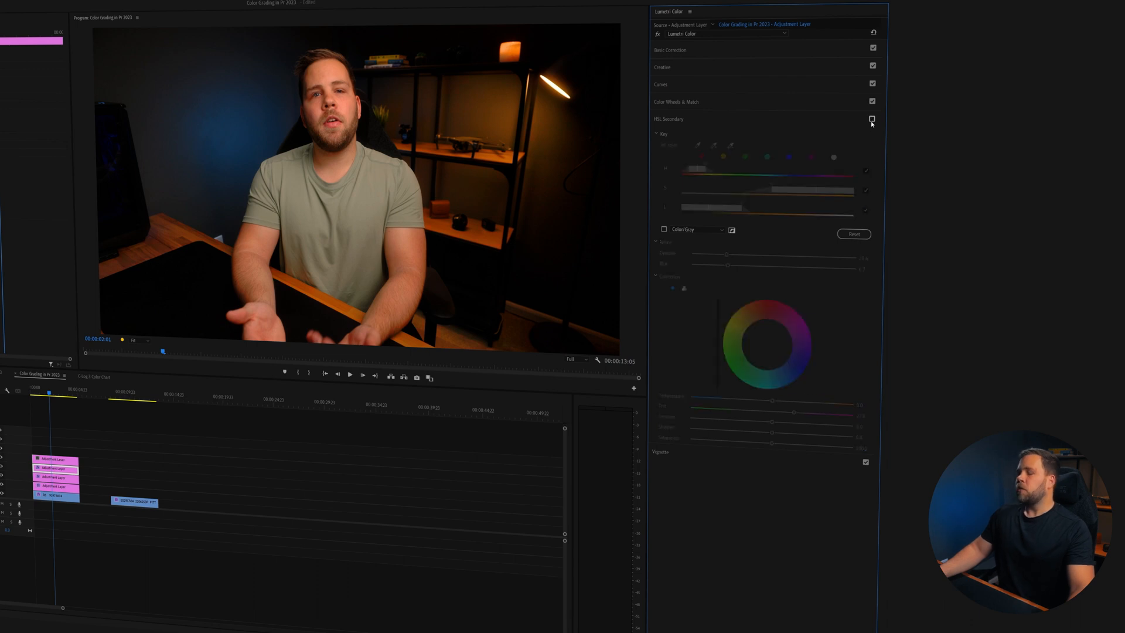
{"action": "left_click", "coordinate": [871, 119]}
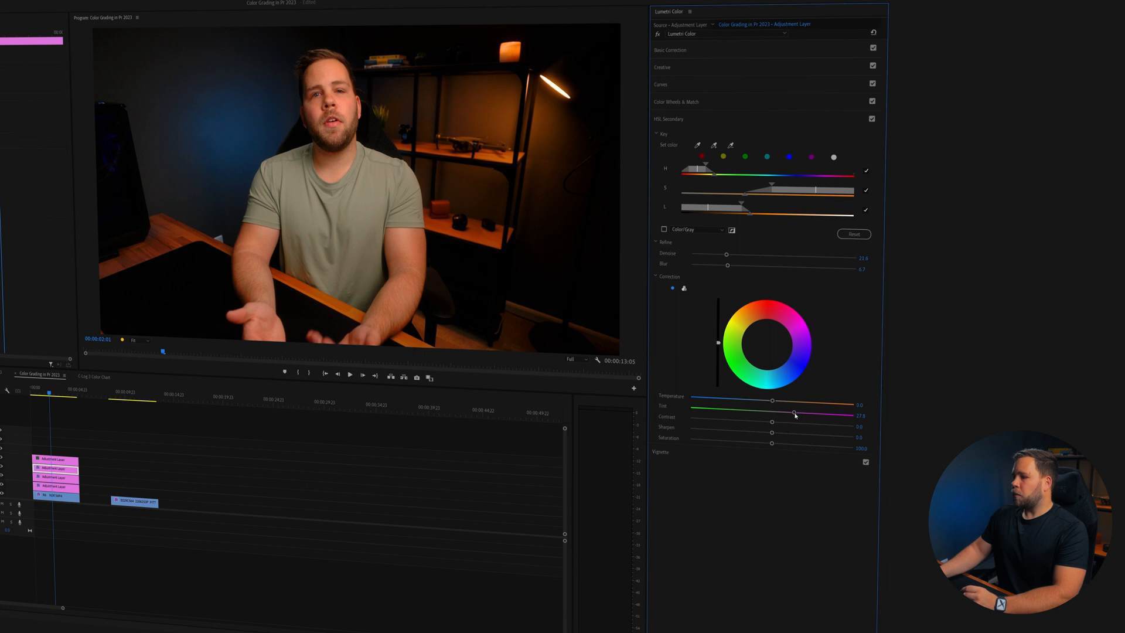
{"action": "left_click_drag", "start_coordinate": [795, 415], "coordinate": [760, 403]}
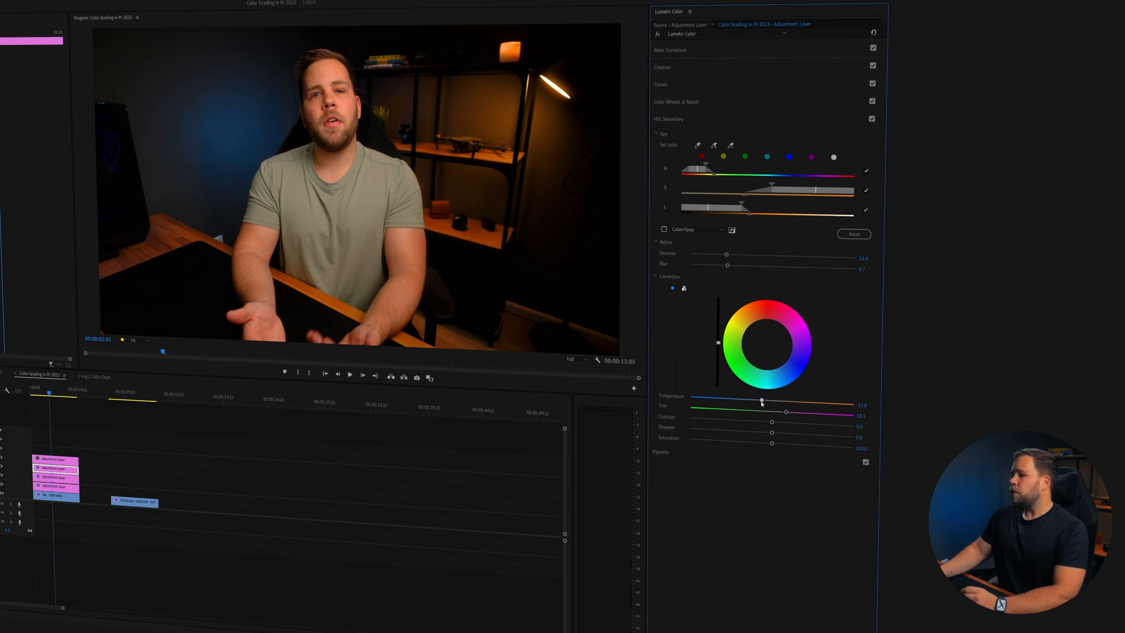
{"action": "left_click", "coordinate": [872, 119]}
{"action": "left_click", "coordinate": [872, 119]}
{"action": "left_click", "coordinate": [872, 119]}
{"action": "left_click", "coordinate": [872, 119]}
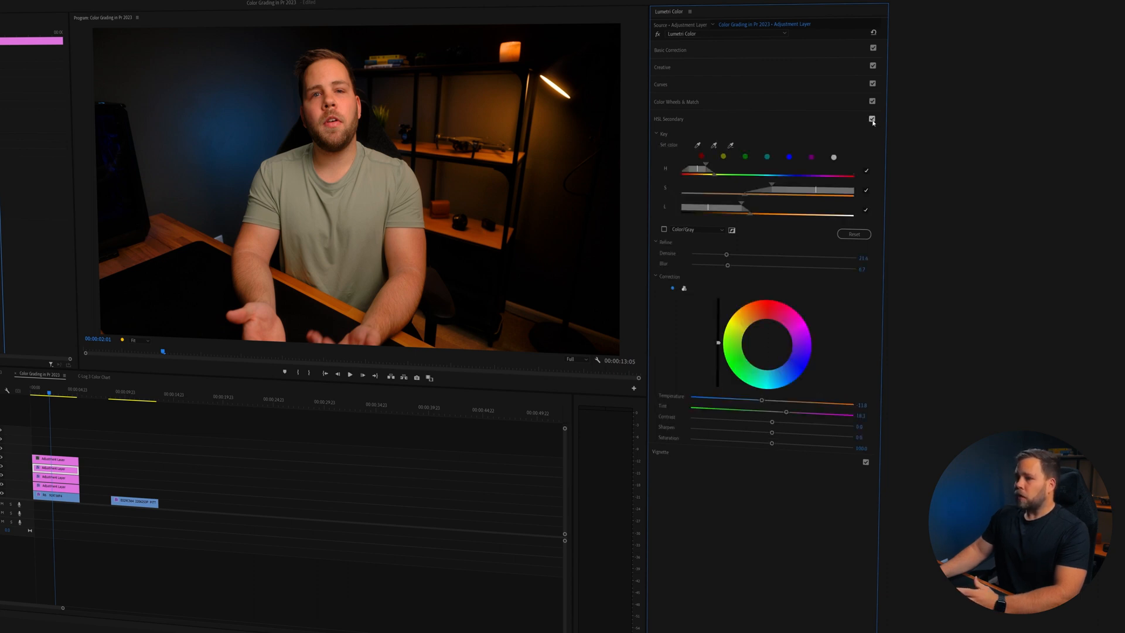
On the top adjustment layer, key the skin's red tones in HSL Secondary, softening the key and narrowing its hue and saturation ranges
{"action": "left_click", "coordinate": [36, 460]}
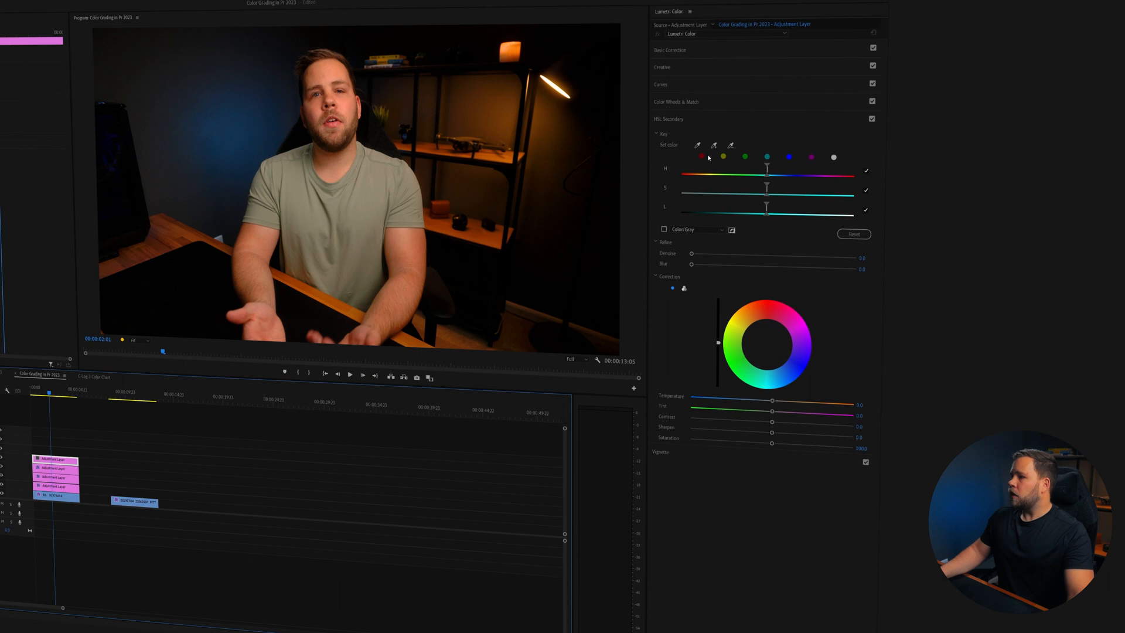
{"action": "left_click", "coordinate": [665, 229]}
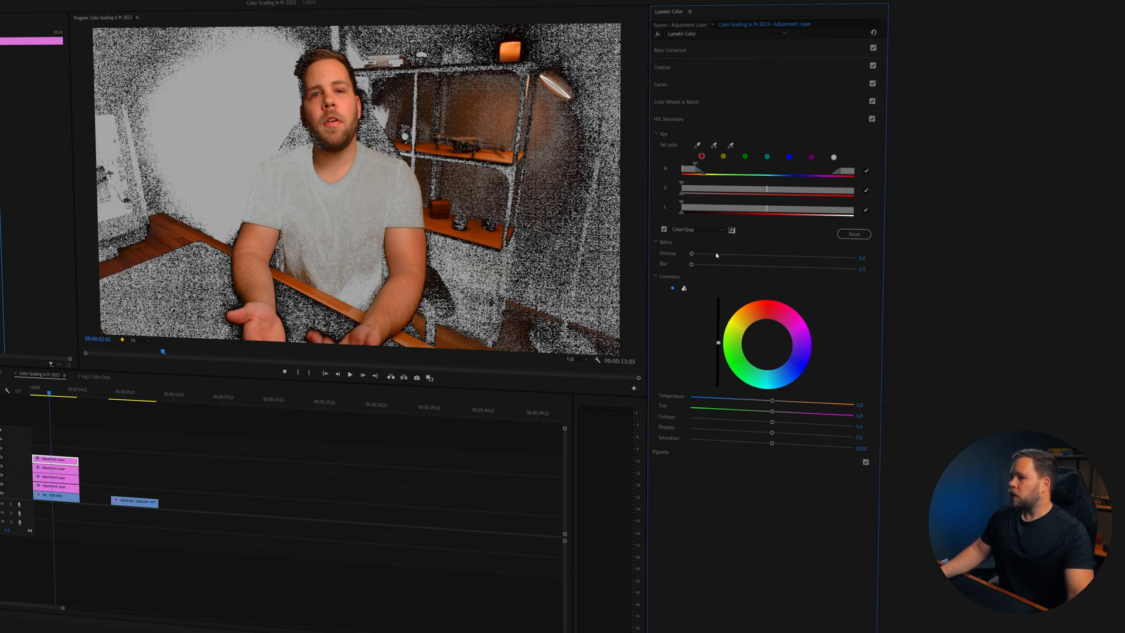
{"action": "left_click", "coordinate": [738, 265]}
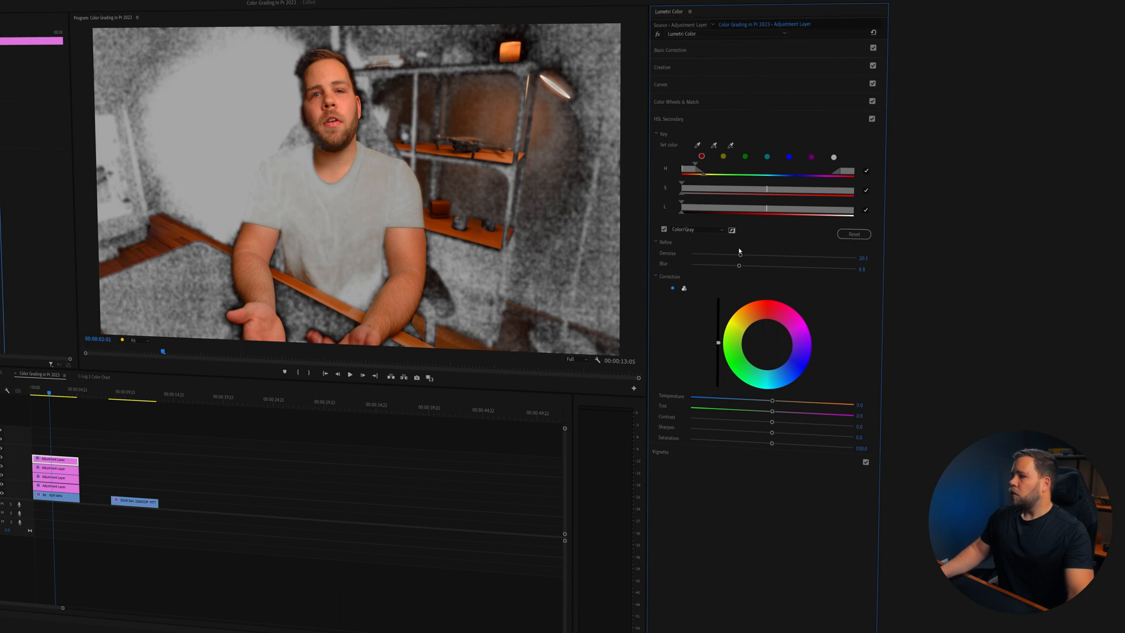
{"action": "left_click_drag", "start_coordinate": [691, 172], "coordinate": [687, 174]}
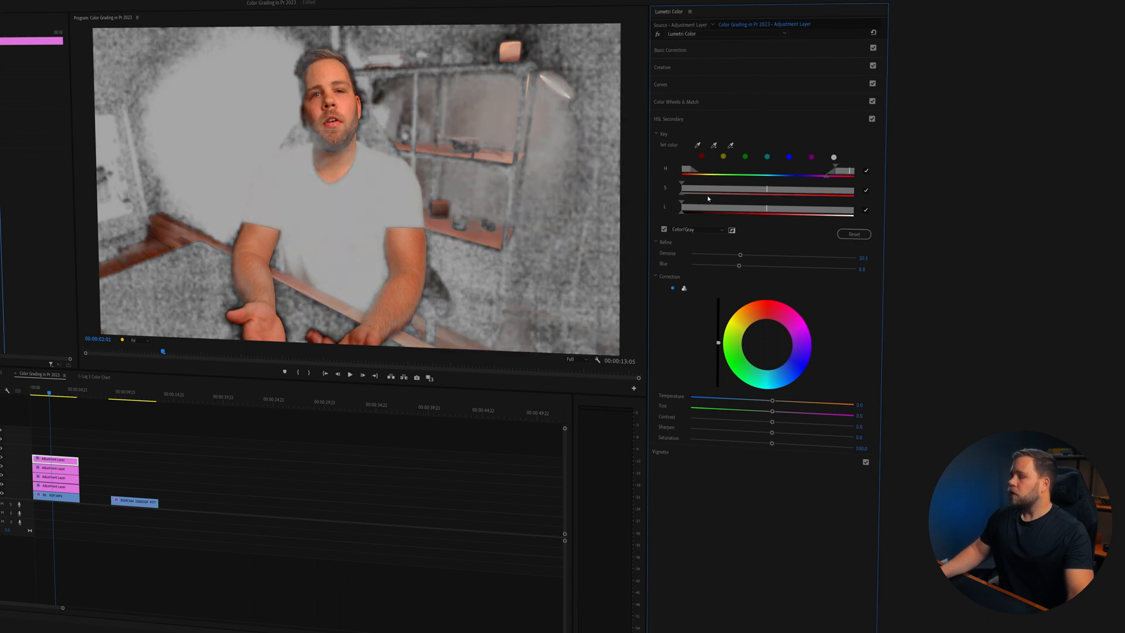
{"action": "left_click_drag", "start_coordinate": [685, 188], "coordinate": [724, 193]}
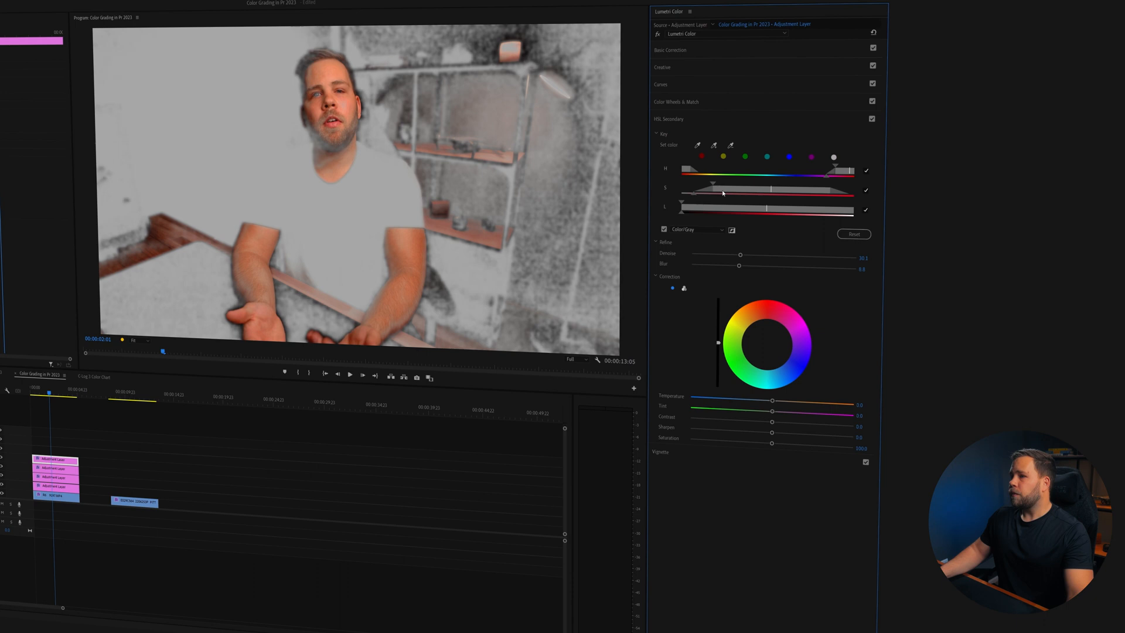
Invert the skin key so everything except the skin is selected, and lower its saturation threshold slightly while previewing the selection
{"action": "left_click", "coordinate": [665, 230]}
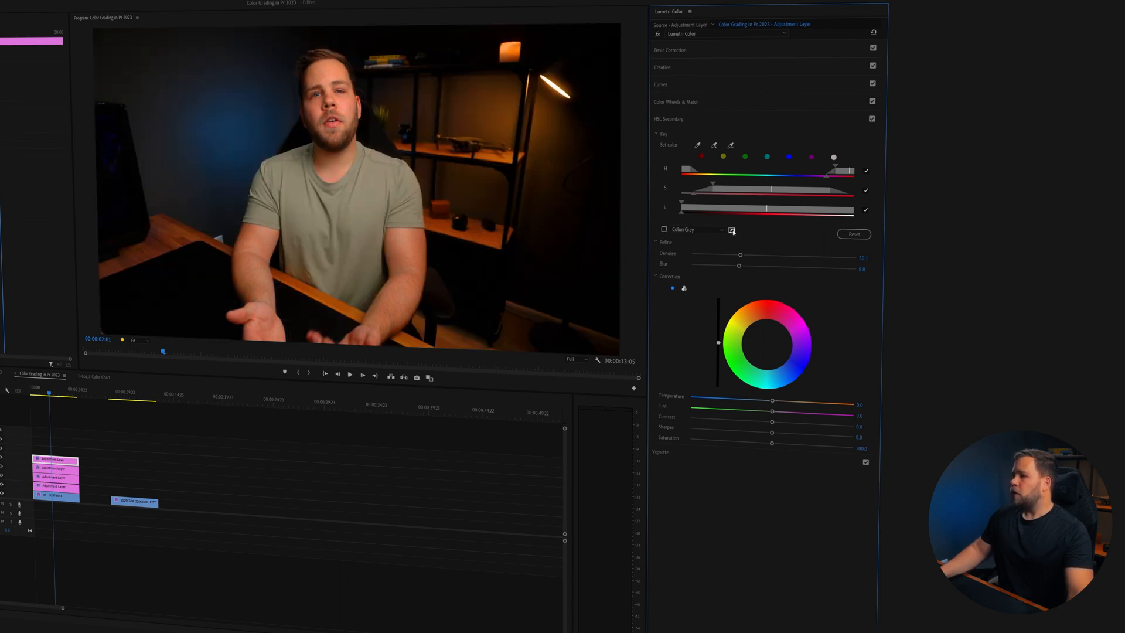
{"action": "left_click", "coordinate": [732, 230]}
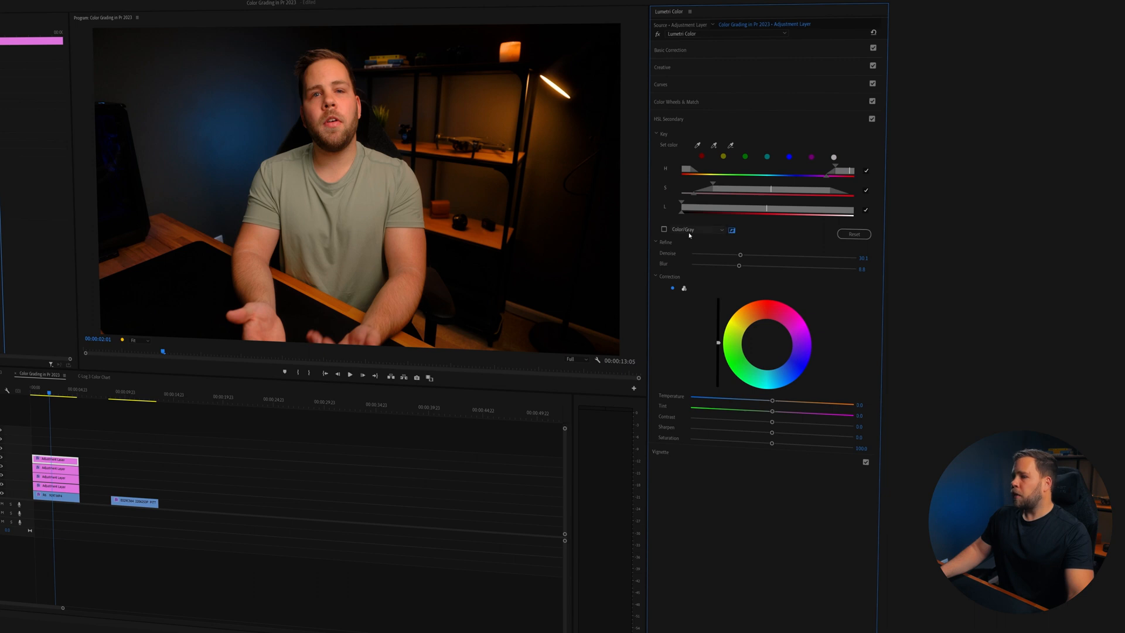
{"action": "left_click", "coordinate": [664, 231]}
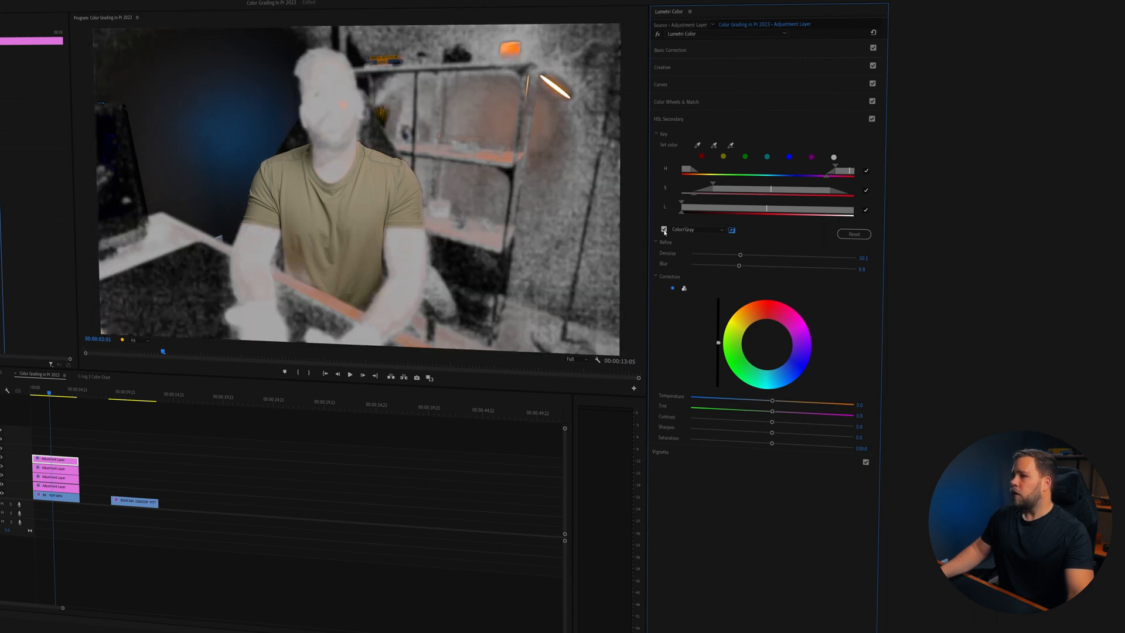
{"action": "left_click_drag", "start_coordinate": [713, 185], "coordinate": [703, 186]}
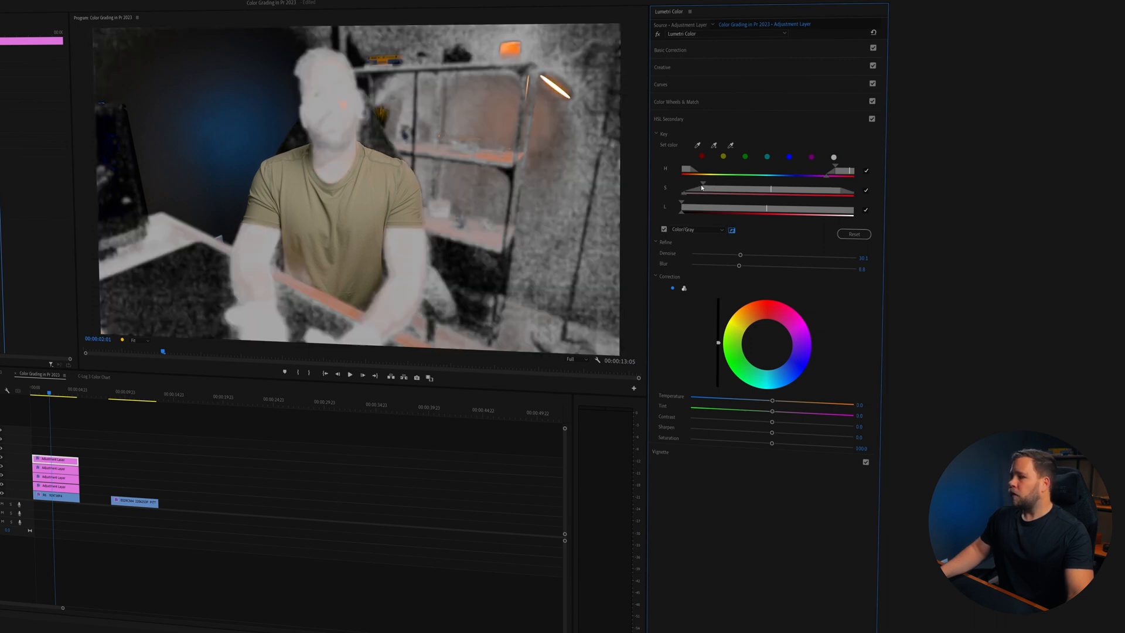
{"action": "left_click", "coordinate": [665, 230]}
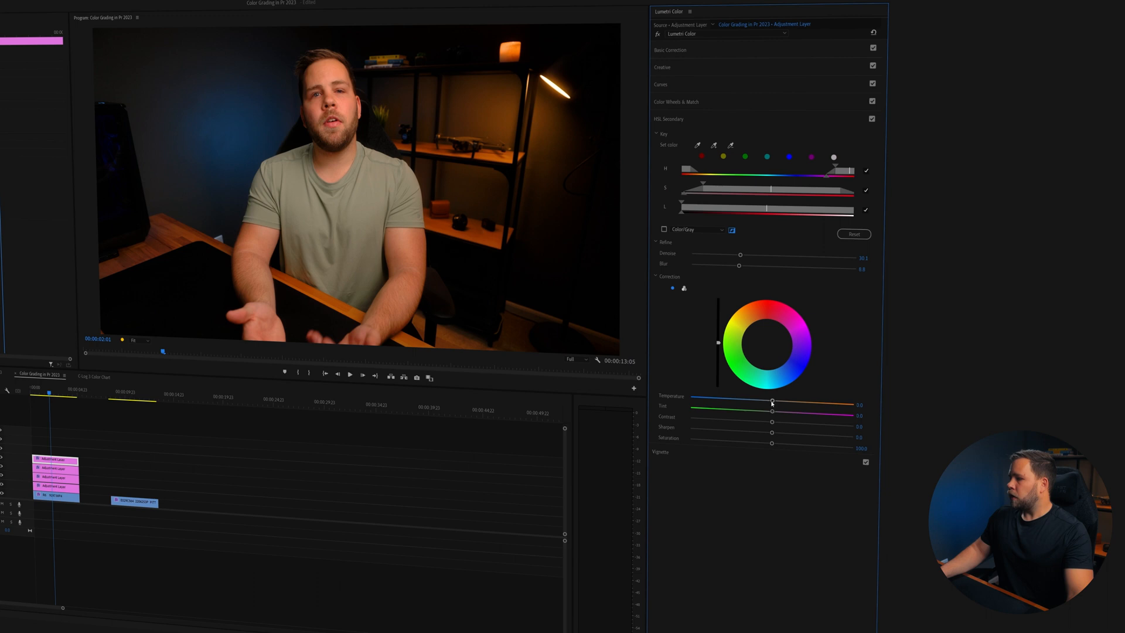
Cool the inverted selection's temperature and raise its contrast, comparing the picture with HSL Secondary off and on
{"action": "left_click_drag", "start_coordinate": [762, 403], "coordinate": [759, 403]}
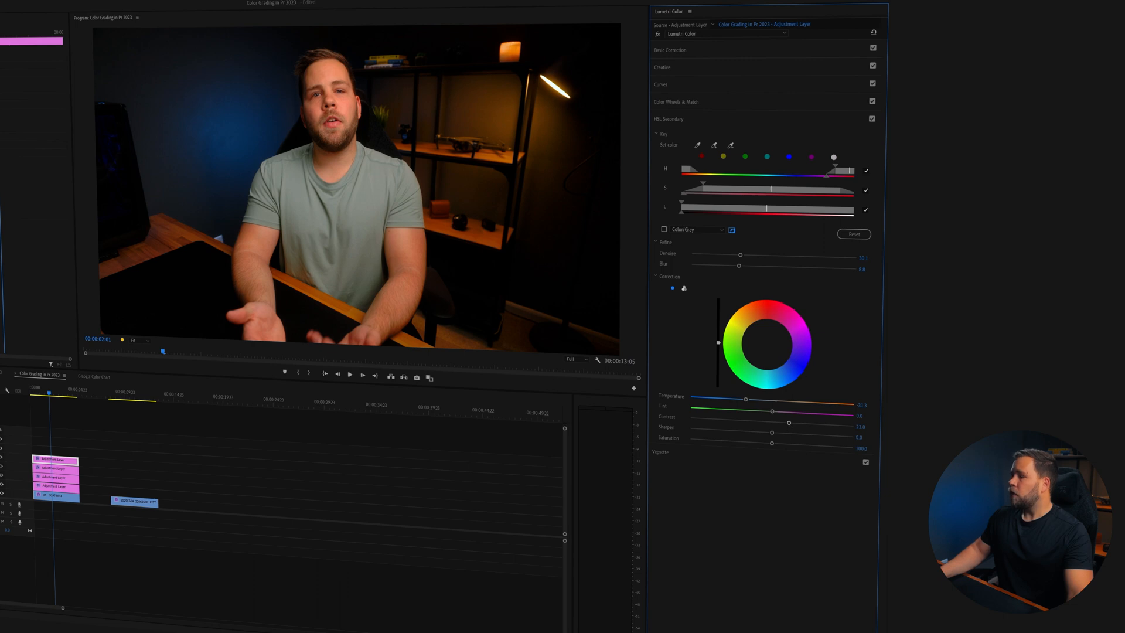
{"action": "left_click", "coordinate": [872, 119]}
{"action": "left_click", "coordinate": [983, 116]}
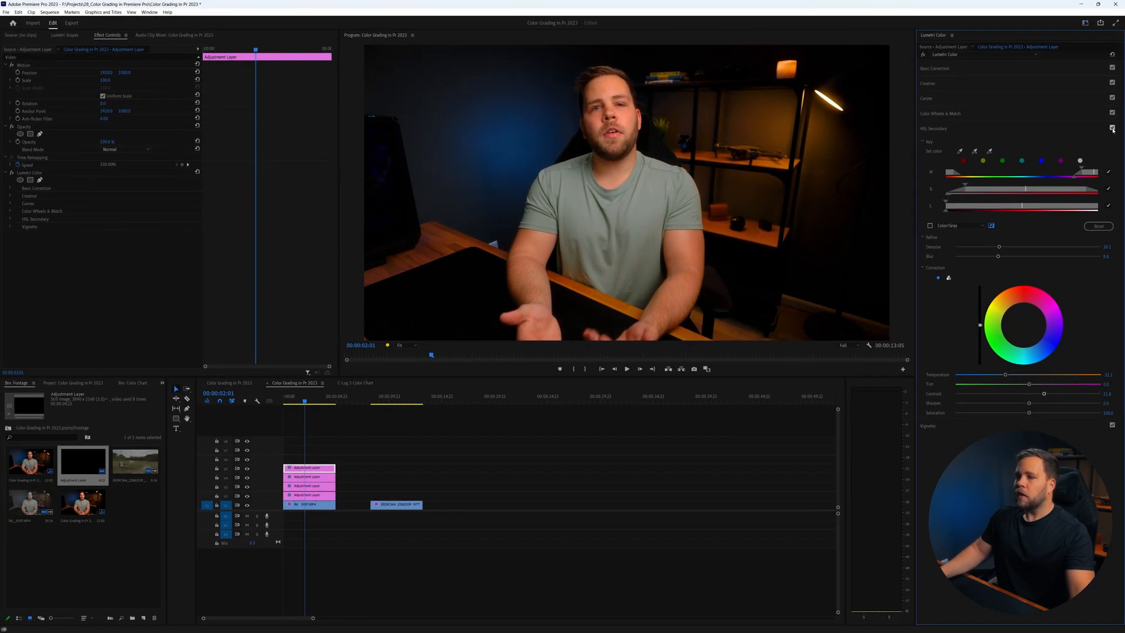
{"action": "left_click", "coordinate": [1110, 127]}
{"action": "left_click", "coordinate": [1110, 128]}
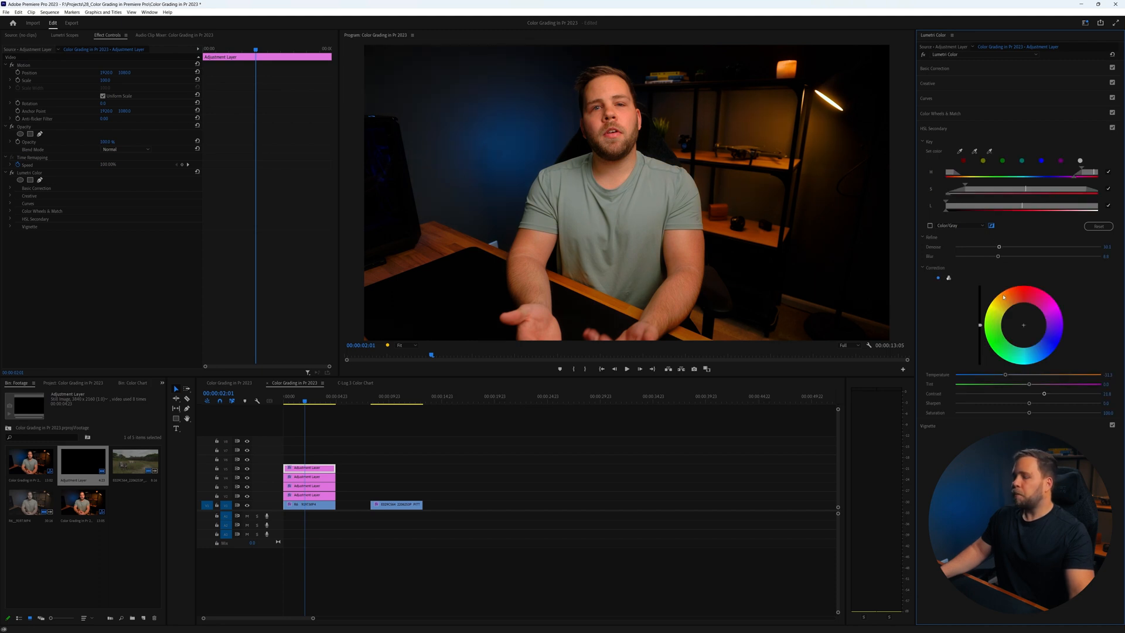
Duplicate the R6__9197.MP4 clip onto V6 above the adjustment layers and bypass the copy's Lumetri Color effect
{"action": "left_click", "coordinate": [312, 506]}
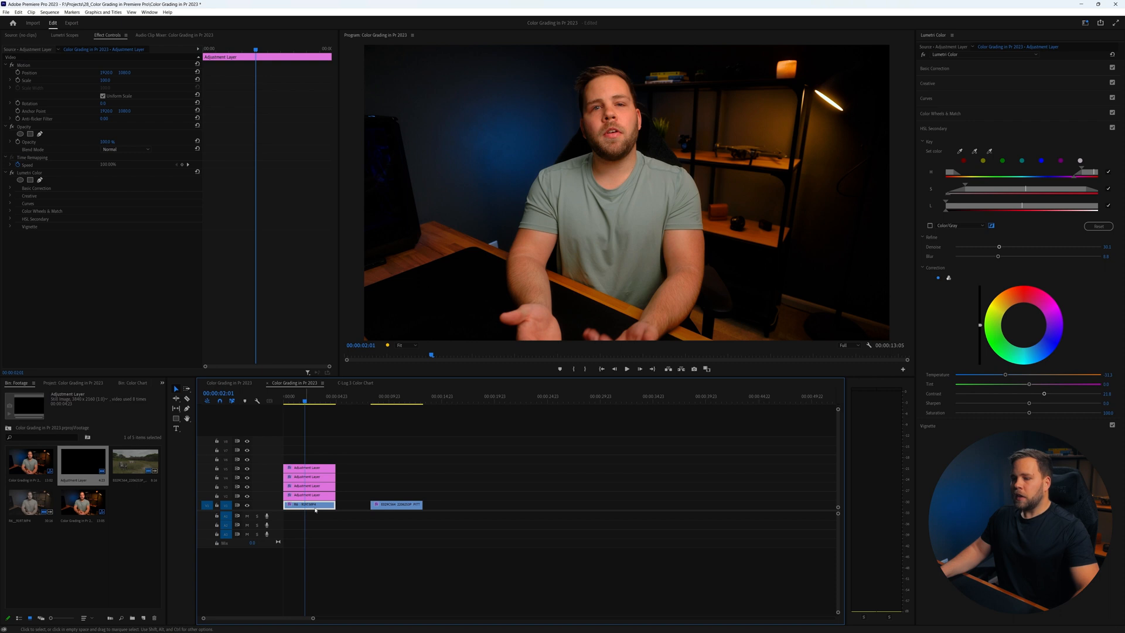
{"action": "left_click_drag", "start_coordinate": [312, 511], "coordinate": [311, 458]}
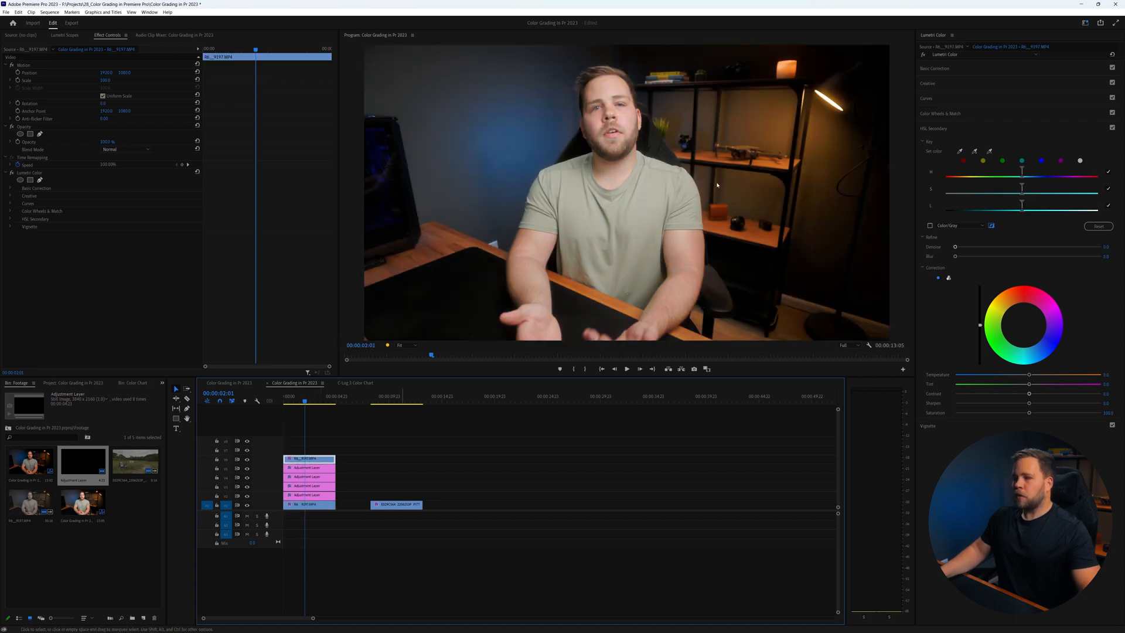
{"action": "left_click", "coordinate": [923, 55]}
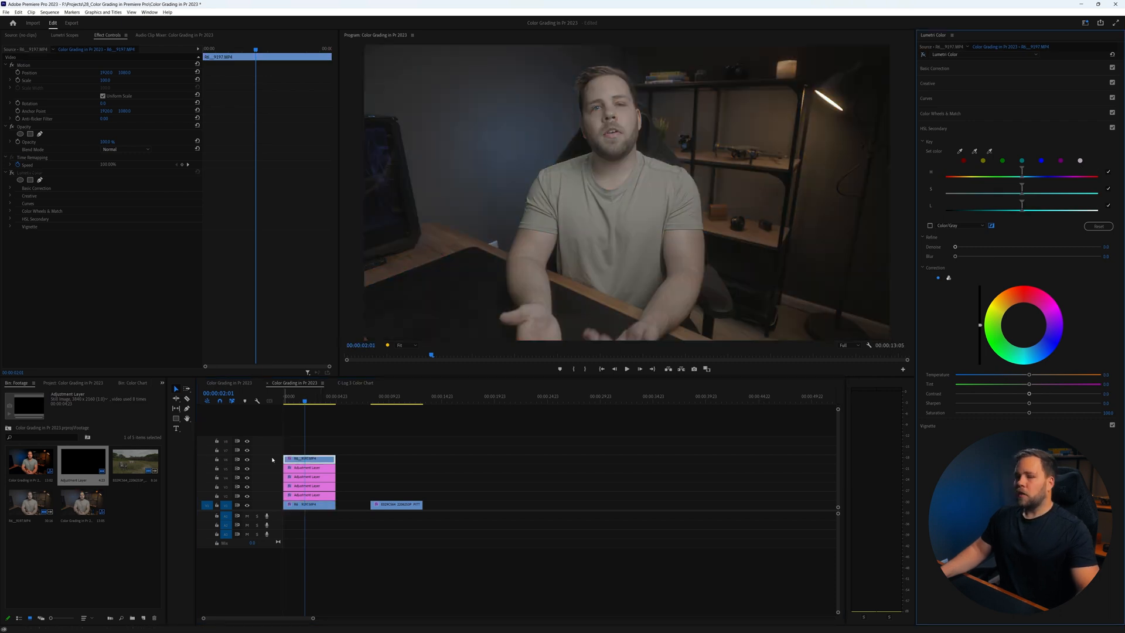
Toggle the V6 track's visibility to compare the ungraded clip with the finished grade, and check the grade at an earlier frame
{"action": "left_click", "coordinate": [248, 460]}
{"action": "left_click", "coordinate": [247, 460]}
{"action": "left_click", "coordinate": [247, 460]}
{"action": "left_click", "coordinate": [295, 403]}
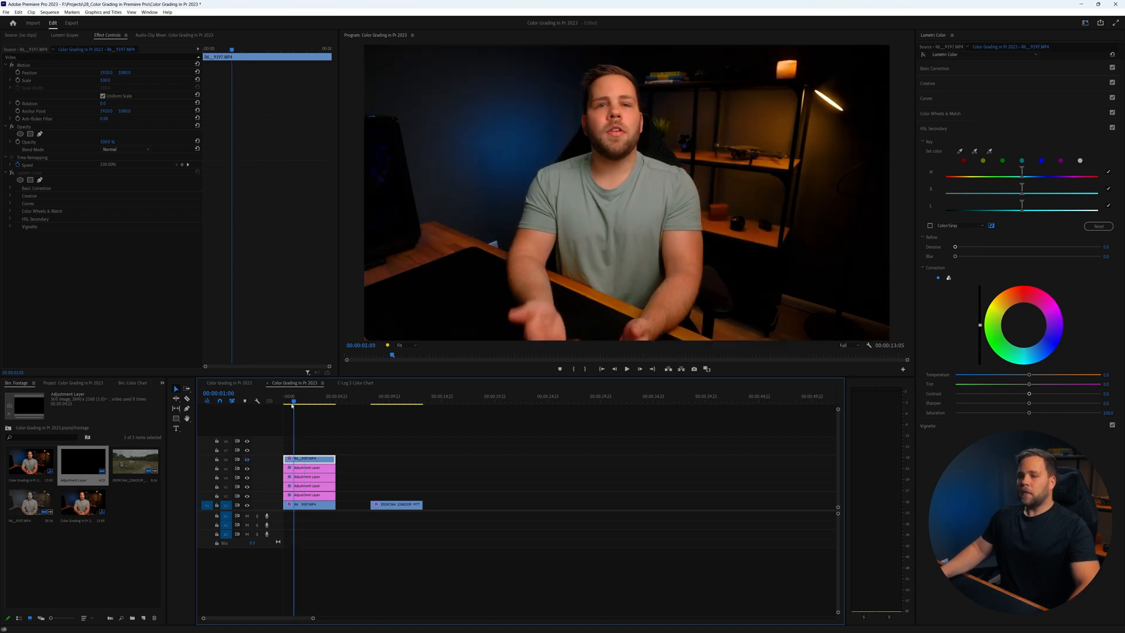
Play a moment of the graded R6__9197.MP4 clip, and preview the E029C564_2206253P_PITTS.MXF landscape clip further along the timeline
{"action": "key", "text": "space"}
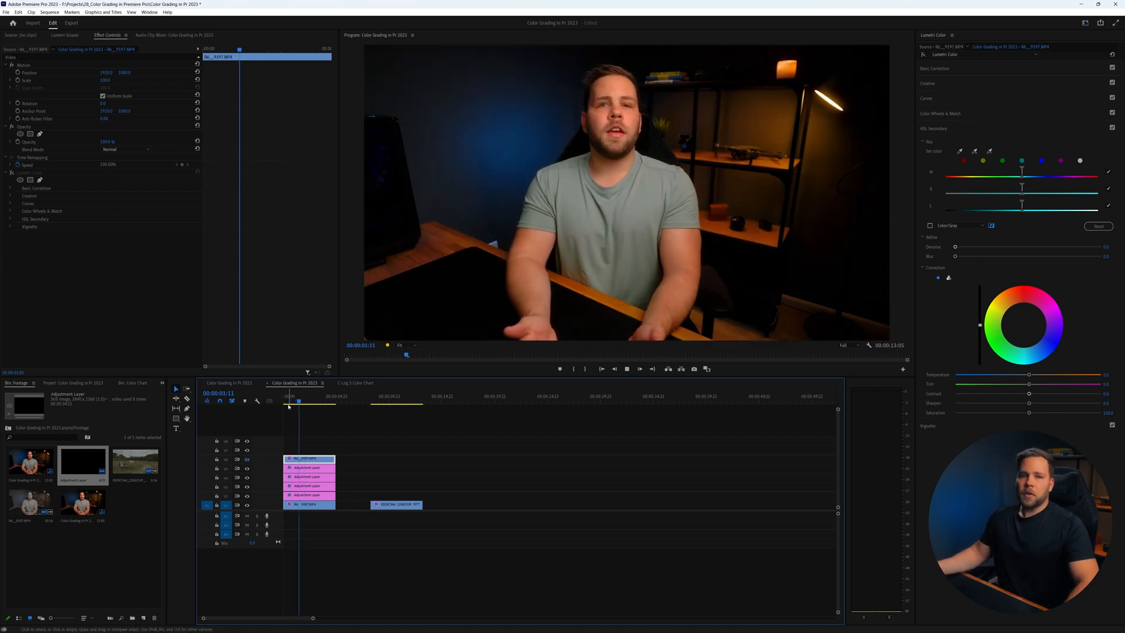
{"action": "key", "text": "space"}
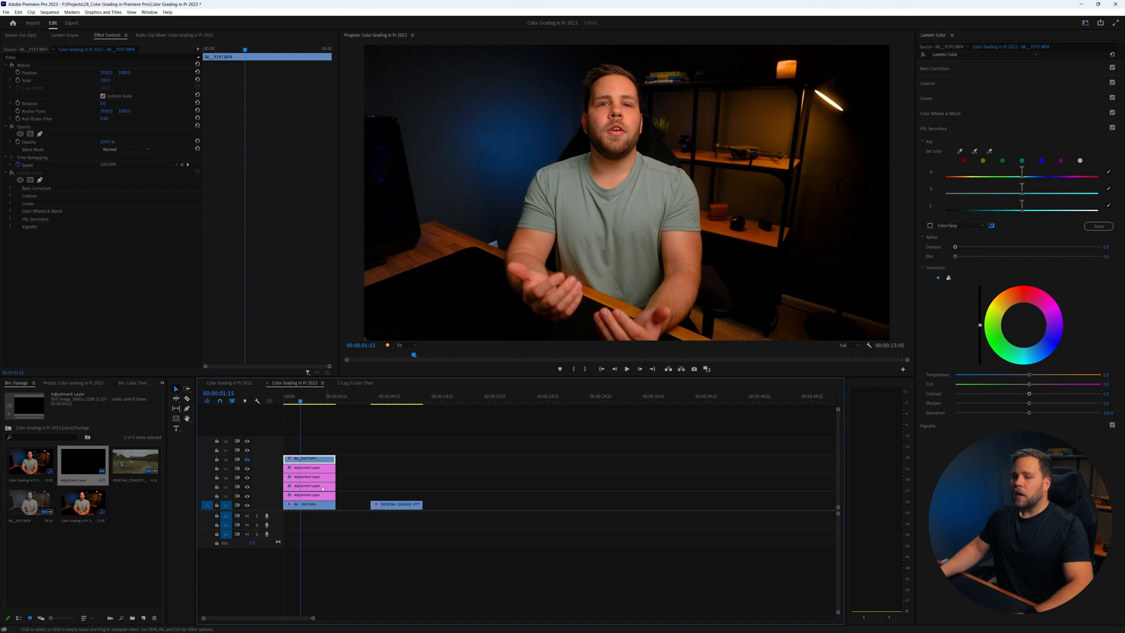
{"action": "left_click", "coordinate": [376, 400]}
{"action": "left_click_drag", "start_coordinate": [377, 400], "coordinate": [375, 401]}
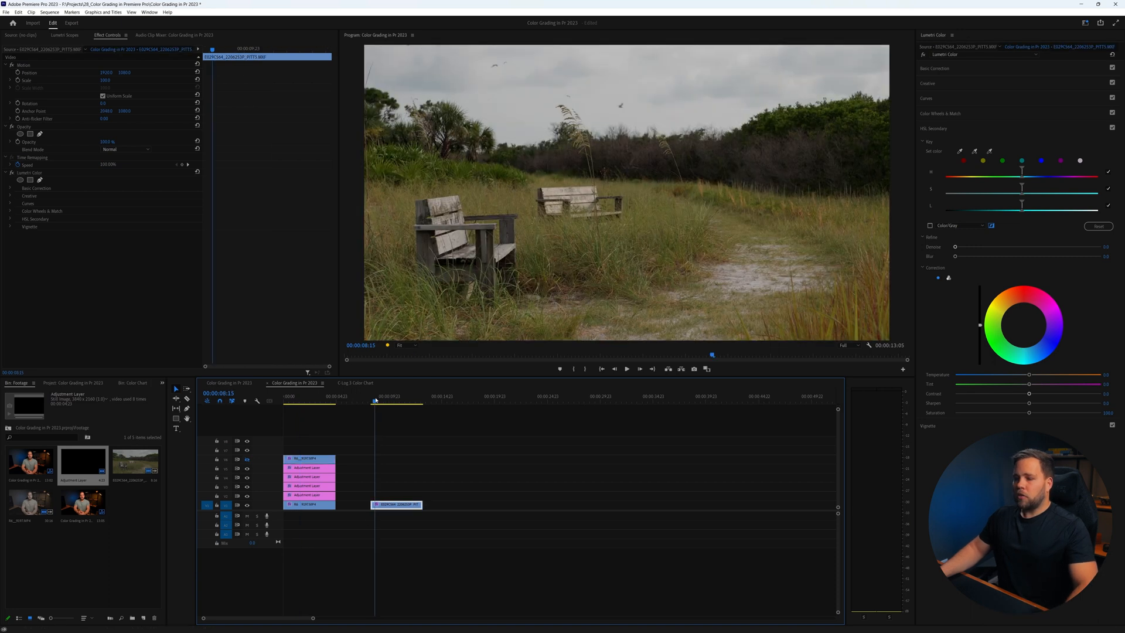
{"action": "key", "text": "space"}
Stack four adjustment layers above the landscape clip on V2 to V5, matching its length
{"action": "left_click_drag", "start_coordinate": [81, 470], "coordinate": [408, 487]}
{"action": "mouse_move", "coordinate": [408, 487]}
{"action": "left_mouse_down"}
{"action": "mouse_move", "coordinate": [410, 471]}
{"action": "mouse_move", "coordinate": [395, 497]}
{"action": "left_mouse_up"}
{"action": "left_click", "coordinate": [430, 500]}
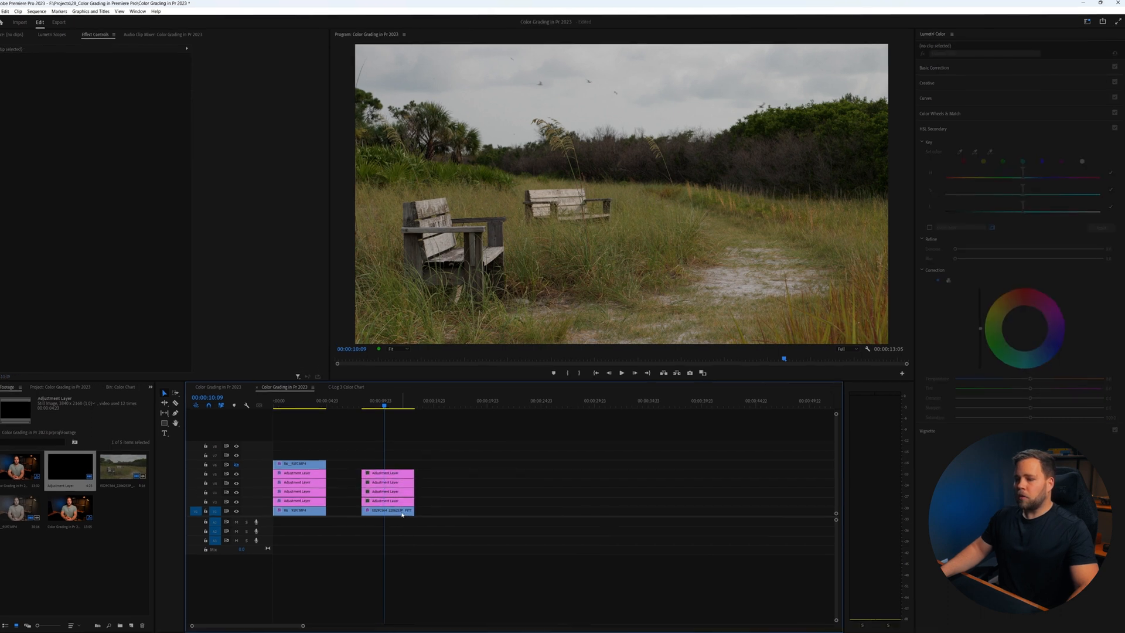
Compare the landscape clip with its Input LUT set to None and to BT709_CanonLog3-to-BT709_WideDR_33_FF_Ver.2.0, leaving that LUT applied
{"action": "left_click", "coordinate": [402, 511]}
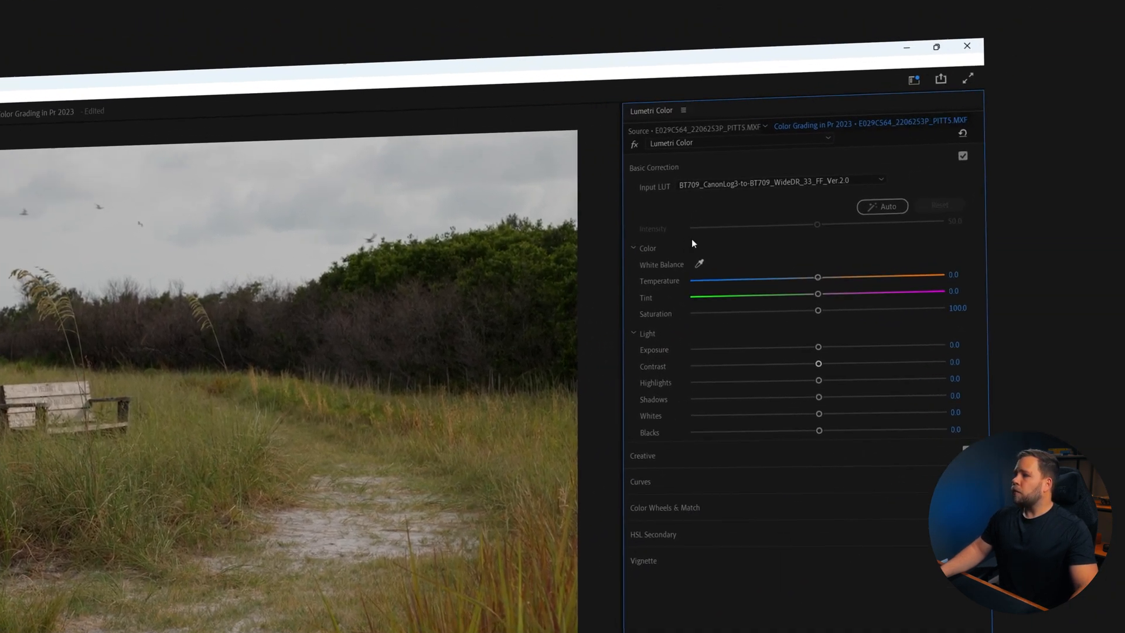
{"action": "left_click", "coordinate": [740, 182]}
{"action": "left_click", "coordinate": [724, 191]}
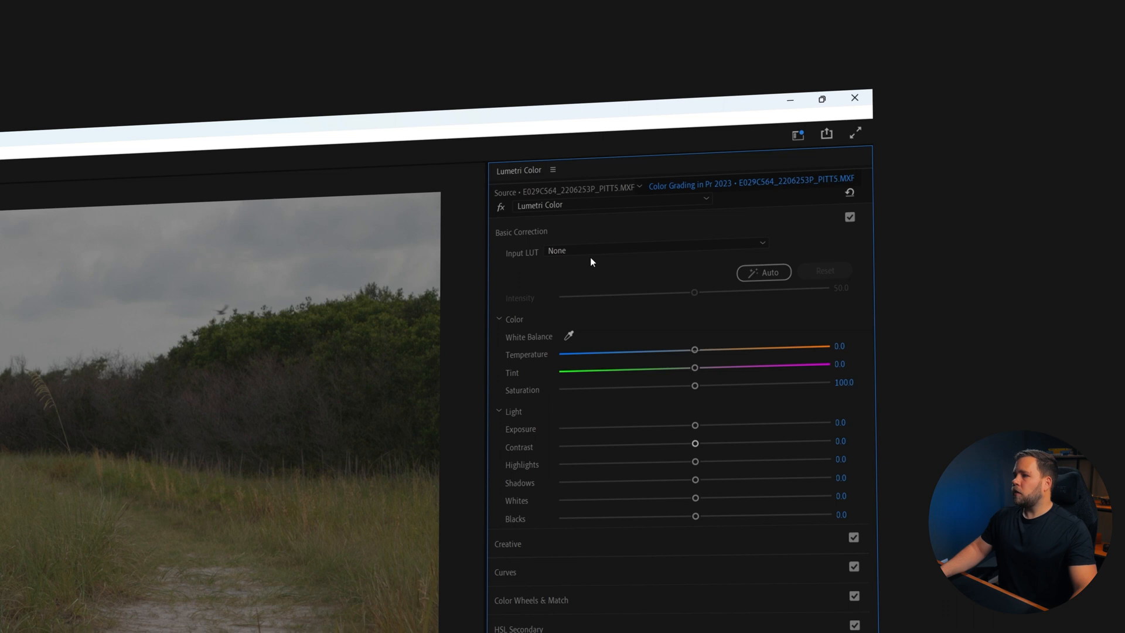
{"action": "left_click", "coordinate": [574, 255]}
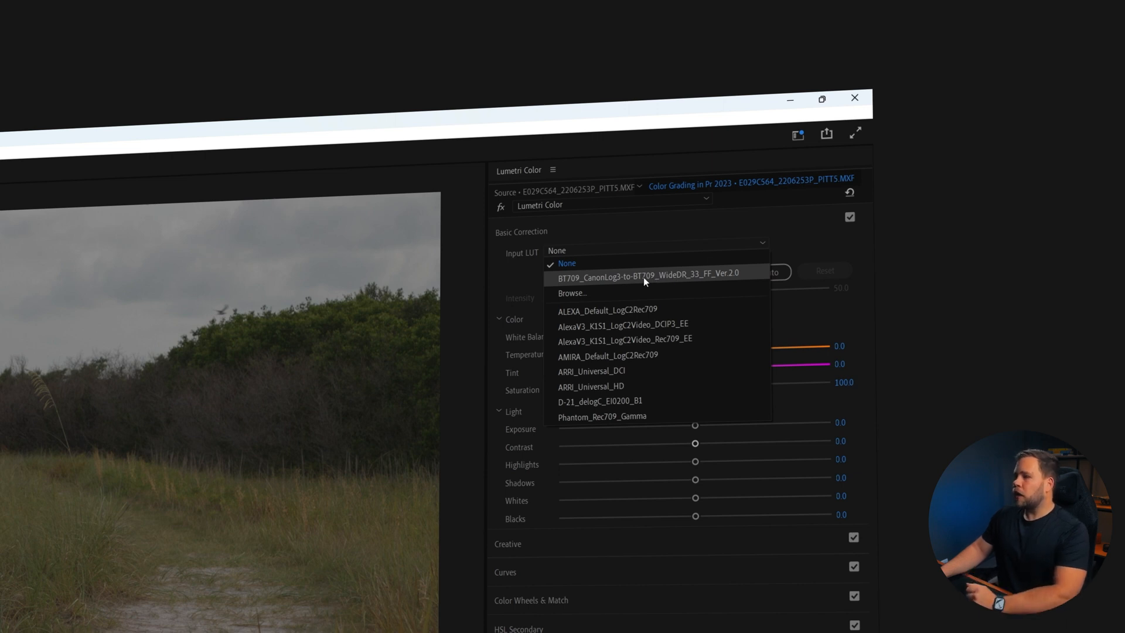
{"action": "left_click", "coordinate": [584, 279]}
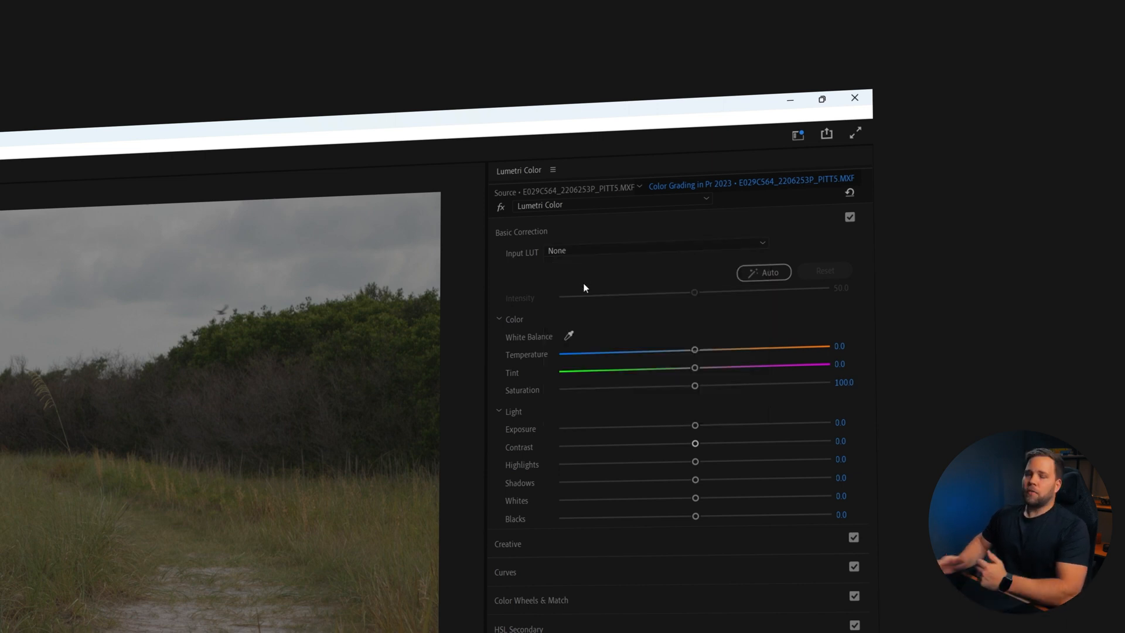
{"action": "left_click", "coordinate": [573, 253]}
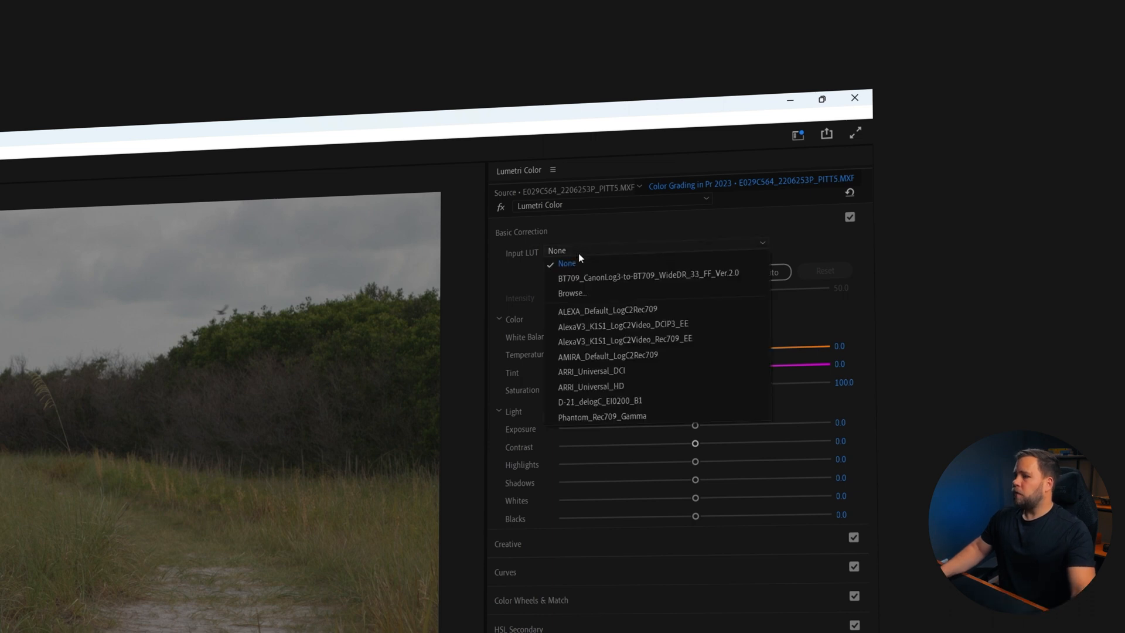
{"action": "left_click", "coordinate": [602, 280]}
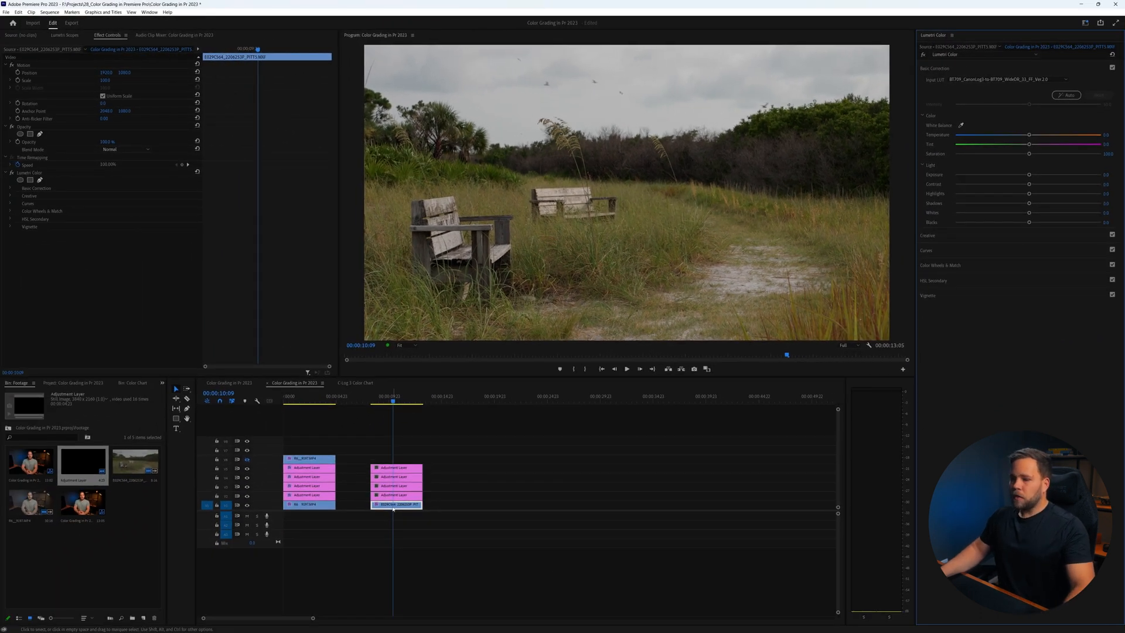
On the landscape's lowest adjustment layer, pull down the RGB curve's shadows and slightly lift its black point
{"action": "left_click", "coordinate": [393, 498]}
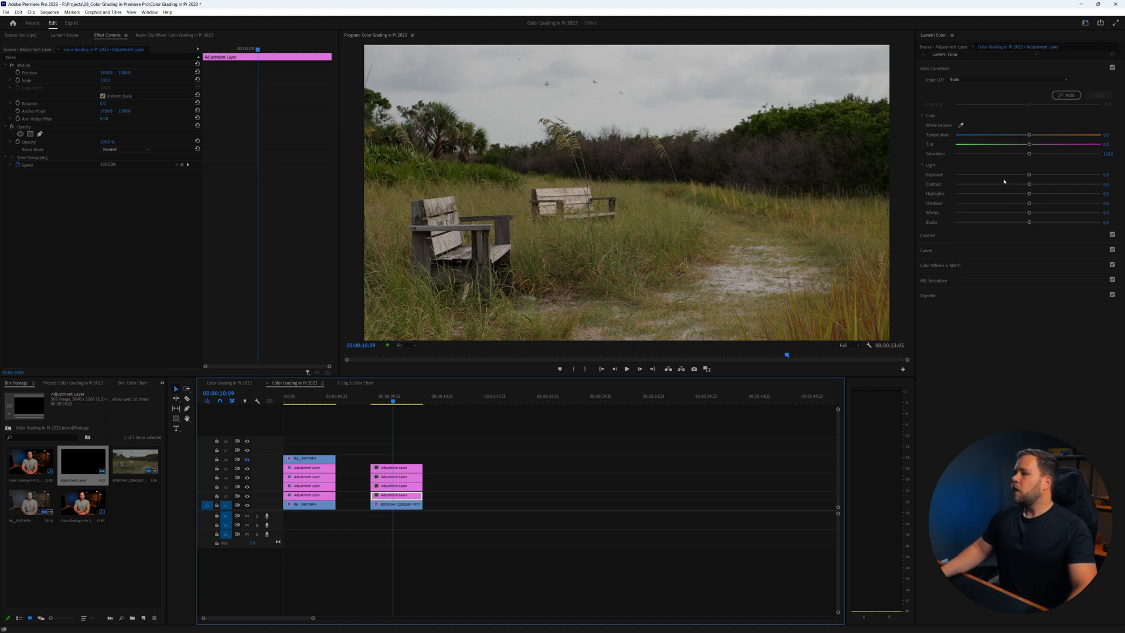
{"action": "left_click", "coordinate": [935, 255]}
{"action": "left_click_drag", "start_coordinate": [975, 208], "coordinate": [981, 217]}
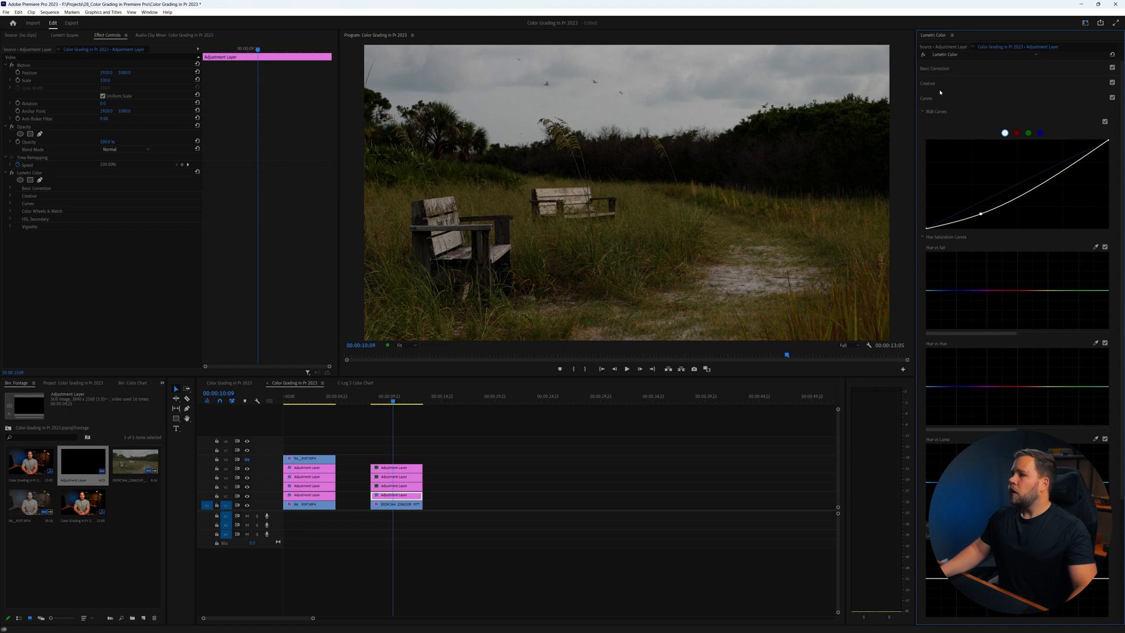
{"action": "left_click_drag", "start_coordinate": [927, 228], "coordinate": [923, 227]}
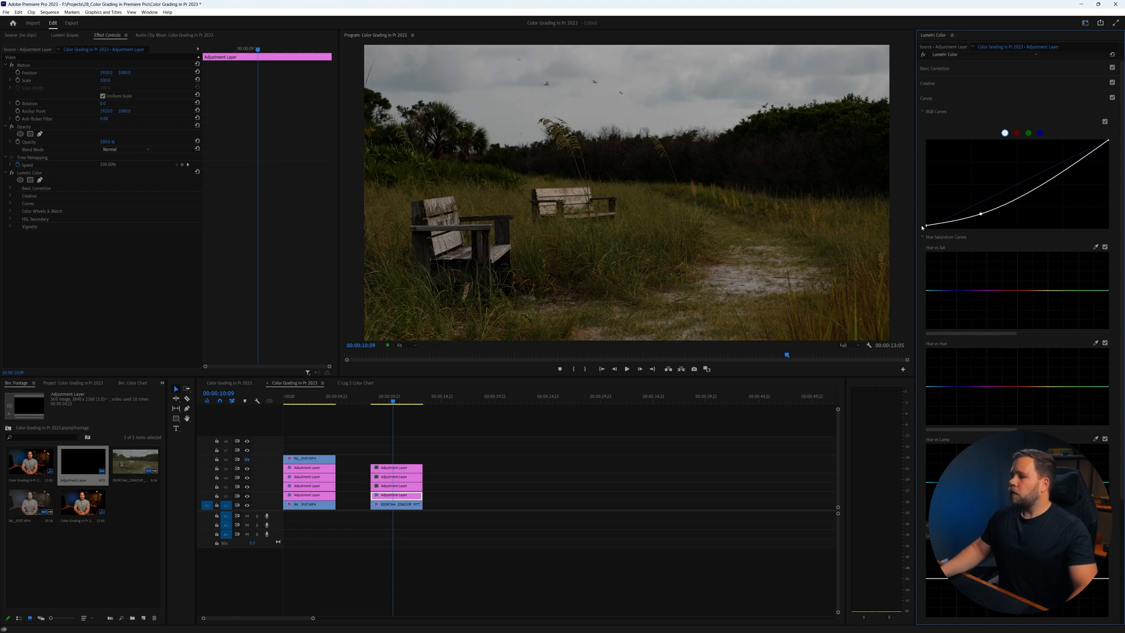
Lower the highlights and raise the shadows of the lowest adjustment layer, and lift the upper midtones of its RGB curve
{"action": "left_click", "coordinate": [935, 68]}
{"action": "left_click_drag", "start_coordinate": [1012, 197], "coordinate": [1007, 195]}
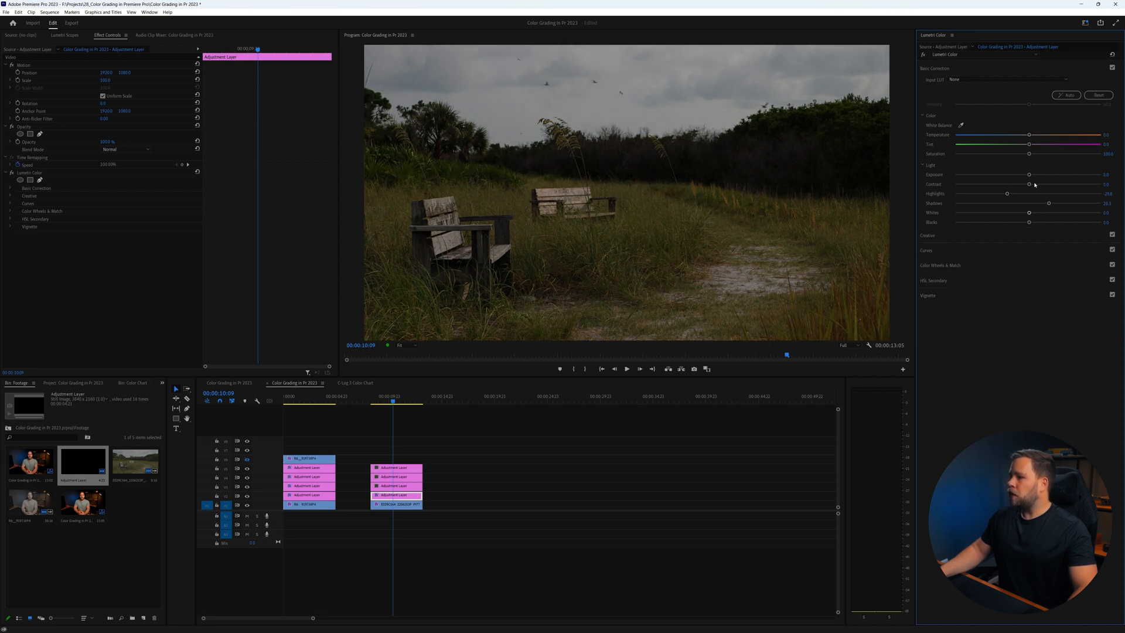
{"action": "left_click", "coordinate": [941, 251]}
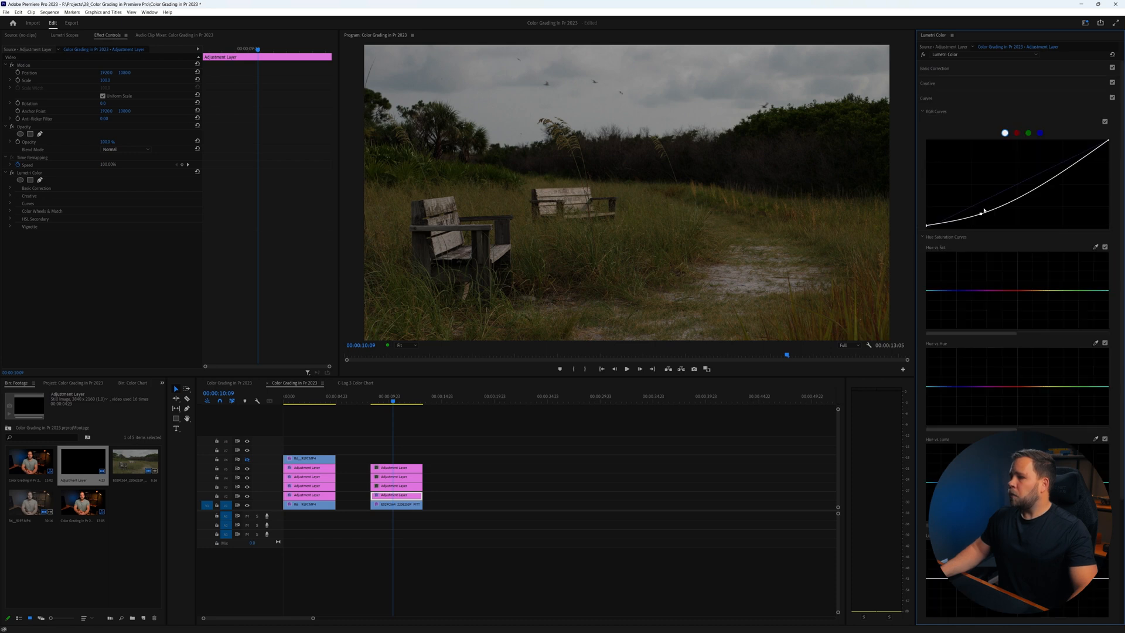
{"action": "left_click_drag", "start_coordinate": [1037, 194], "coordinate": [1037, 184]}
Boost the saturation of the yellow-green hues with three points on the Hue vs Sat curve
{"action": "scroll", "coordinate": [1082, 184], "scroll_direction": "down", "scroll_amount": 5}
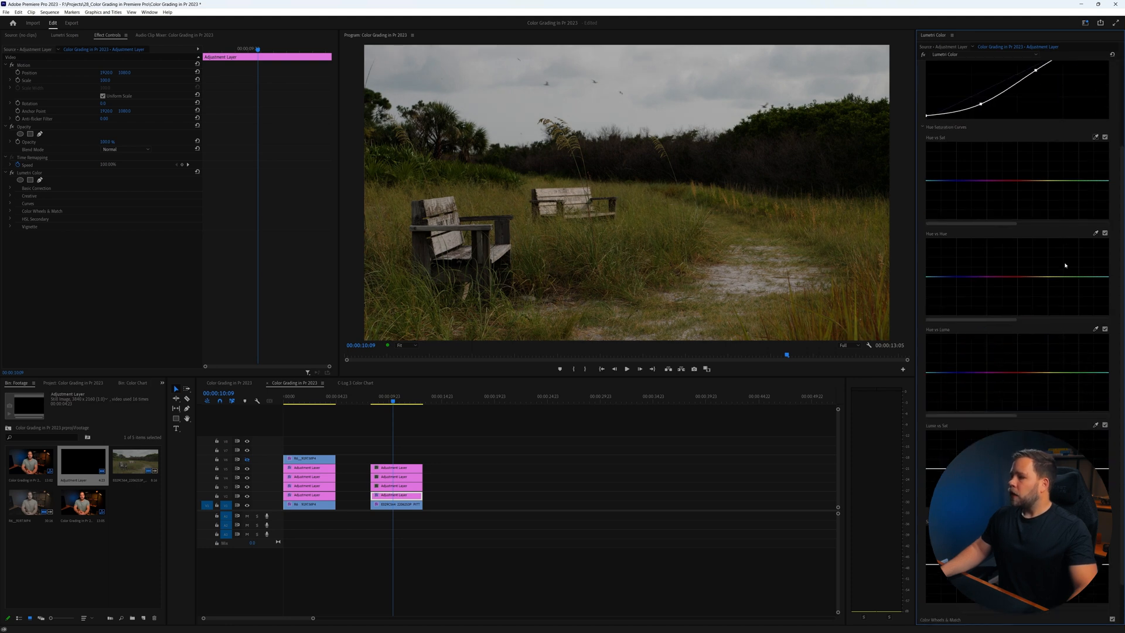
{"action": "scroll", "coordinate": [1041, 236], "scroll_direction": "down", "scroll_amount": 1}
{"action": "left_click", "coordinate": [1029, 130]}
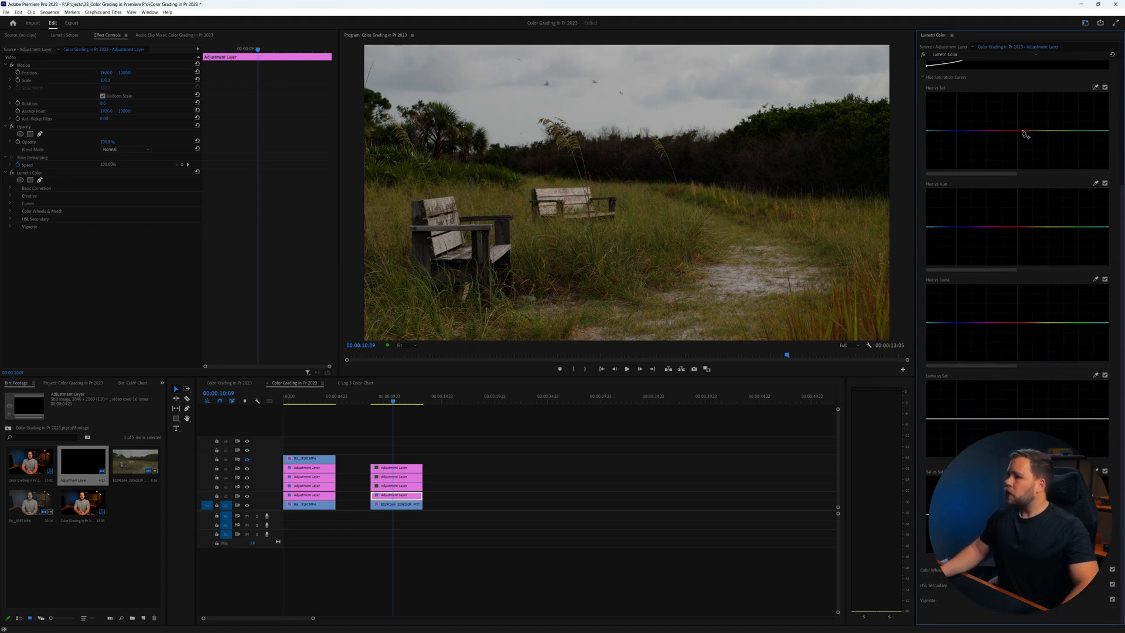
{"action": "left_click", "coordinate": [1101, 130]}
{"action": "left_click_drag", "start_coordinate": [1069, 130], "coordinate": [1070, 122]}
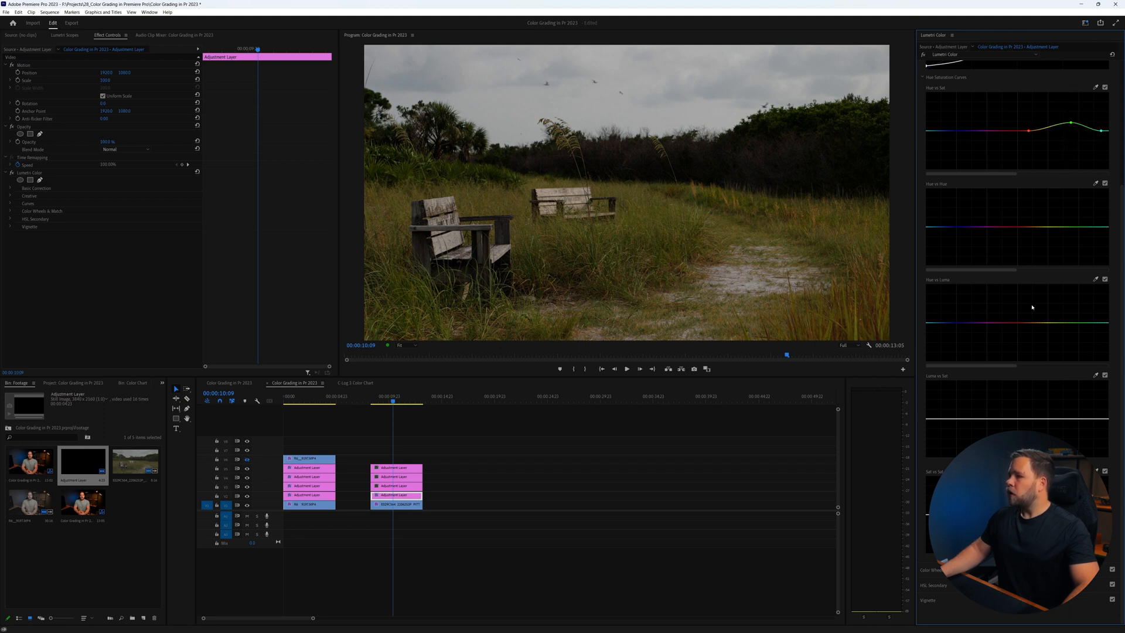
Darken the green, yellow and orange hues slightly on the Hue vs Luma curve, anchoring the neighbouring hues with extra points
{"action": "left_click", "coordinate": [1024, 323]}
{"action": "left_click", "coordinate": [1103, 323]}
{"action": "left_click_drag", "start_coordinate": [1065, 323], "coordinate": [1024, 327]}
{"action": "left_click", "coordinate": [996, 323]}
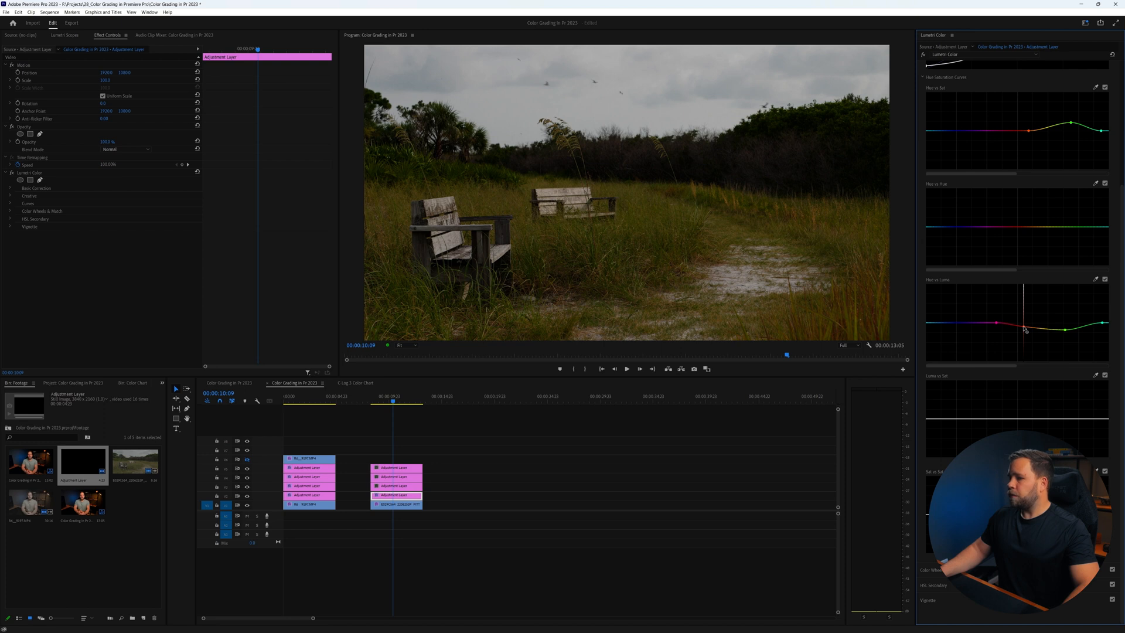
{"action": "left_click_drag", "start_coordinate": [1024, 327], "coordinate": [1024, 327]}
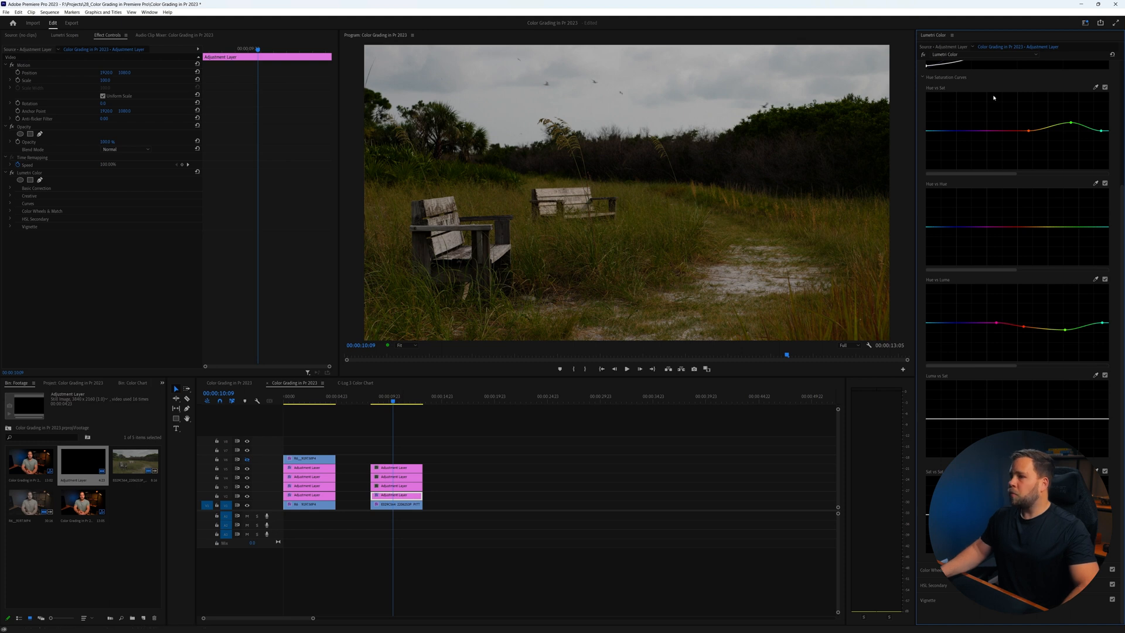
{"action": "scroll", "coordinate": [972, 136], "scroll_direction": "up", "scroll_amount": 5}
Select the landscape's V3 adjustment layer, zoom the program view out to 25% and add a Lumetri Color effect to the layer
{"action": "left_click", "coordinate": [396, 485]}
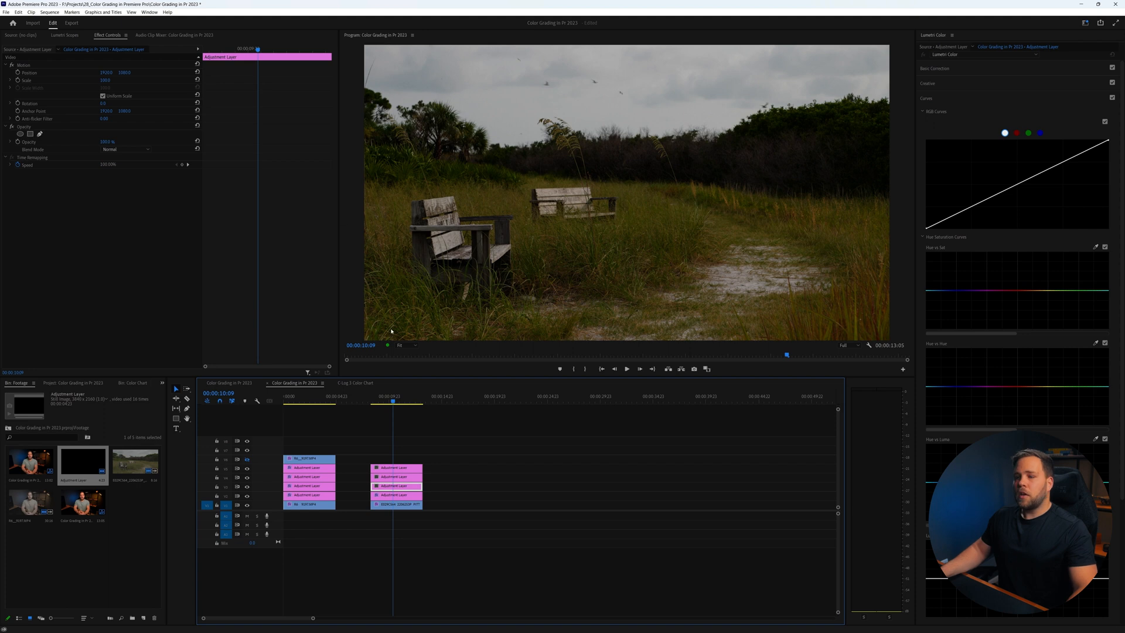
{"action": "left_click", "coordinate": [401, 346]}
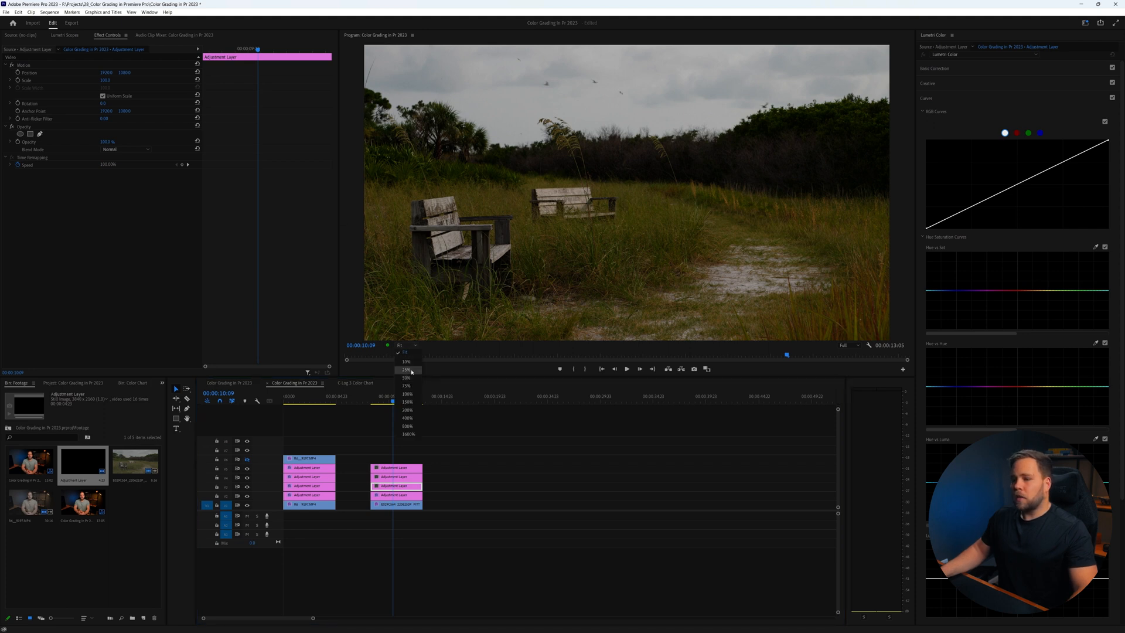
{"action": "left_click", "coordinate": [403, 371]}
{"action": "left_click", "coordinate": [948, 69]}
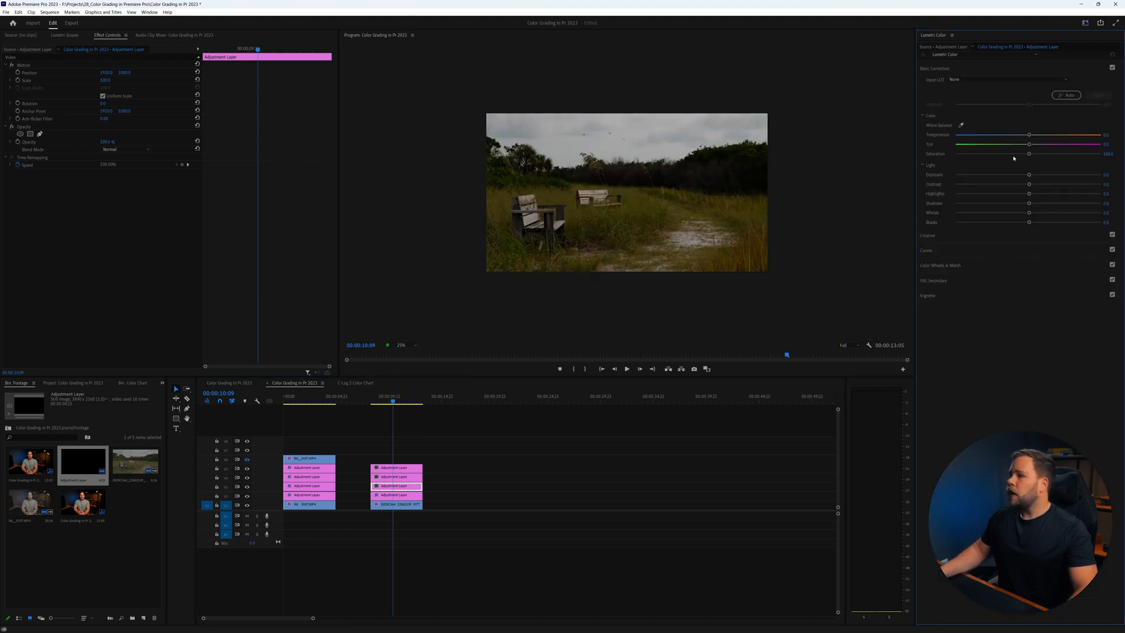
{"action": "left_click", "coordinate": [1029, 175]}
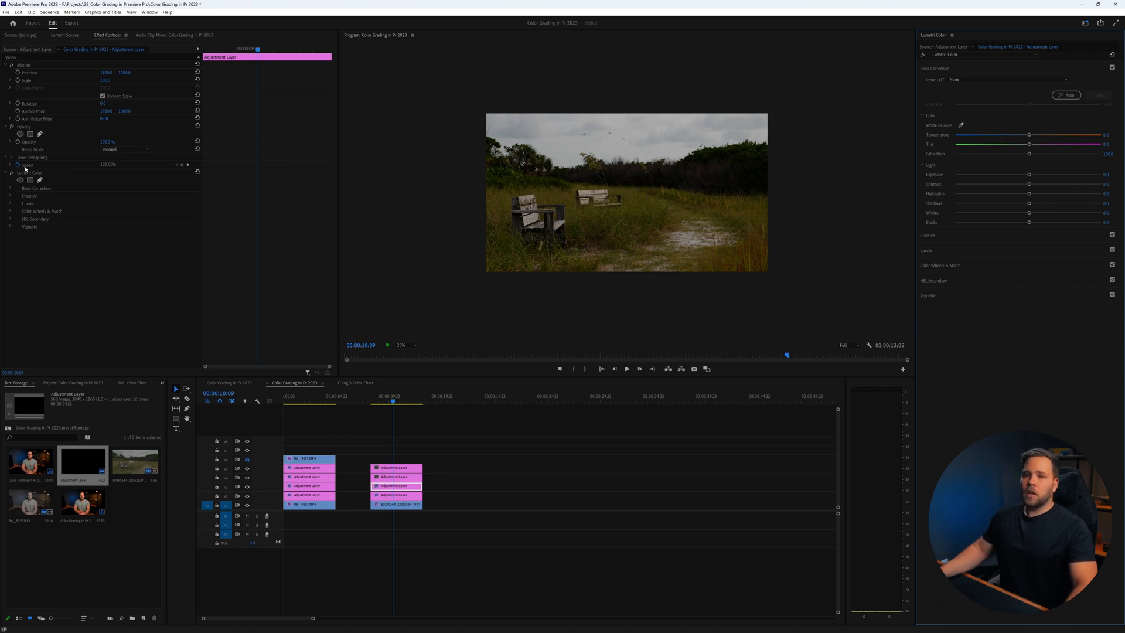
Draw a closed freeform mask on the V3 layer's Lumetri effect around the sky and trees, extending it beyond the frame edges
{"action": "left_click", "coordinate": [39, 180]}
{"action": "left_click", "coordinate": [504, 130]}
{"action": "left_click", "coordinate": [463, 185]}
{"action": "left_click", "coordinate": [571, 185]}
{"action": "left_click", "coordinate": [743, 183]}
{"action": "left_click", "coordinate": [827, 163]}
{"action": "left_click", "coordinate": [794, 91]}
{"action": "left_click", "coordinate": [440, 83]}
{"action": "left_click", "coordinate": [462, 185]}
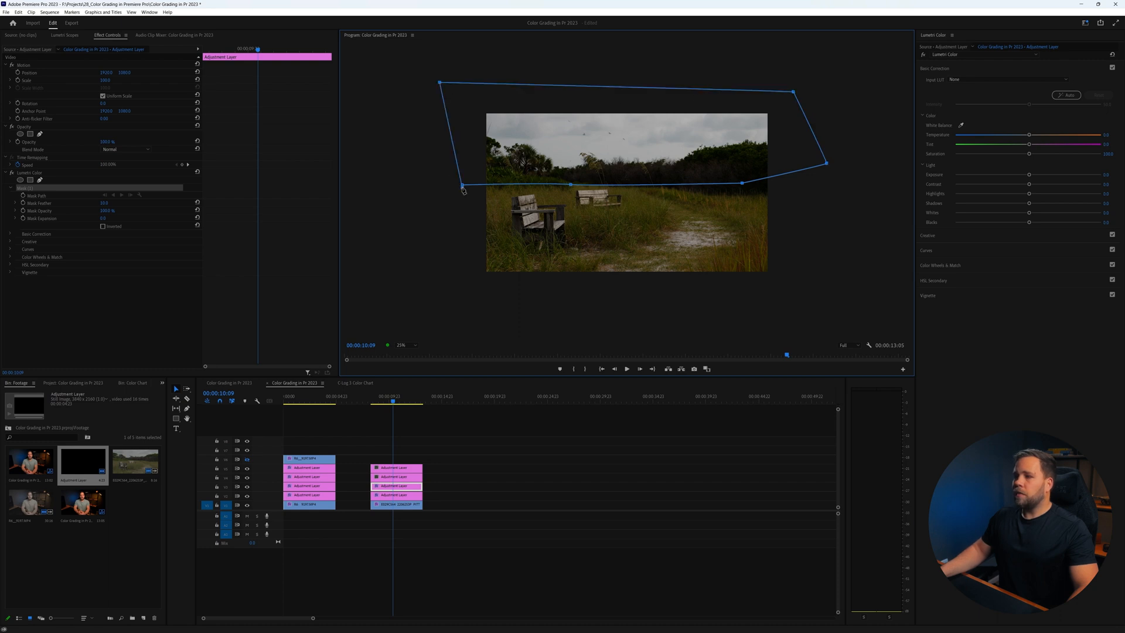
{"action": "key", "text": "ctrl+z"}
{"action": "left_click", "coordinate": [462, 186]}
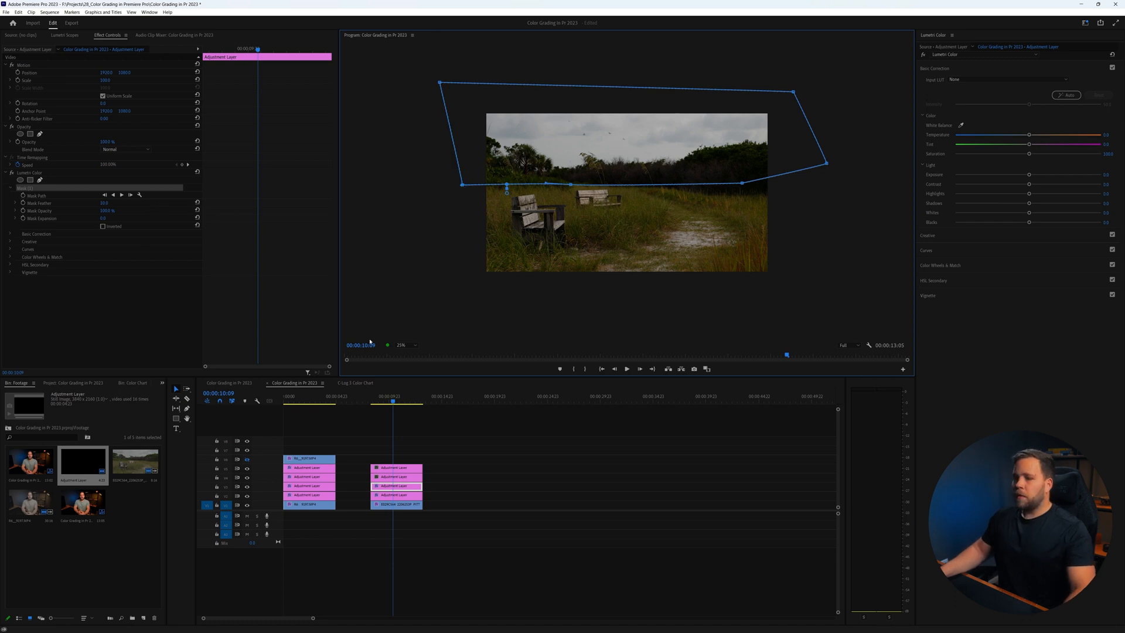
Fit the picture to the program view, key cyan in the V3 layer's HSL Secondary and preview the selection as Color/Gray
{"action": "left_click", "coordinate": [416, 347]}
{"action": "left_click", "coordinate": [402, 353]}
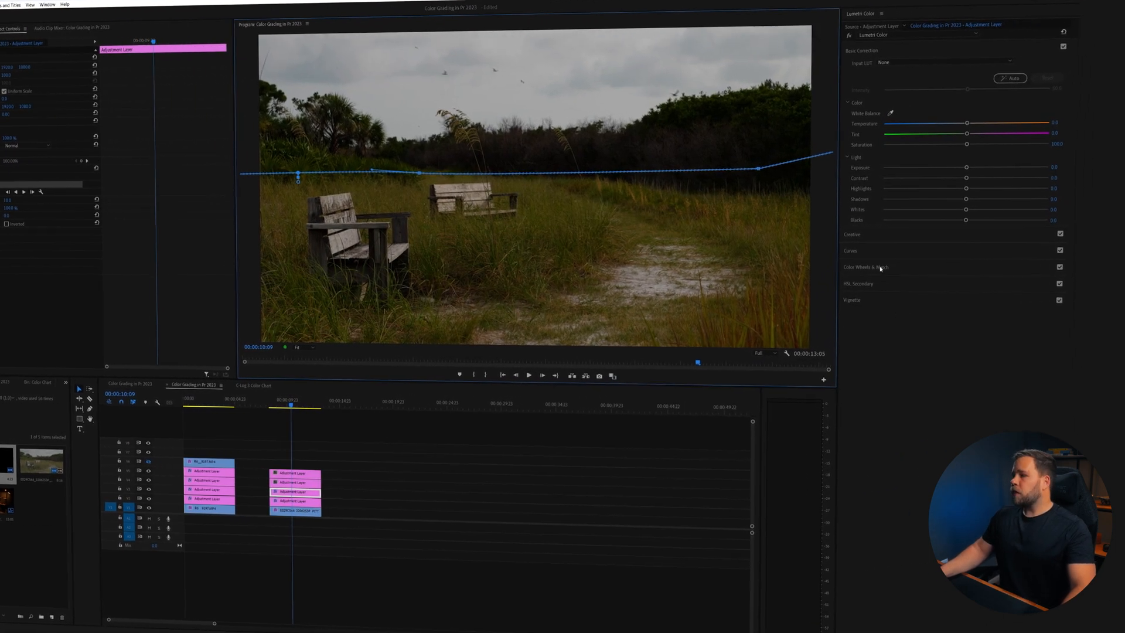
{"action": "left_click", "coordinate": [802, 288]}
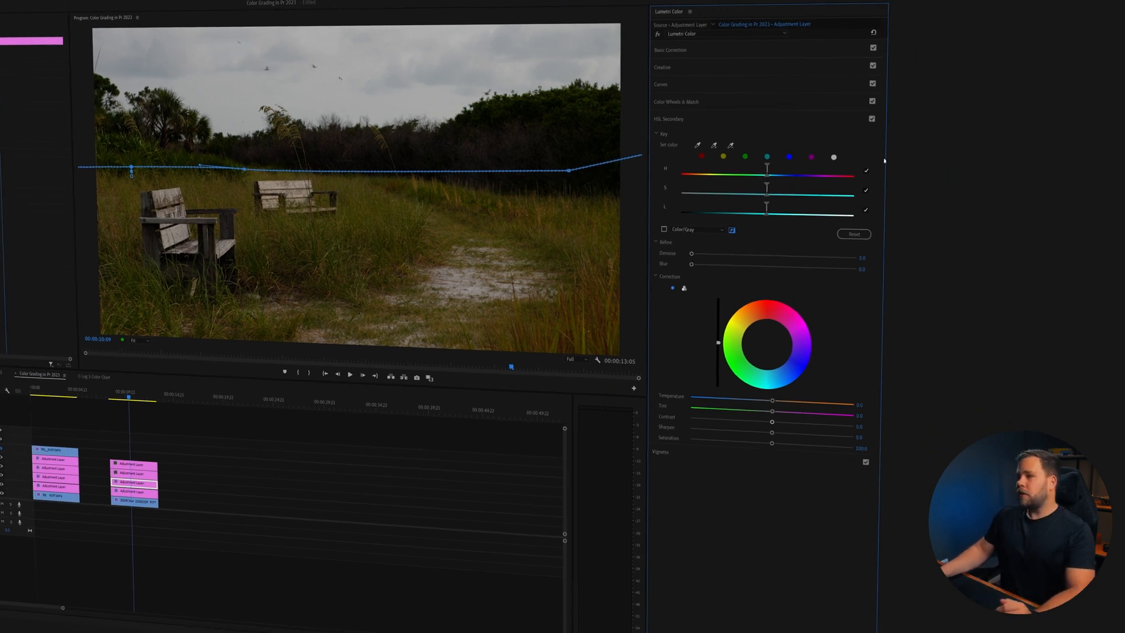
{"action": "left_click", "coordinate": [768, 157]}
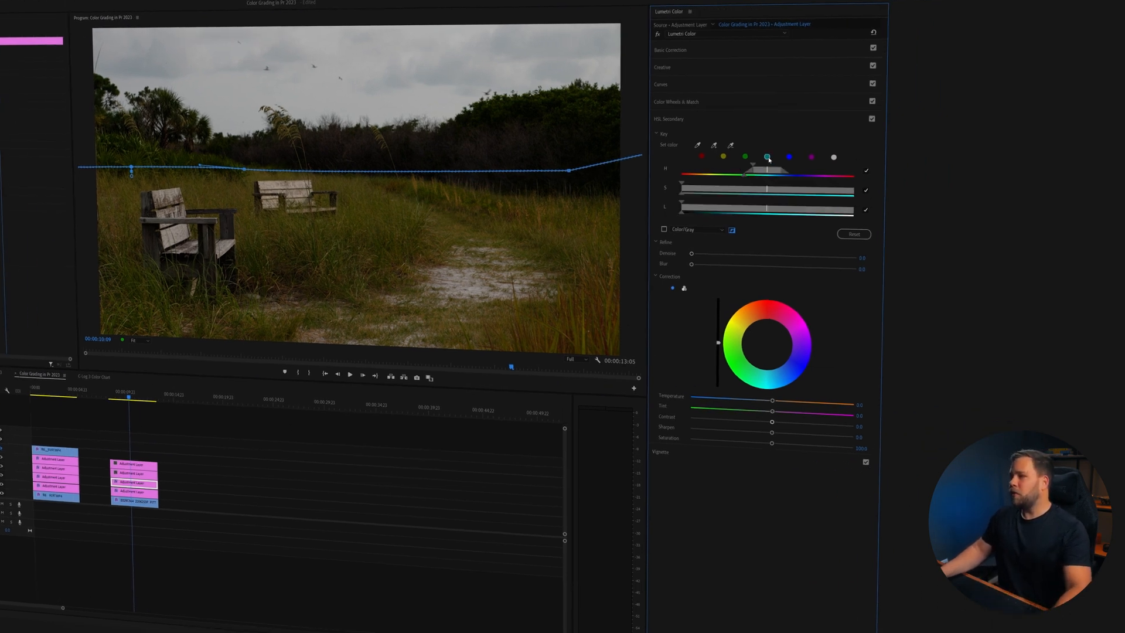
{"action": "left_click", "coordinate": [664, 230]}
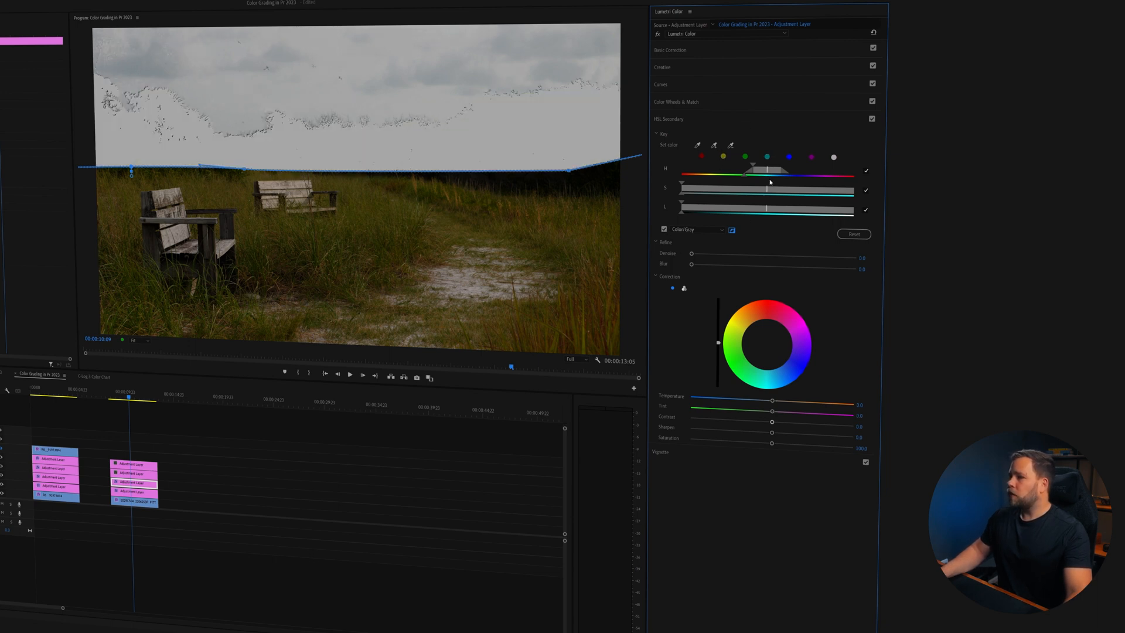
Widen the key's hue range toward yellow and raise its lower luma limit to isolate the sky from the trees
{"action": "left_click_drag", "start_coordinate": [752, 167], "coordinate": [735, 168]}
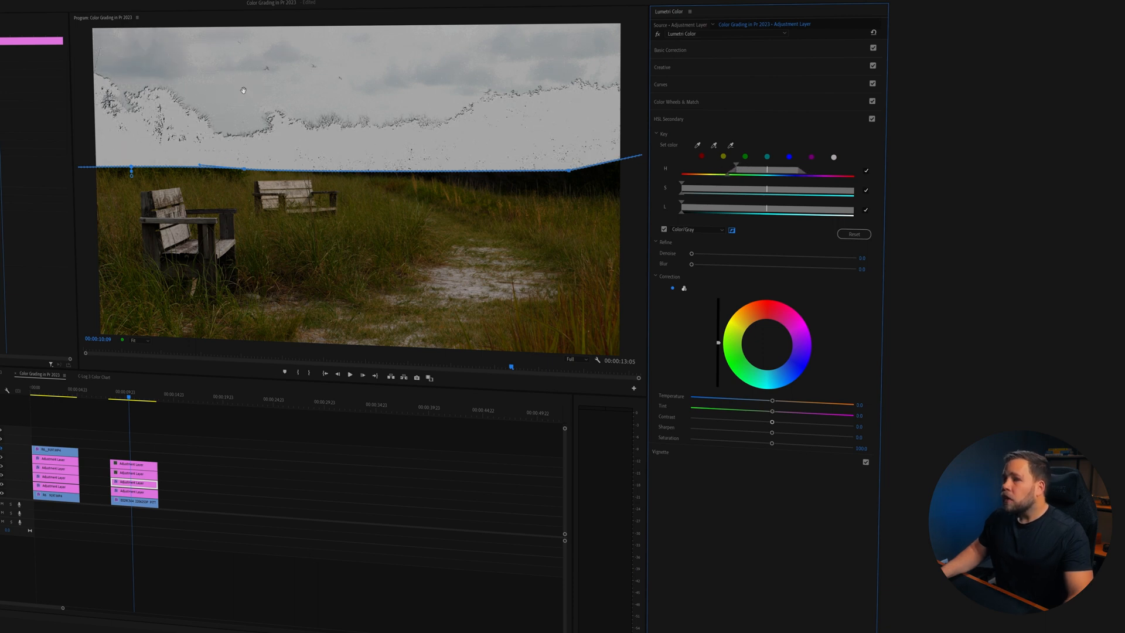
{"action": "mouse_move", "coordinate": [726, 178]}
{"action": "left_mouse_down"}
{"action": "mouse_move", "coordinate": [714, 178]}
{"action": "mouse_move", "coordinate": [749, 172]}
{"action": "mouse_move", "coordinate": [719, 170]}
{"action": "left_mouse_up"}
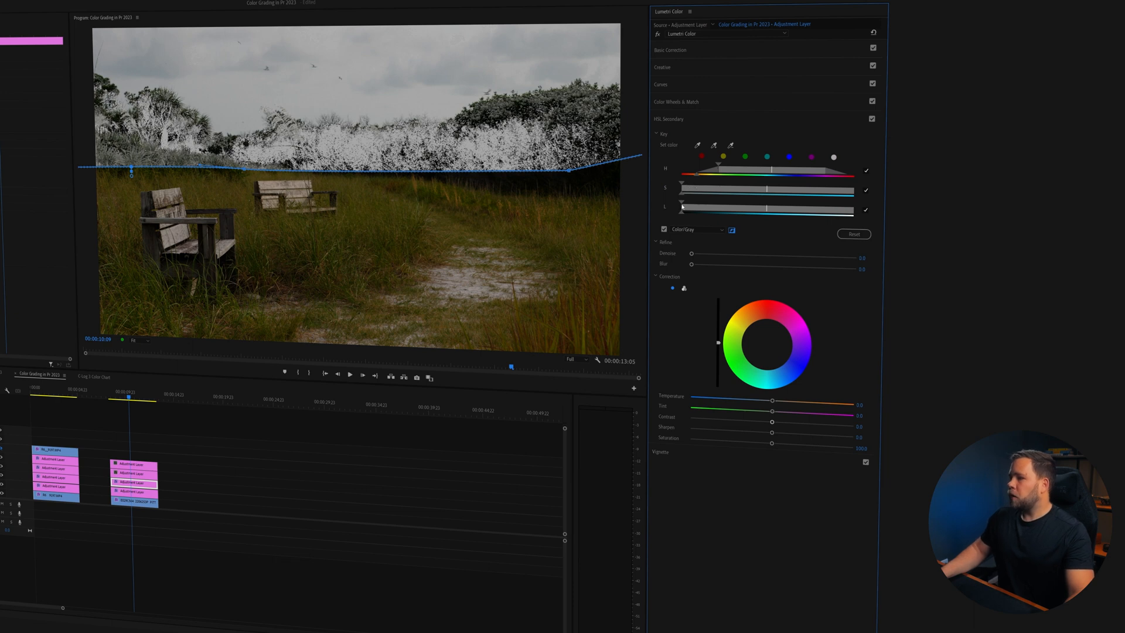
{"action": "left_click_drag", "start_coordinate": [685, 206], "coordinate": [736, 209]}
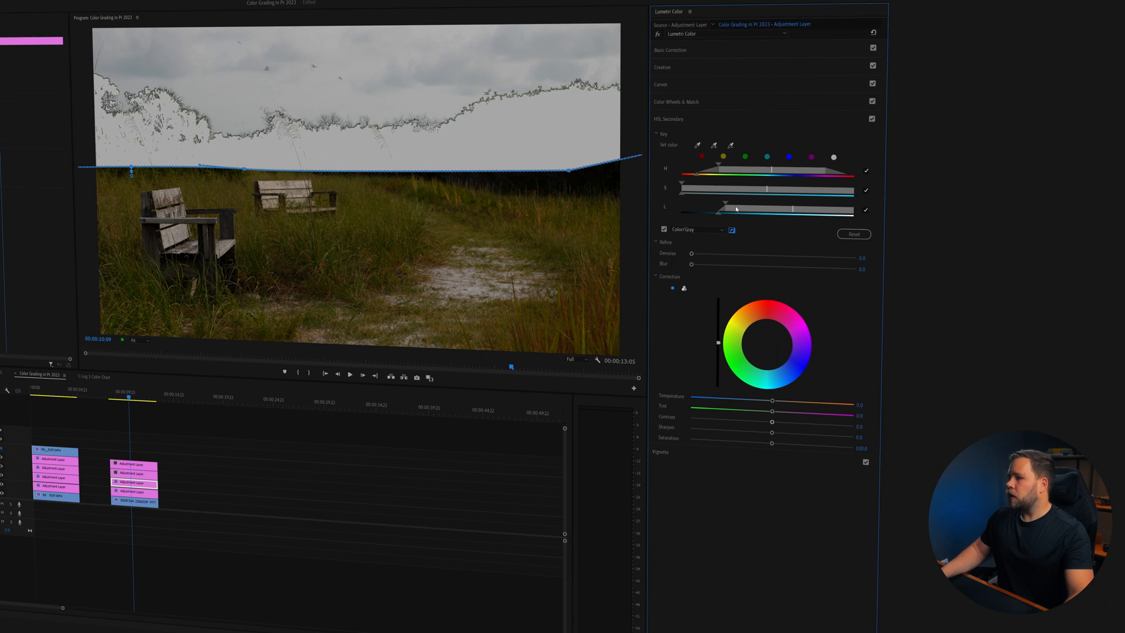
Soften the sky key's lower luma falloff, add Denoise and Blur to it, and turn off the Color/Gray preview
{"action": "left_click_drag", "start_coordinate": [720, 216], "coordinate": [744, 214]}
{"action": "left_click_drag", "start_coordinate": [735, 267], "coordinate": [741, 266]}
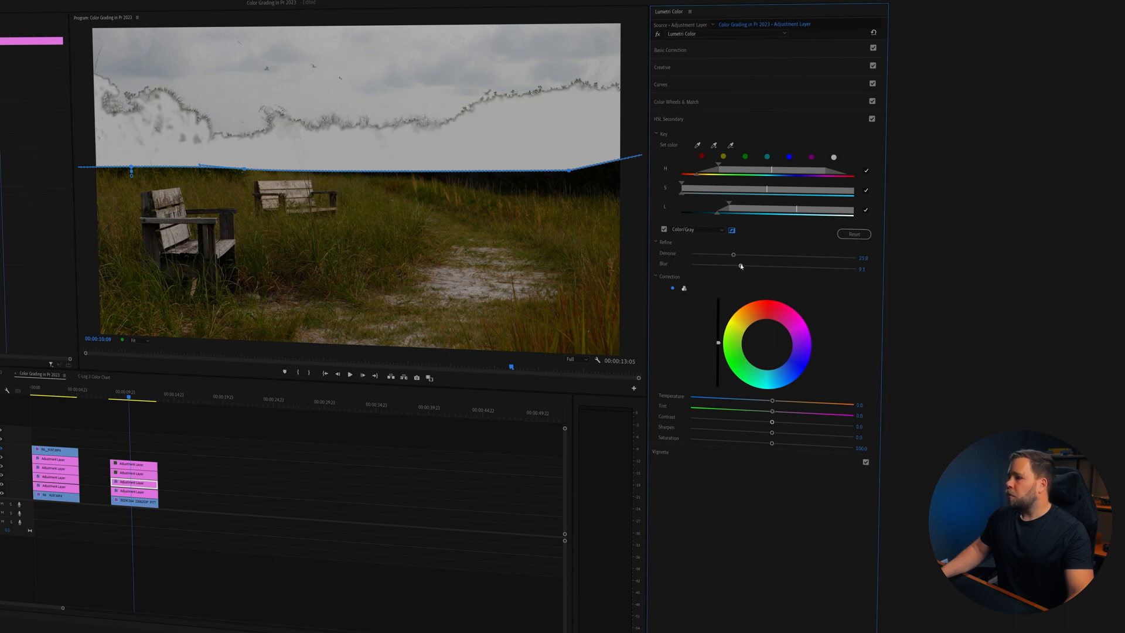
{"action": "left_click", "coordinate": [664, 230]}
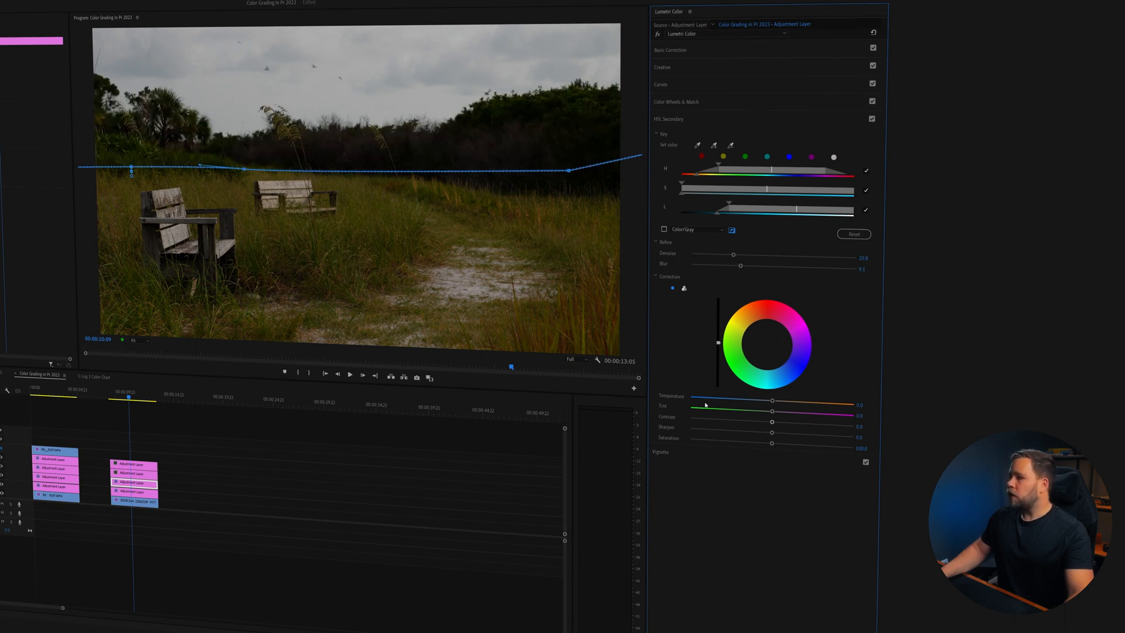
Cool the keyed sky's temperature to about -10, darken its midtones slightly with the three-way wheels, and raise Contrast to about 19
{"action": "left_click_drag", "start_coordinate": [771, 405], "coordinate": [758, 406]}
{"action": "left_click", "coordinate": [684, 289]}
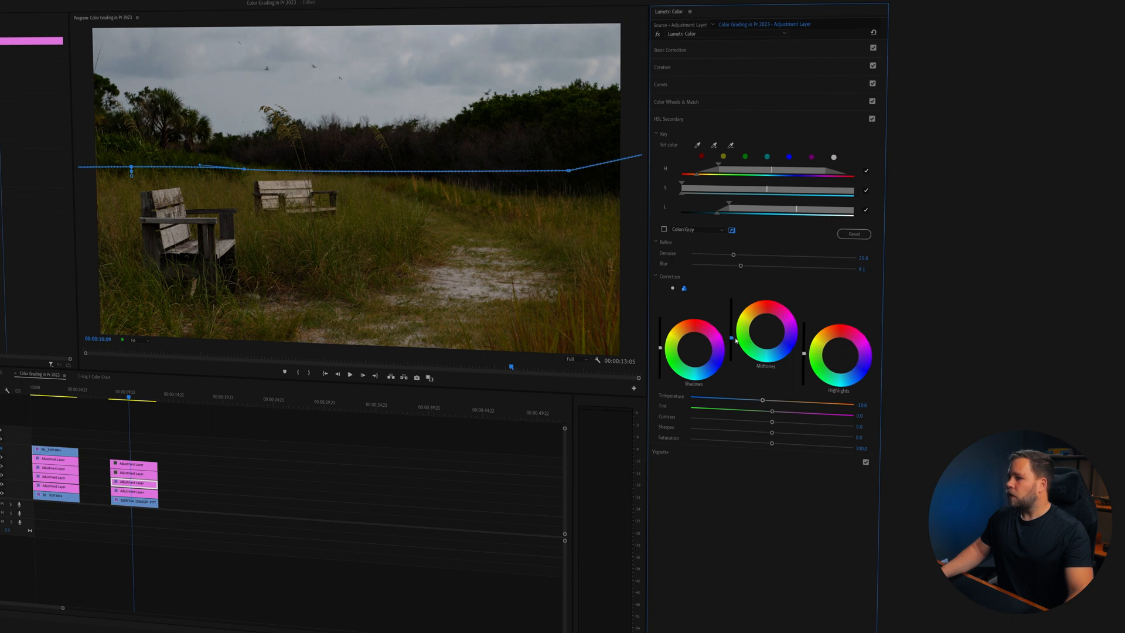
{"action": "left_click_drag", "start_coordinate": [772, 422], "coordinate": [782, 422]}
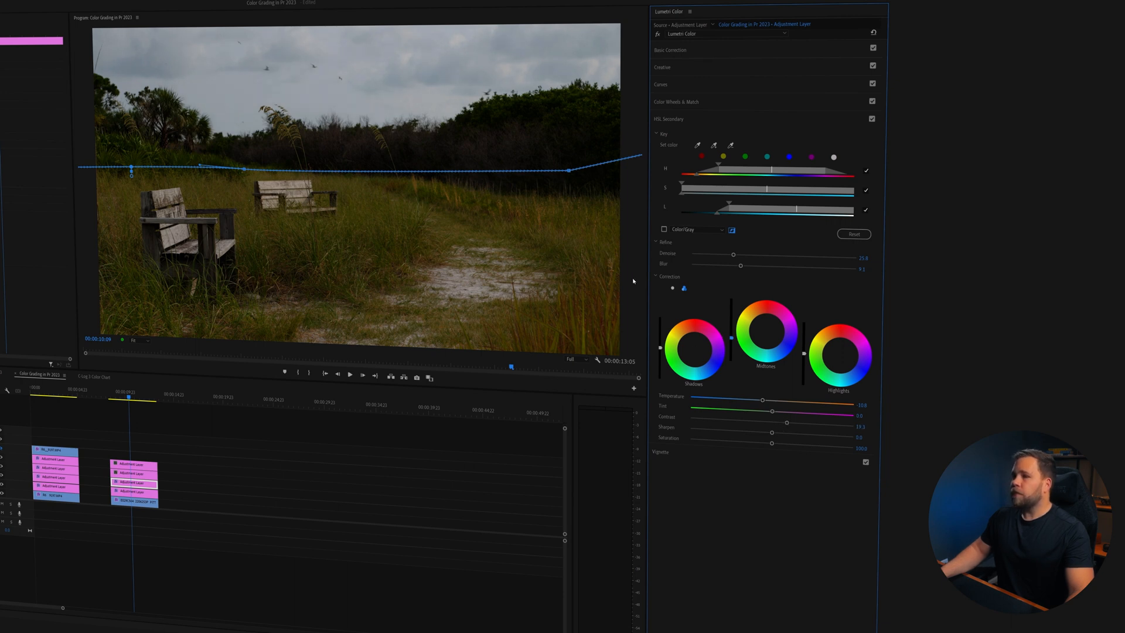
Cool the sky key further to a temperature of about -14 and compare the picture with HSL Secondary off and on
{"action": "left_click", "coordinate": [872, 120]}
{"action": "left_click", "coordinate": [872, 119]}
{"action": "left_click", "coordinate": [871, 119]}
{"action": "left_click", "coordinate": [872, 119]}
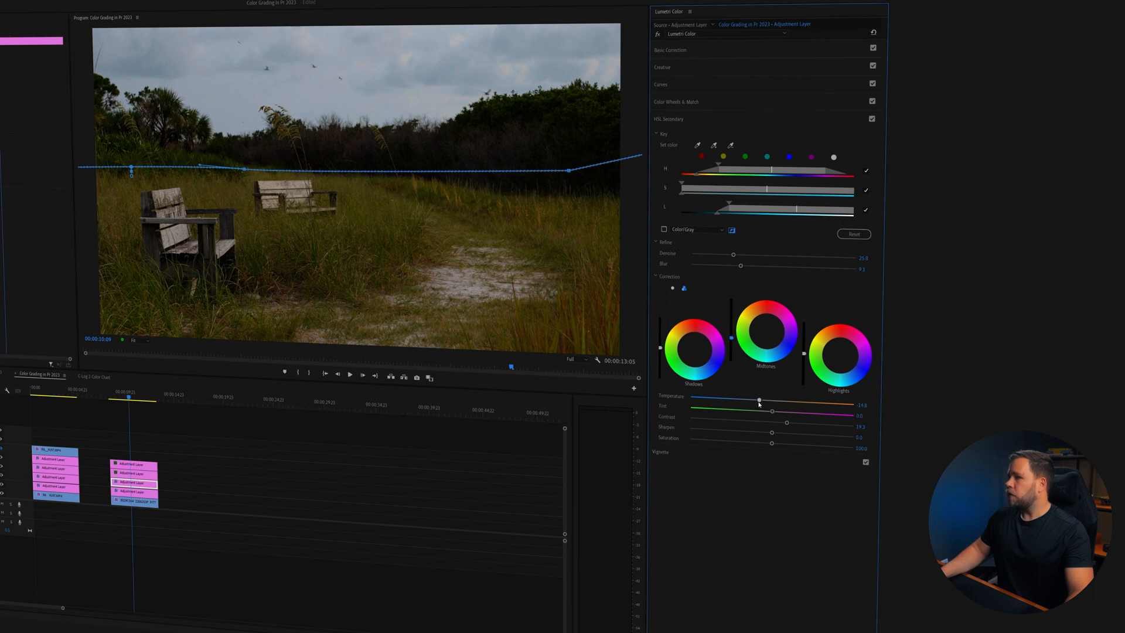
{"action": "left_click", "coordinate": [872, 119]}
{"action": "left_click", "coordinate": [872, 120]}
{"action": "left_click", "coordinate": [872, 120]}
{"action": "left_click", "coordinate": [872, 119]}
{"action": "left_click", "coordinate": [872, 120]}
{"action": "left_click", "coordinate": [880, 118]}
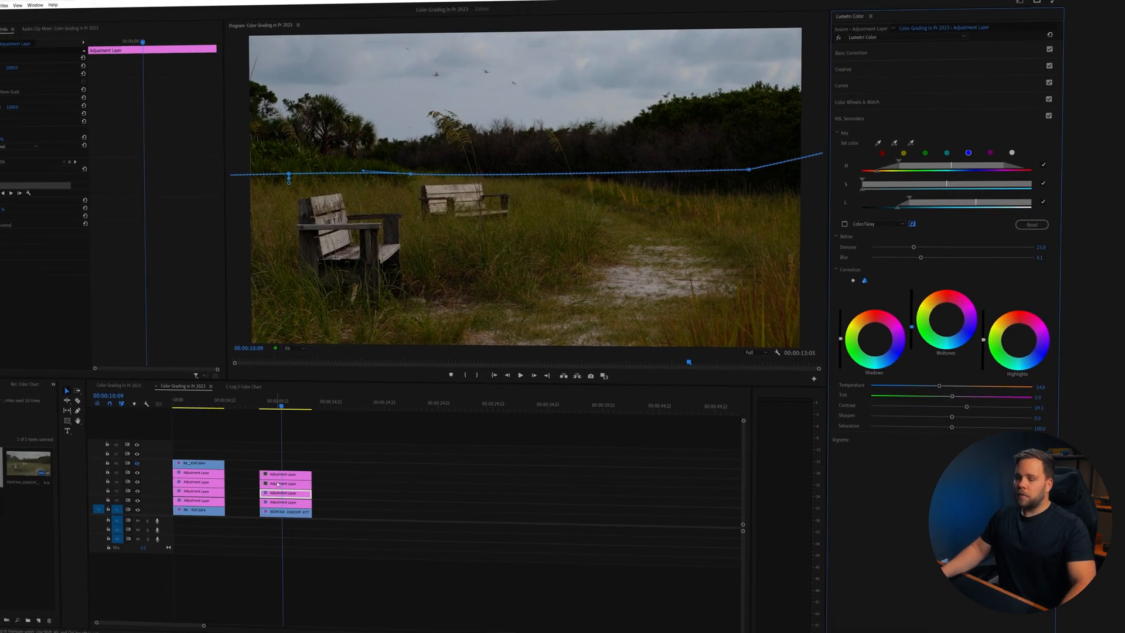
Key red in the V4 adjustment layer's HSL Secondary and preview the selection as Color/Gray
{"action": "left_click", "coordinate": [277, 484]}
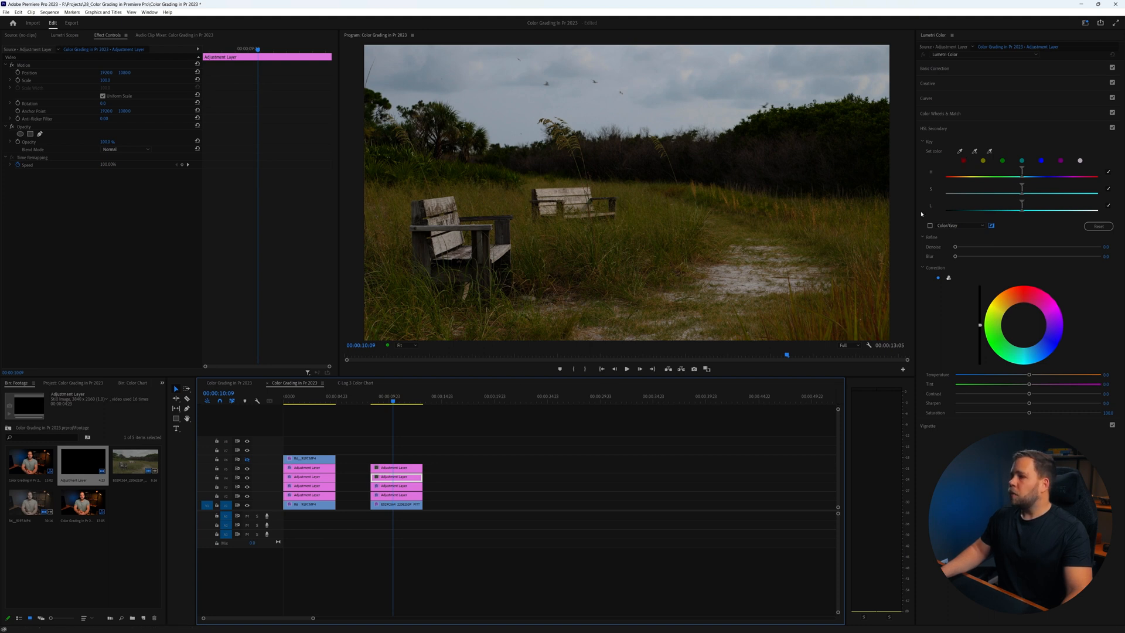
{"action": "left_click", "coordinate": [963, 160]}
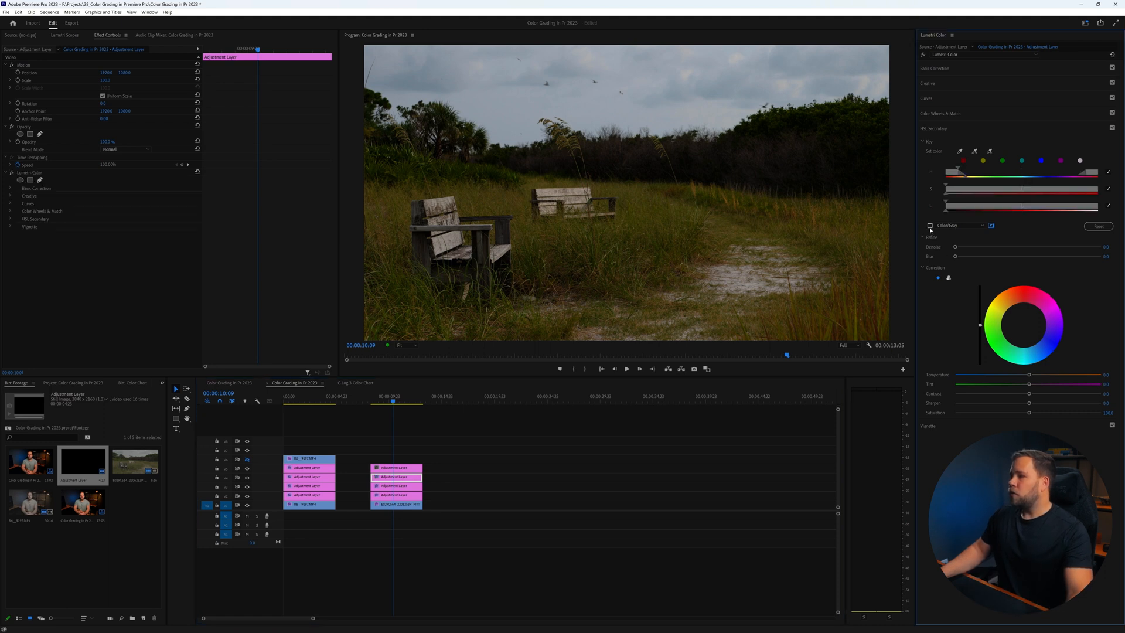
{"action": "left_click", "coordinate": [930, 226]}
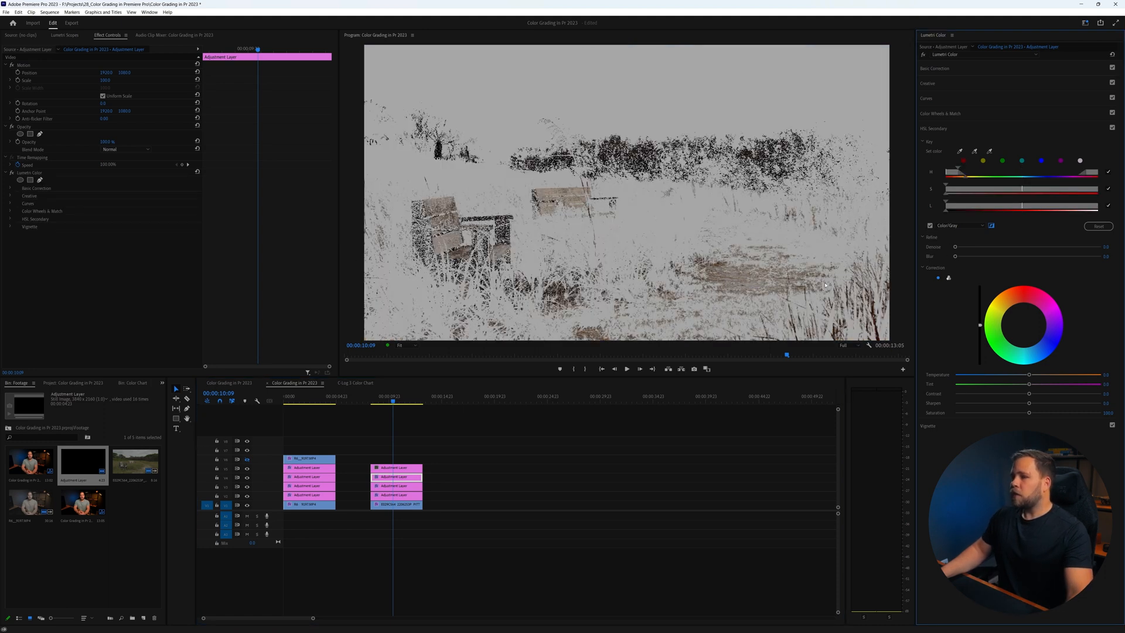
Add Denoise and Blur to the red key, raise its lower luma limit with a soft falloff, and turn off the Color/Gray preview
{"action": "left_click", "coordinate": [993, 257]}
{"action": "left_click_drag", "start_coordinate": [947, 203], "coordinate": [990, 203]}
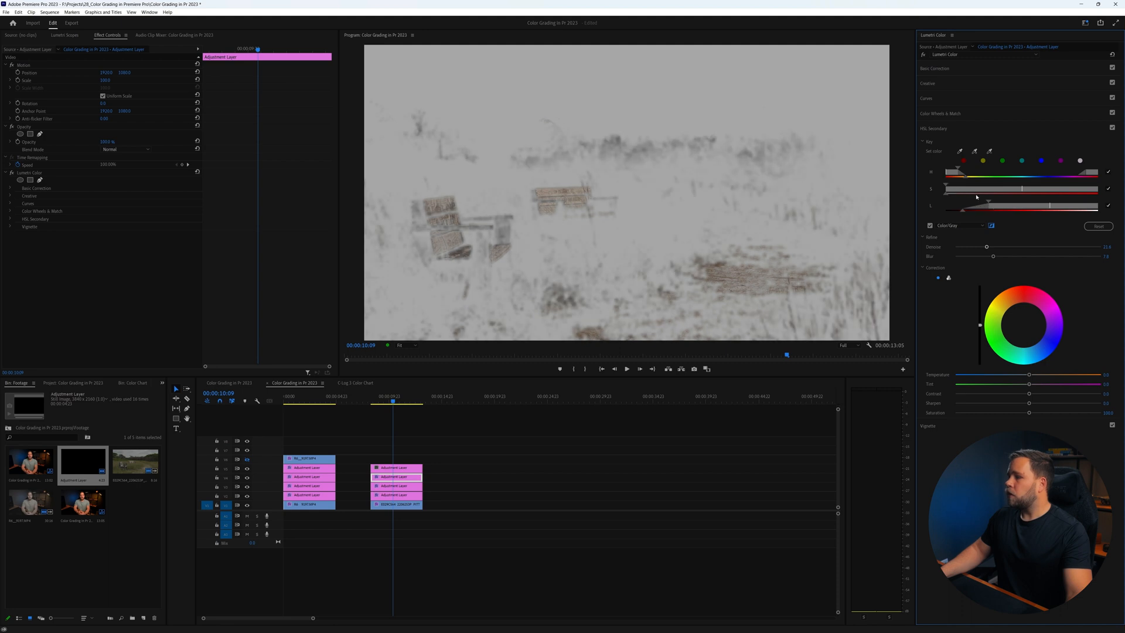
{"action": "left_click", "coordinate": [931, 225]}
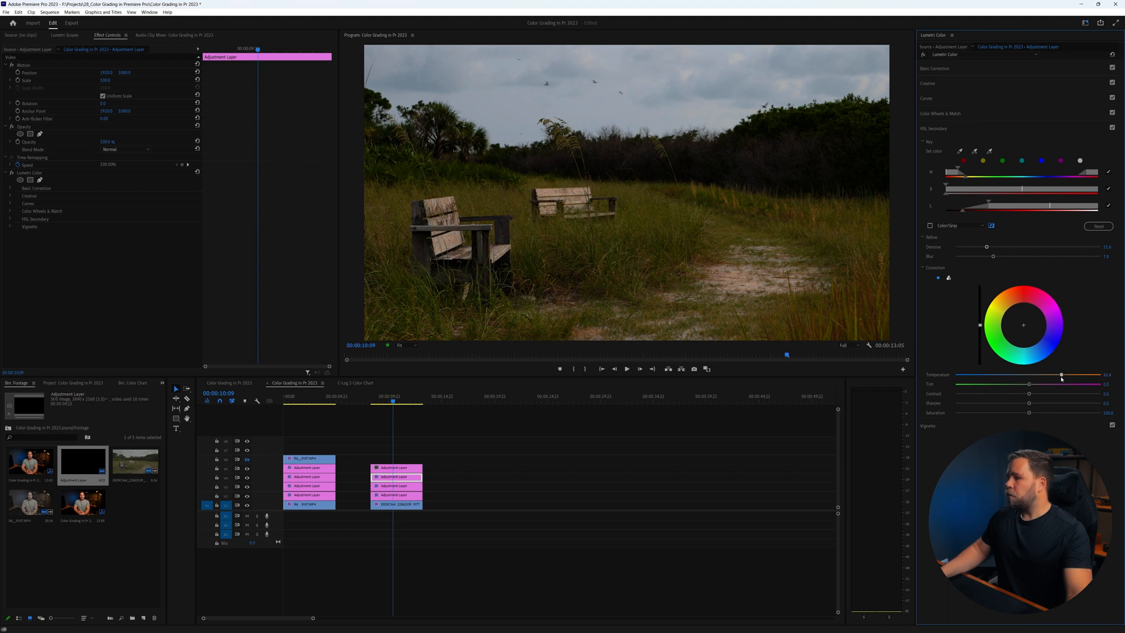
Warm the red key's temperature to about 52, compare it with HSL Secondary off and on, and scrub the landscape clip
{"action": "left_click", "coordinate": [1112, 127]}
{"action": "left_click", "coordinate": [1113, 128]}
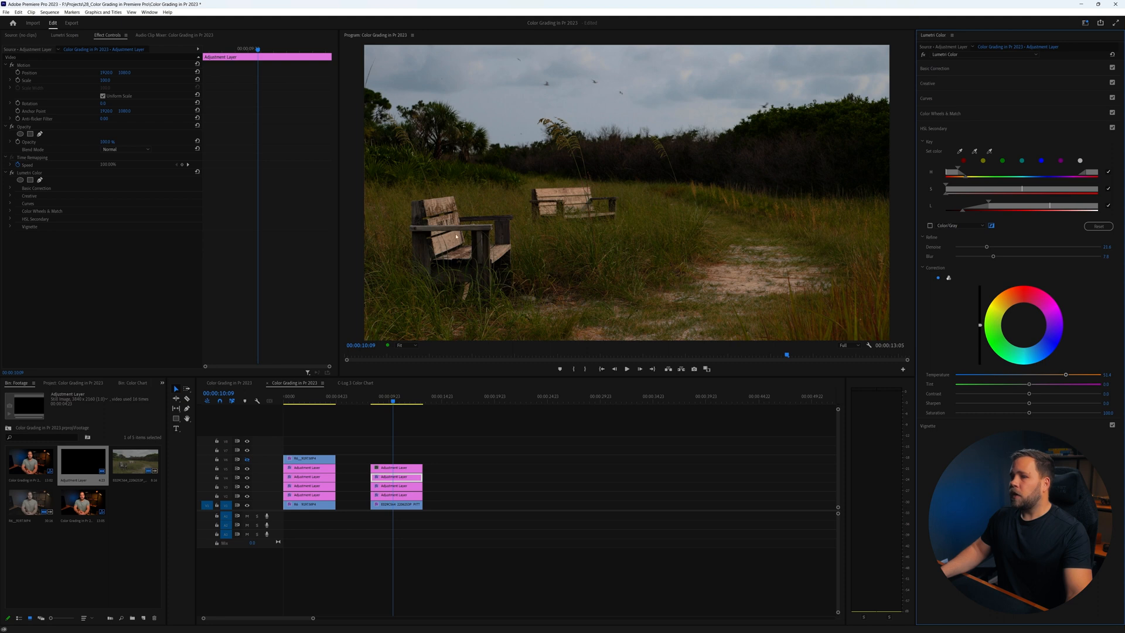
{"action": "left_click", "coordinate": [1112, 128]}
{"action": "left_click", "coordinate": [1112, 128]}
{"action": "left_click", "coordinate": [1113, 128]}
{"action": "left_click", "coordinate": [1112, 128]}
{"action": "left_click", "coordinate": [378, 401]}
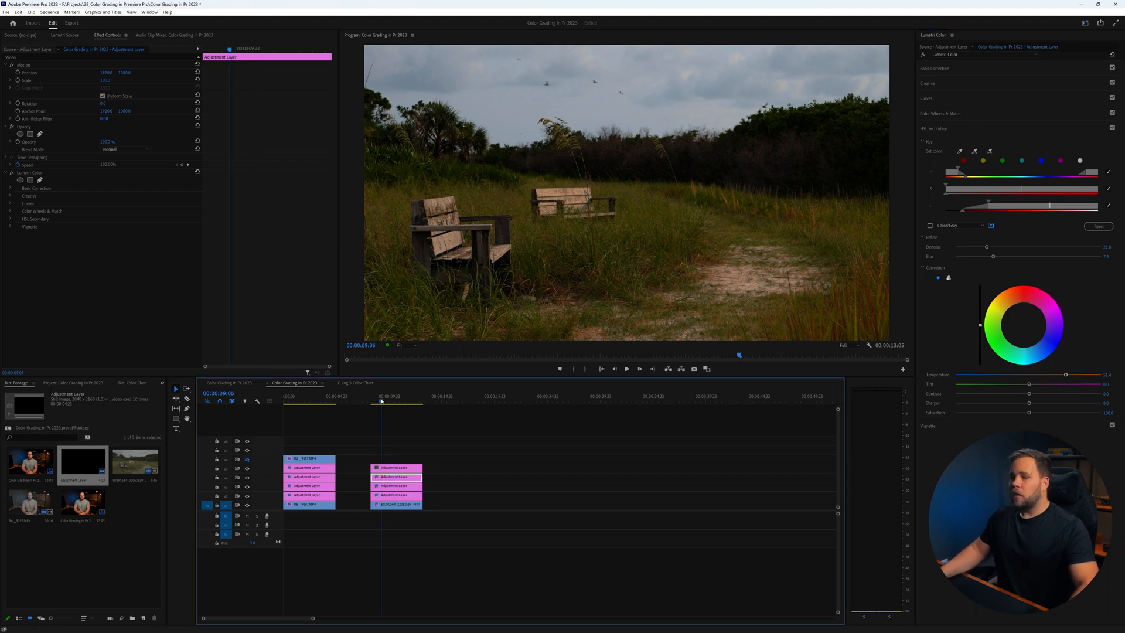
{"action": "left_click_drag", "start_coordinate": [378, 401], "coordinate": [388, 417]}
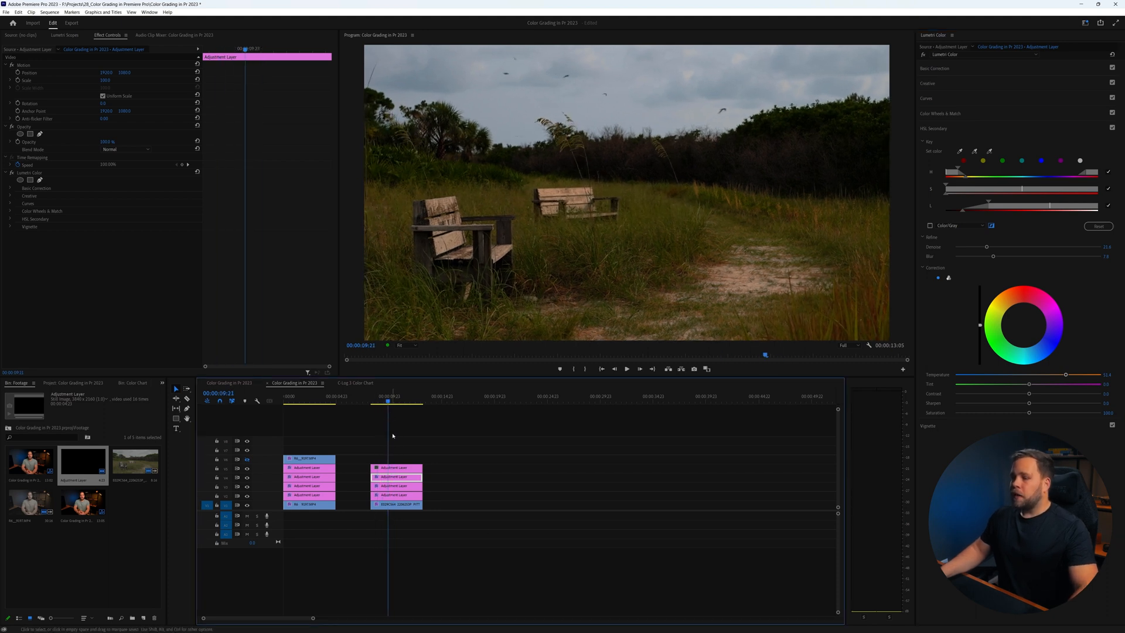
In Basic Correction, lower the V5 layer's Shadows to about -20 and fine-tune the V2 layer's Highlights
{"action": "left_click", "coordinate": [399, 469]}
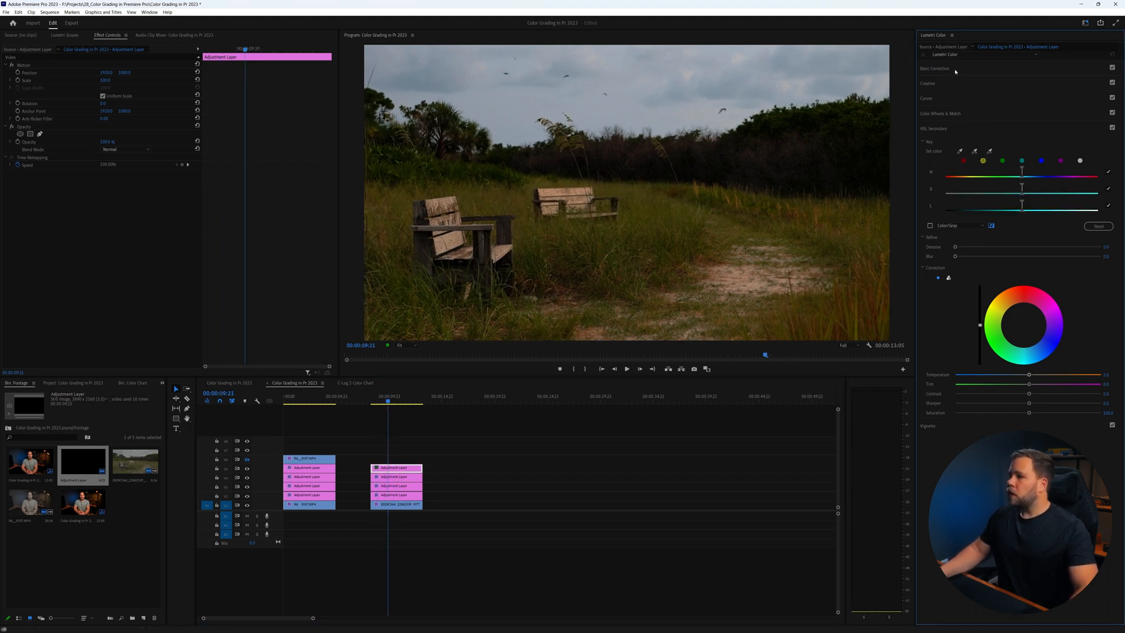
{"action": "left_click_drag", "start_coordinate": [1029, 203], "coordinate": [1019, 207]}
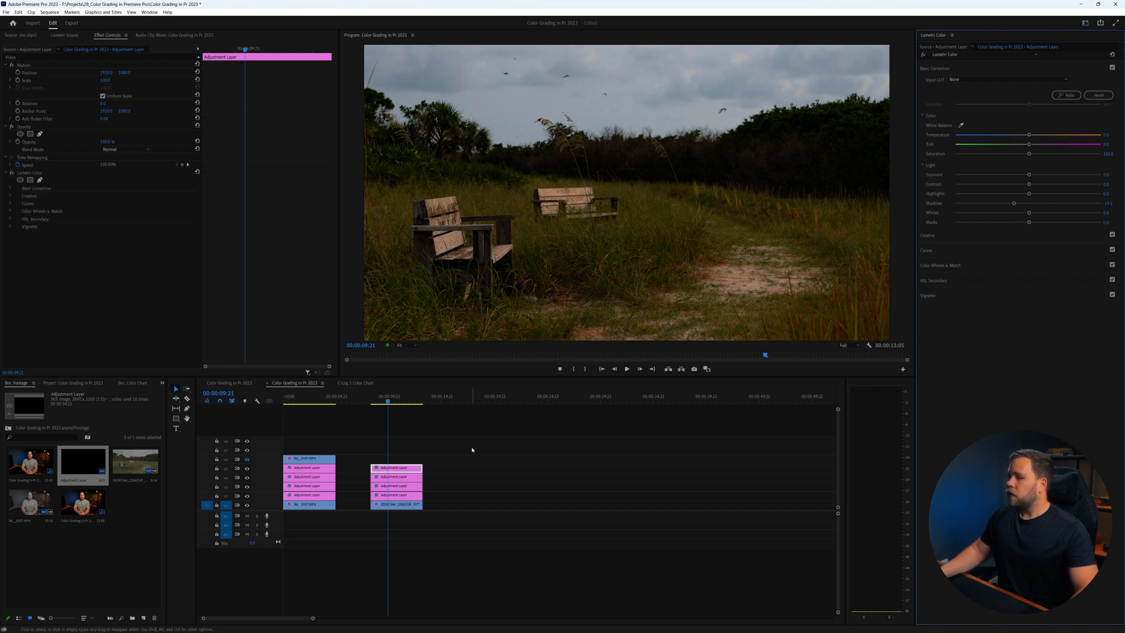
{"action": "left_click", "coordinate": [396, 495]}
{"action": "left_click_drag", "start_coordinate": [1008, 194], "coordinate": [1014, 195]}
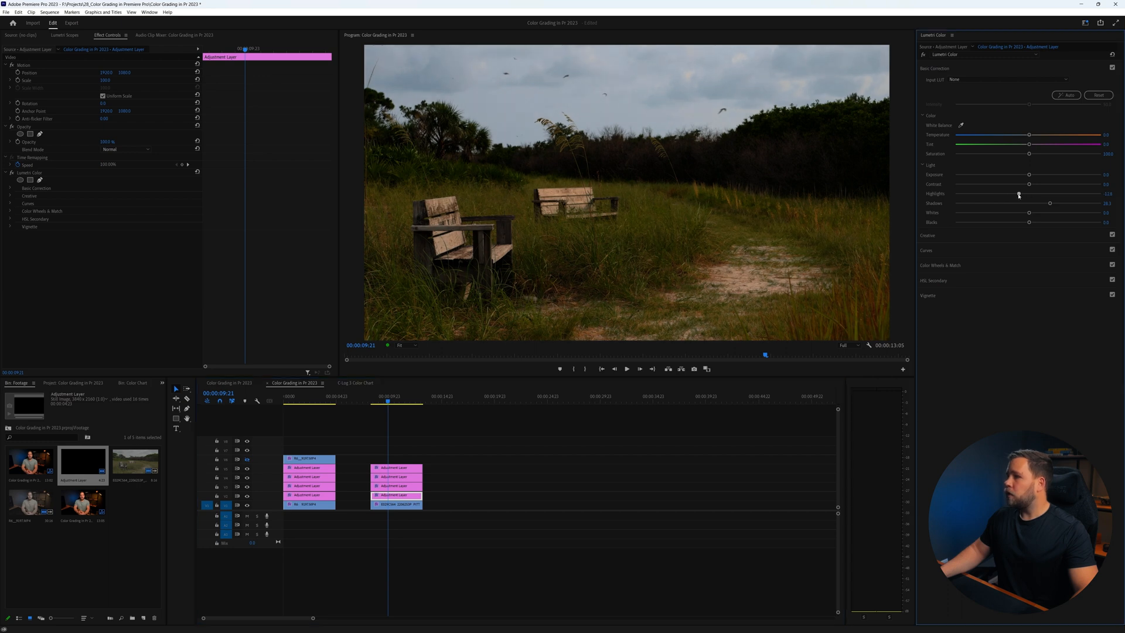
{"action": "left_click_drag", "start_coordinate": [1013, 196], "coordinate": [1035, 217]}
Duplicate the landscape source clip onto V6 with its Input LUT set to None, and toggle that track's visibility to compare before and after
{"action": "left_click", "coordinate": [382, 397]}
{"action": "left_click_drag", "start_coordinate": [397, 505], "coordinate": [397, 460]}
{"action": "left_click", "coordinate": [959, 80]}
{"action": "left_click", "coordinate": [961, 86]}
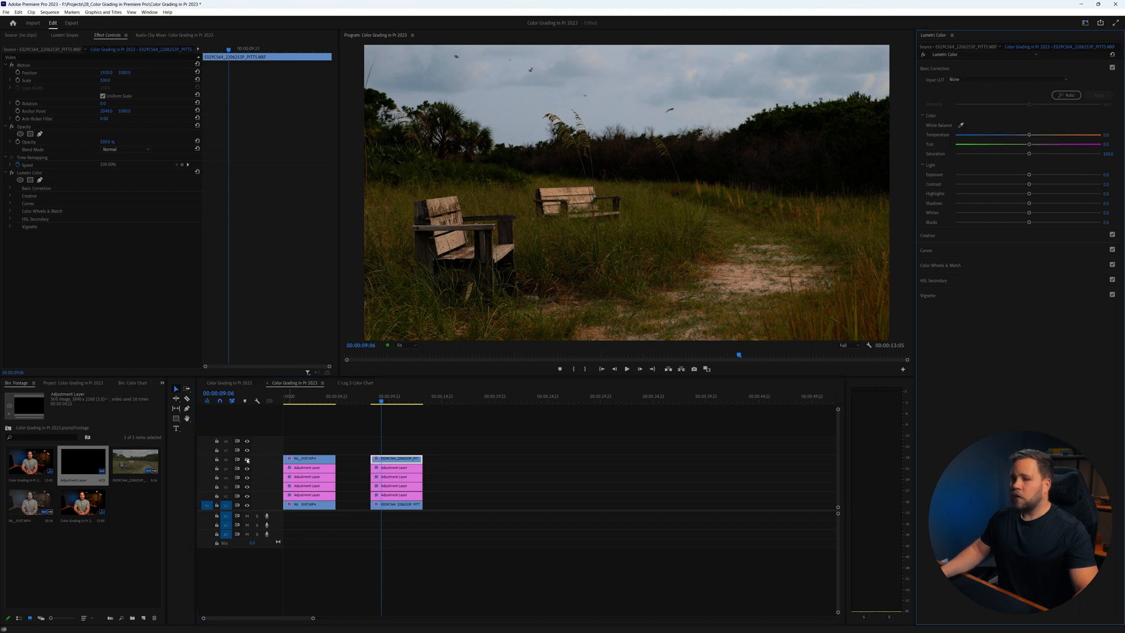
{"action": "left_click", "coordinate": [247, 460]}
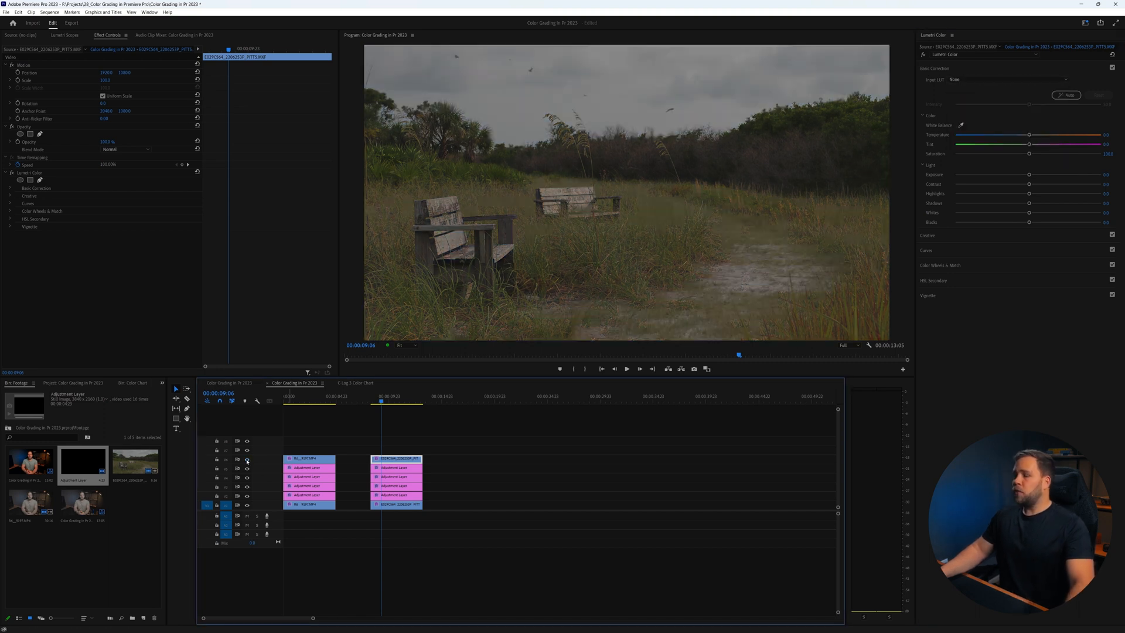
{"action": "left_click", "coordinate": [248, 460]}
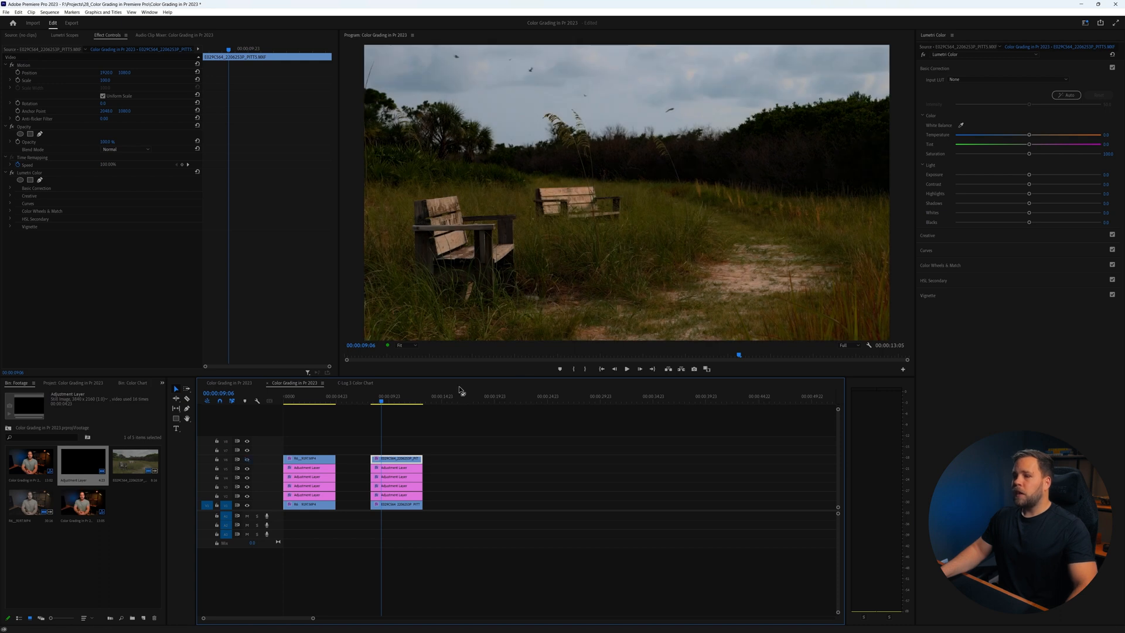